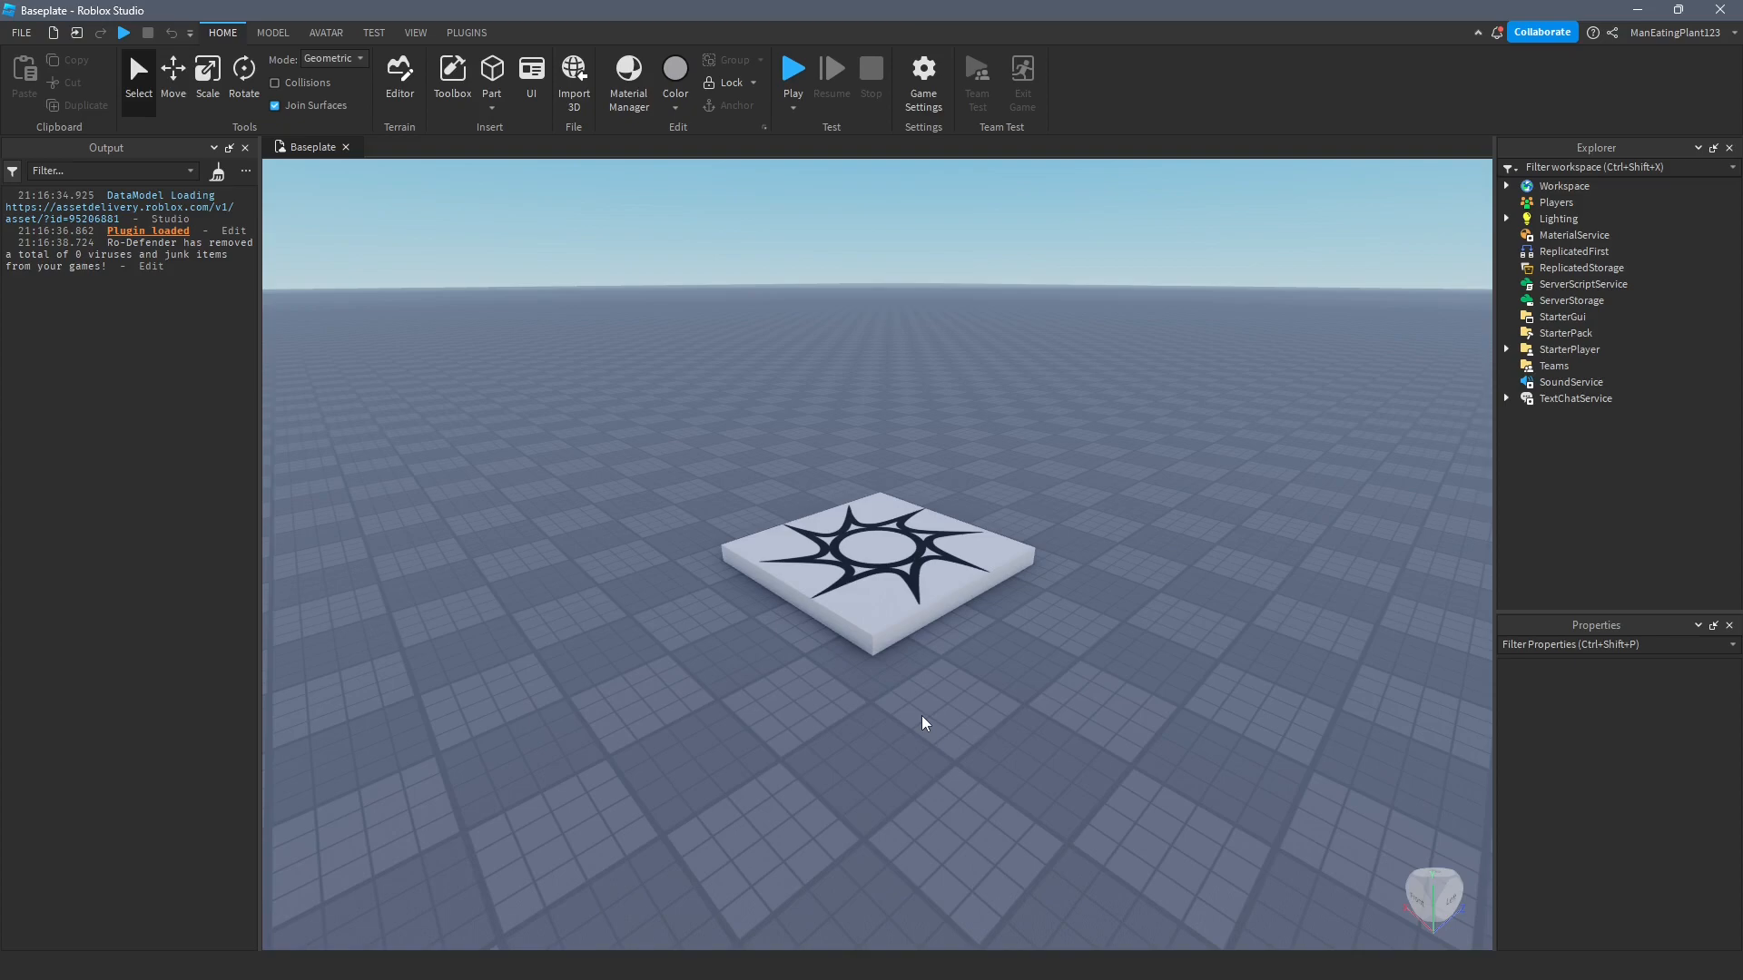
# Bring up the insert-object list for Workspace, then dismiss it without inserting anything.
pyautogui.click(1532, 193)
pyautogui.rightClick(1538, 188)
pyautogui.click(1573, 384)
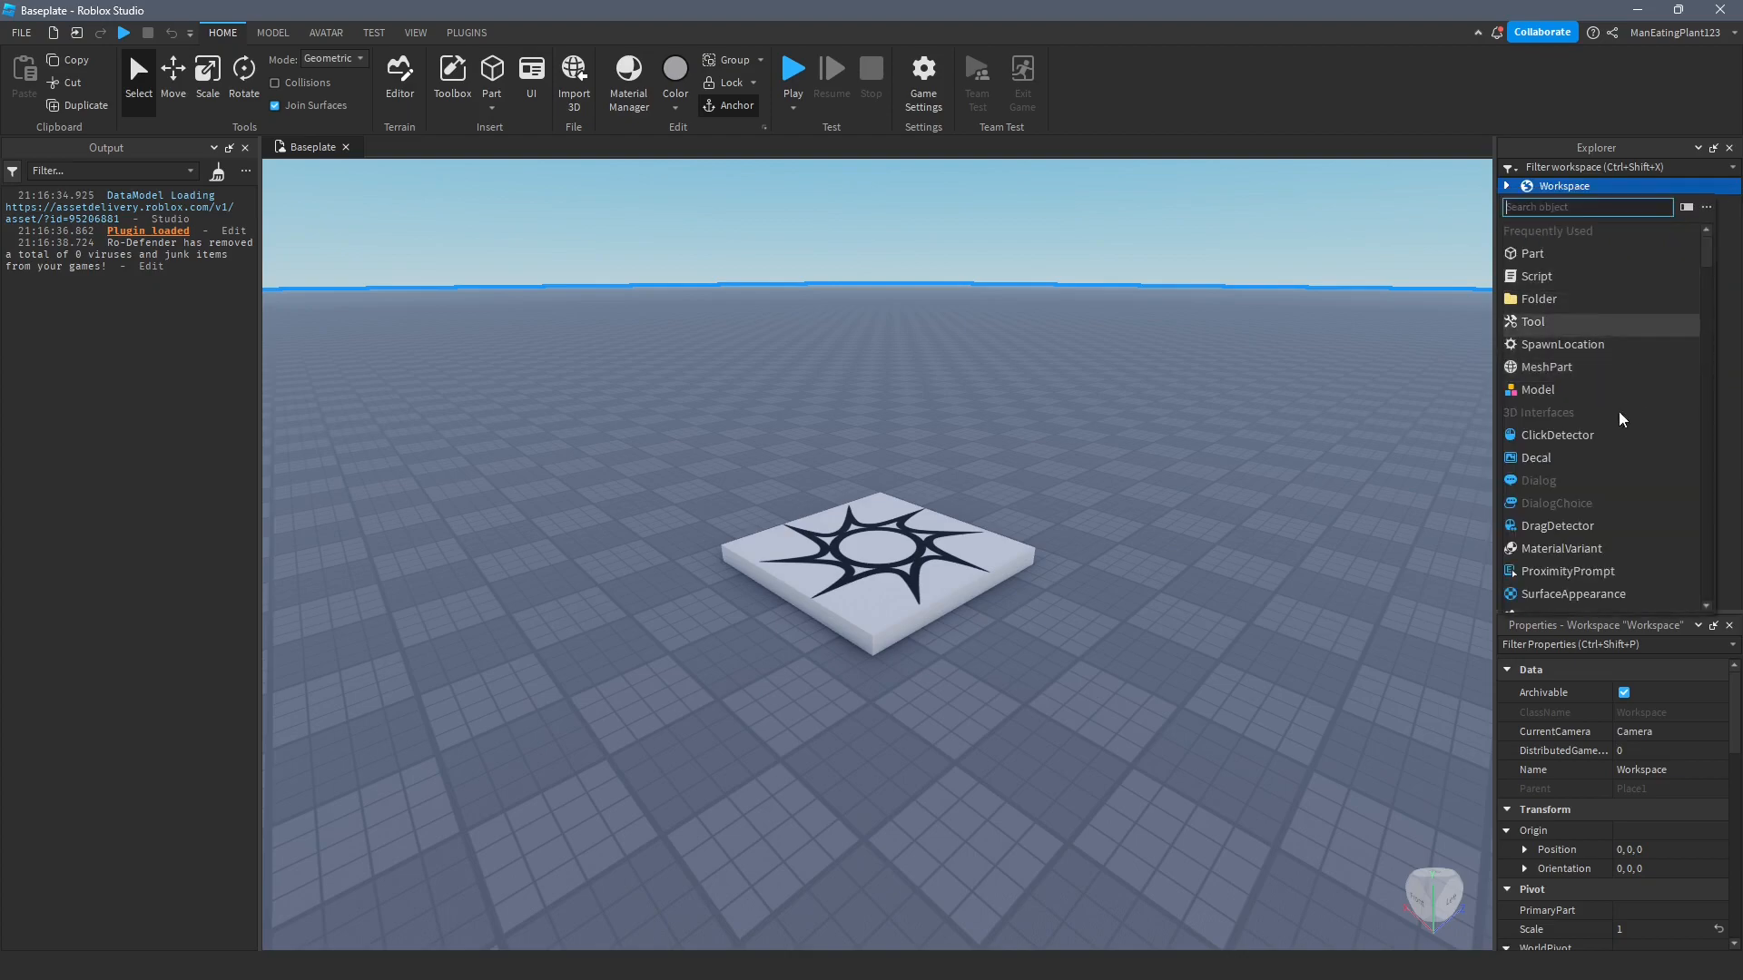
pyautogui.scroll(-5, 1538, 433)
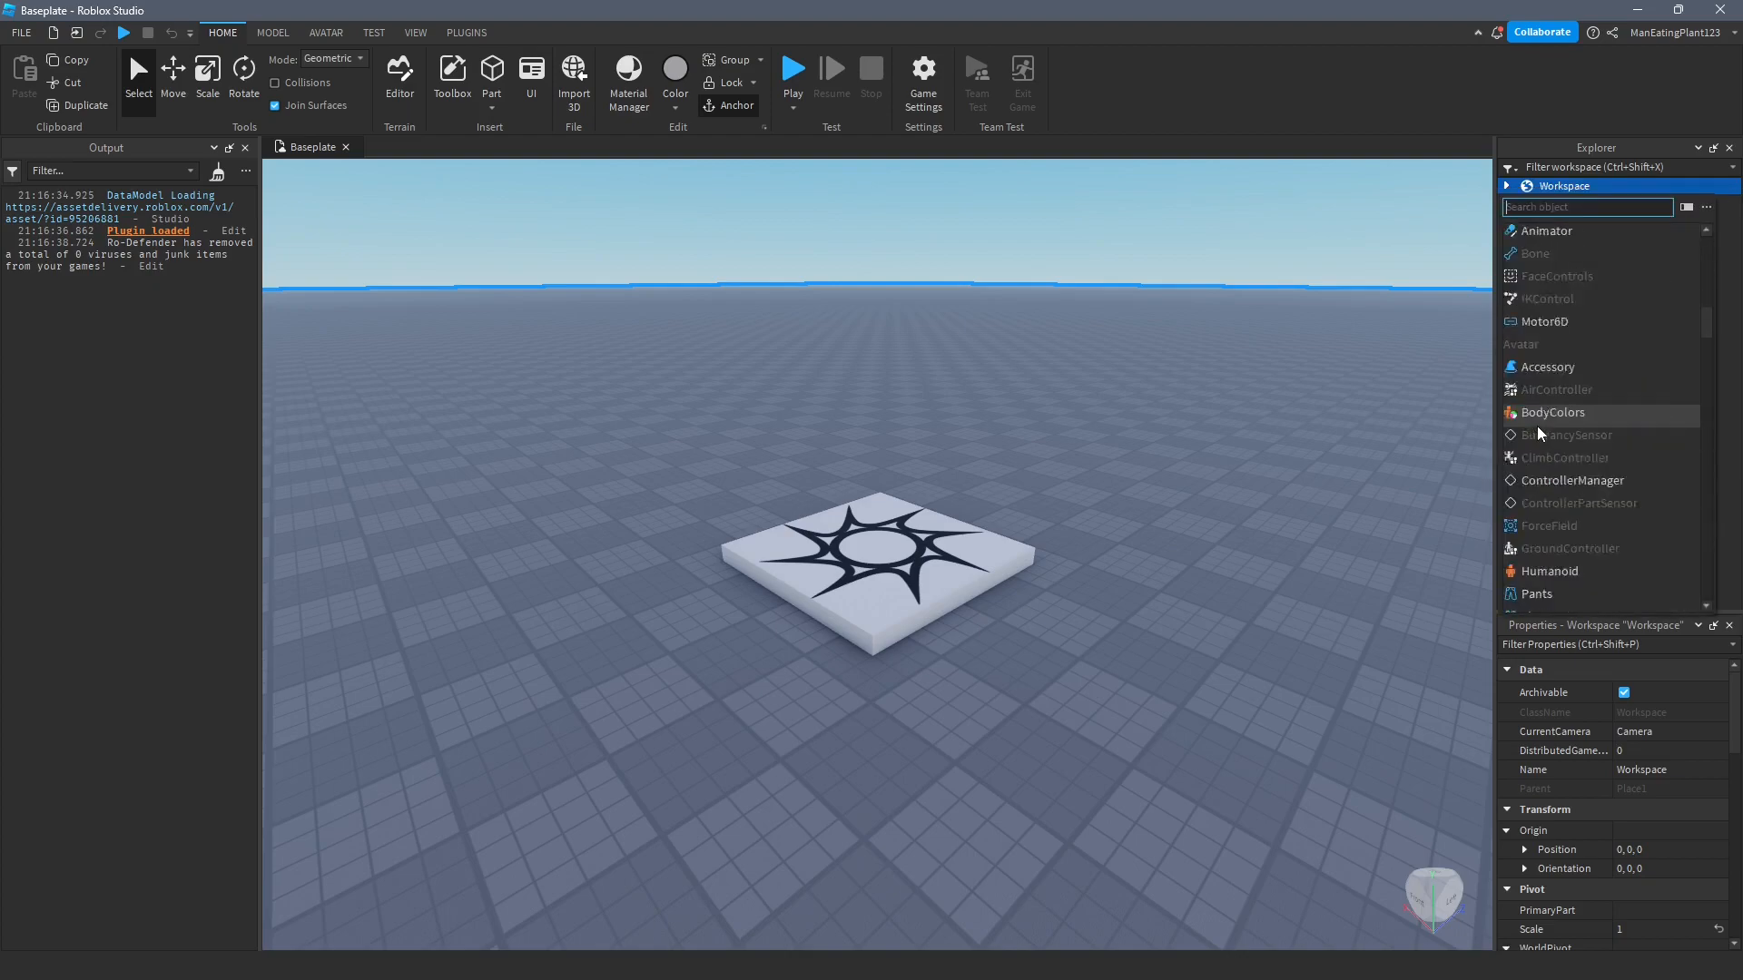
pyautogui.scroll(-10, 1539, 433)
pyautogui.scroll(-5, 1539, 433)
pyautogui.scroll(5, 1580, 395)
pyautogui.scroll(10, 1581, 393)
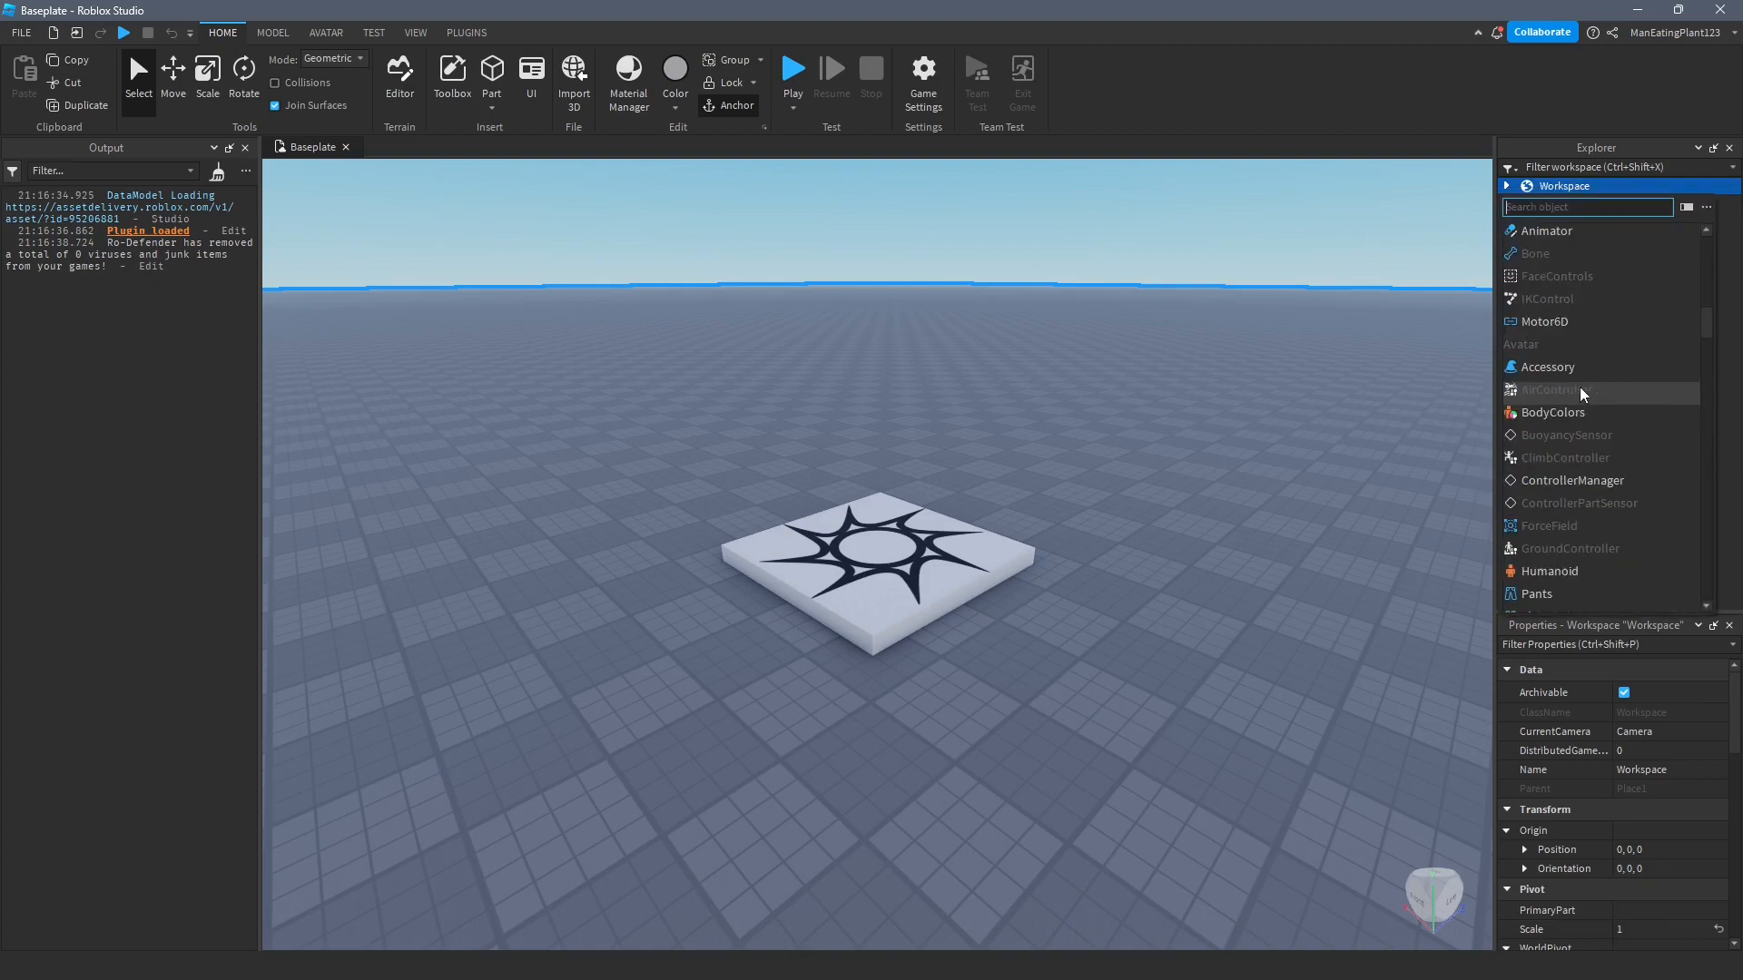
pyautogui.scroll(5, 1580, 394)
pyautogui.scroll(5, 1573, 381)
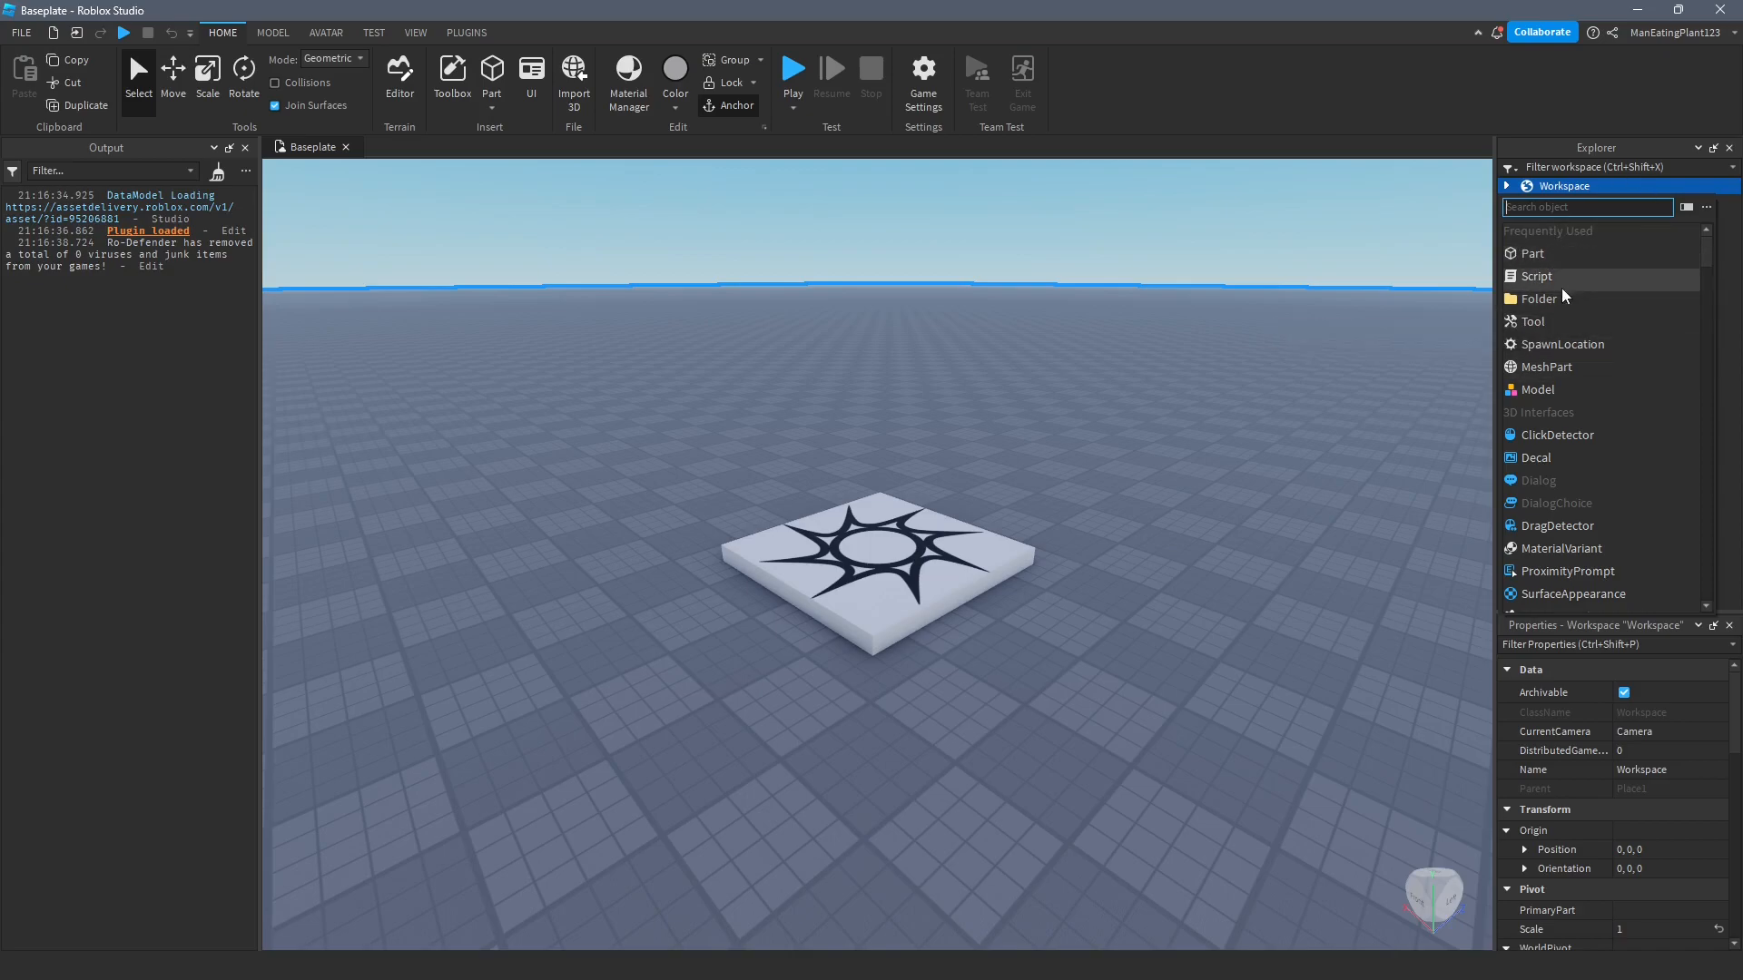
pyautogui.click(1173, 333)
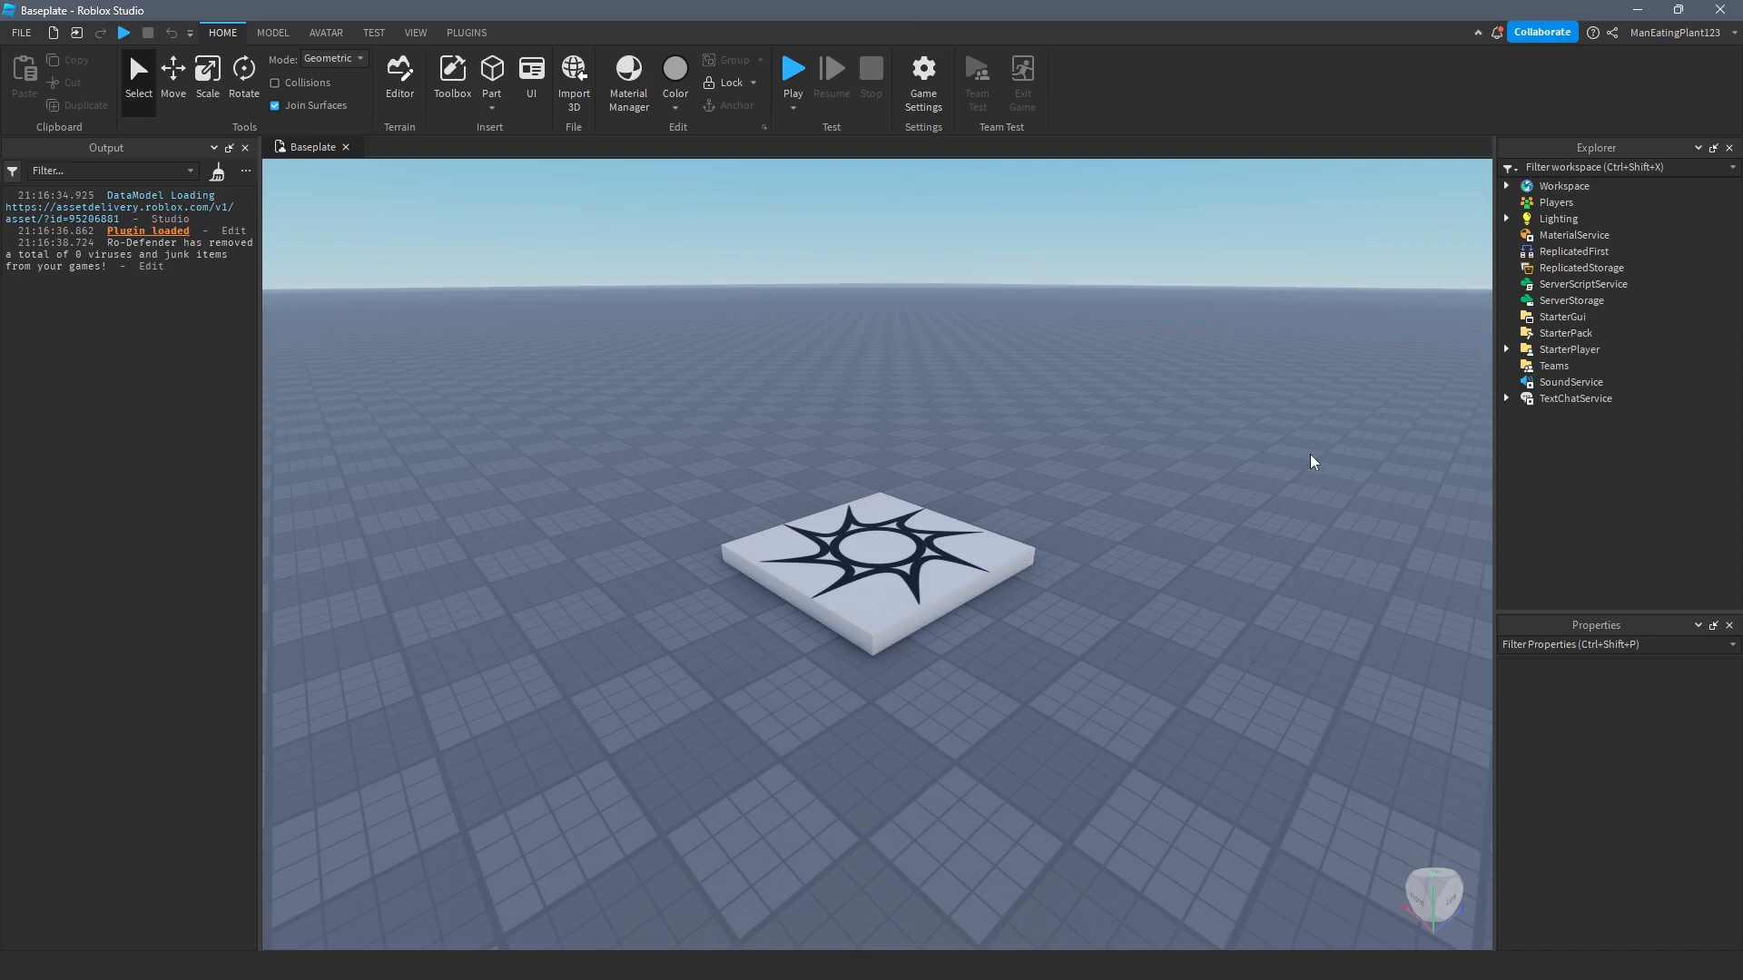
# Insert a new block Part and move it off the spawn pad to the lower right.
pyautogui.click(487, 81)
pyautogui.moveTo(878, 547); pyautogui.dragTo(1123, 694)
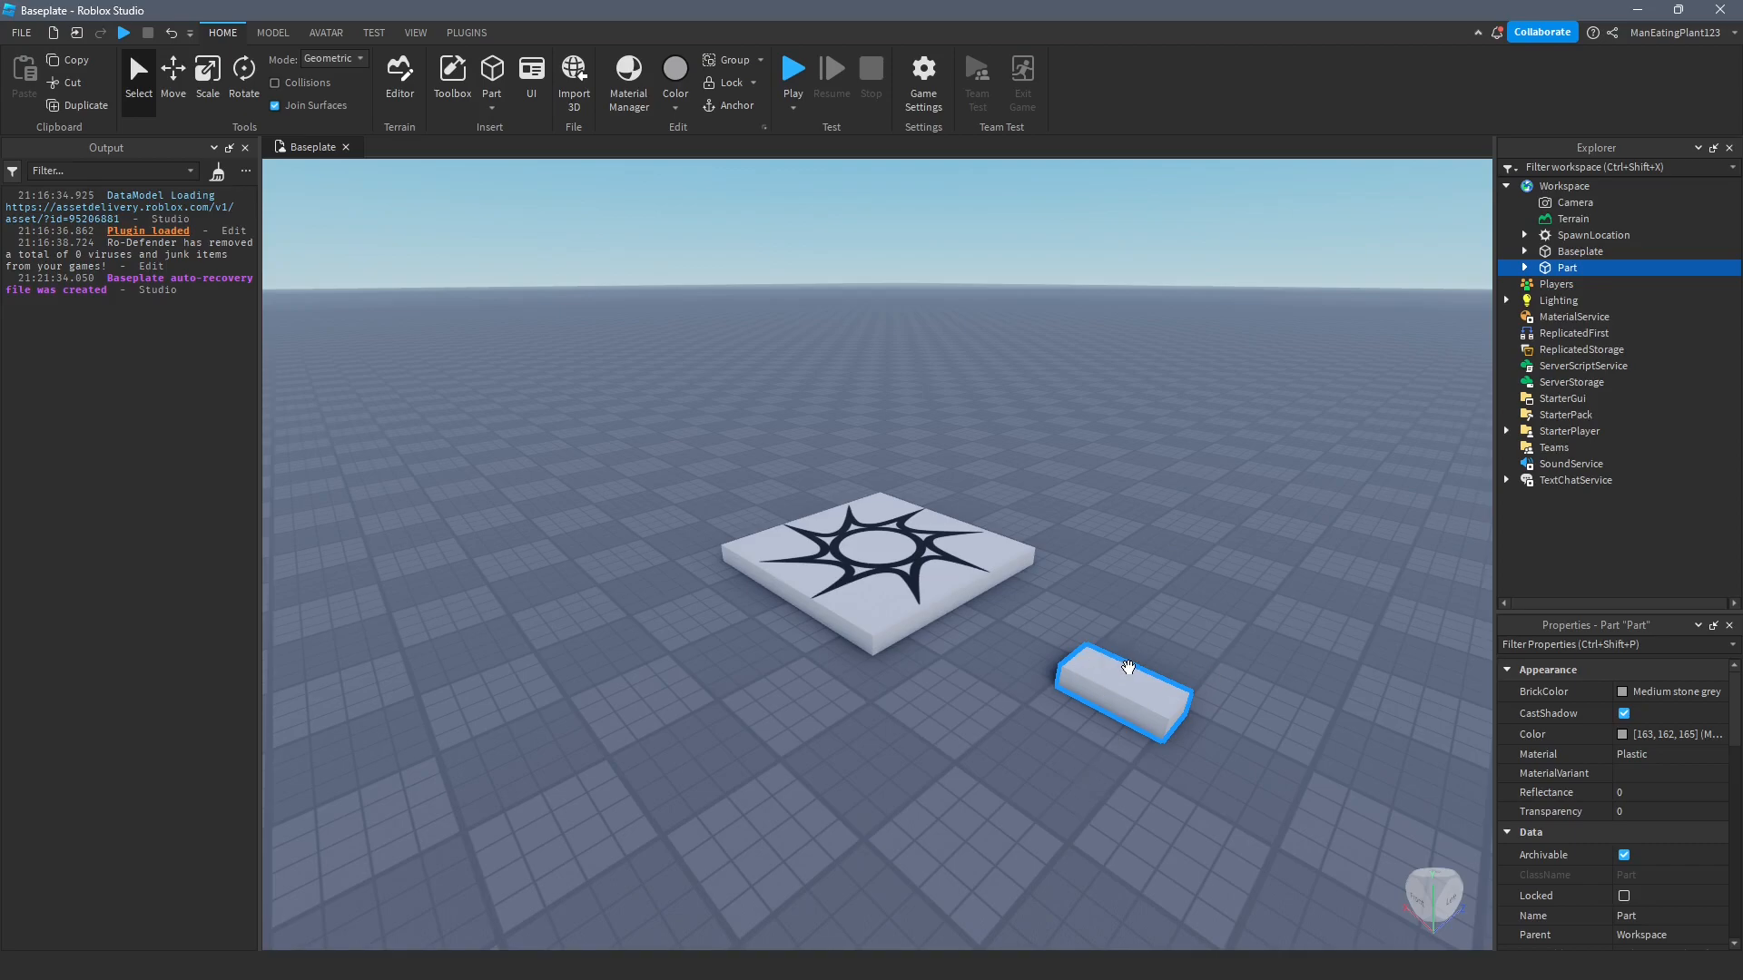
# Accidentally add a Part under ServerScriptService and delete it again.
pyautogui.click(1342, 511)
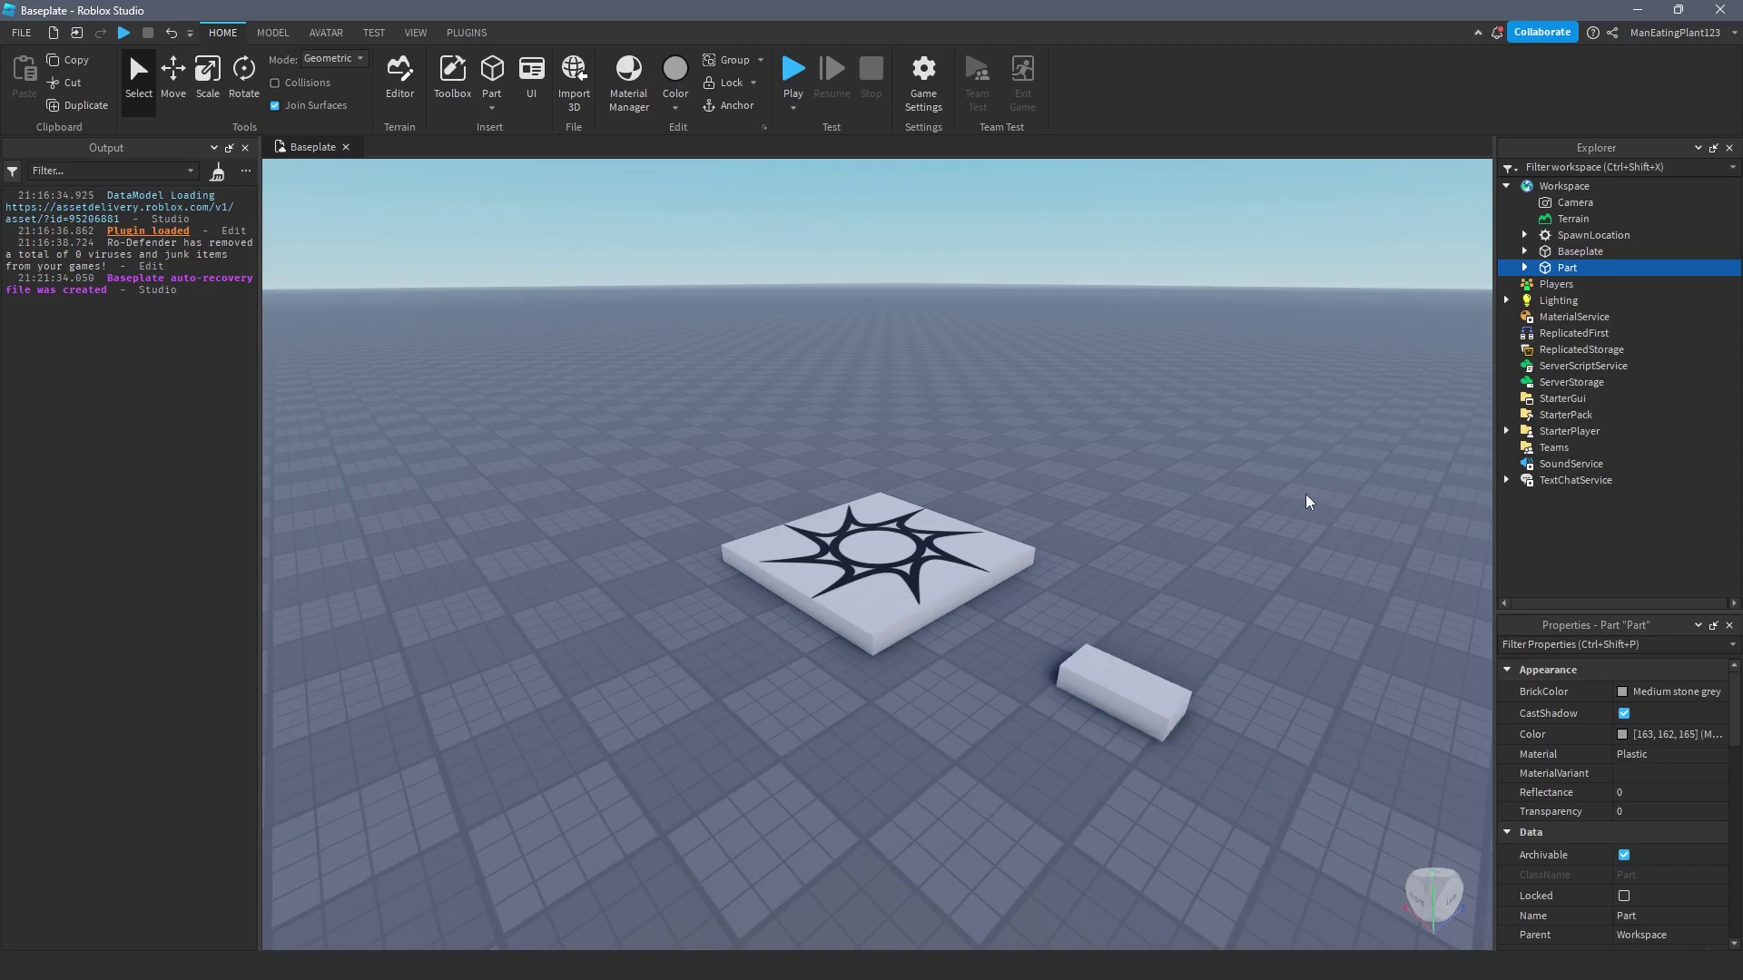
pyautogui.rightClick(1530, 367)
pyautogui.click(1547, 539)
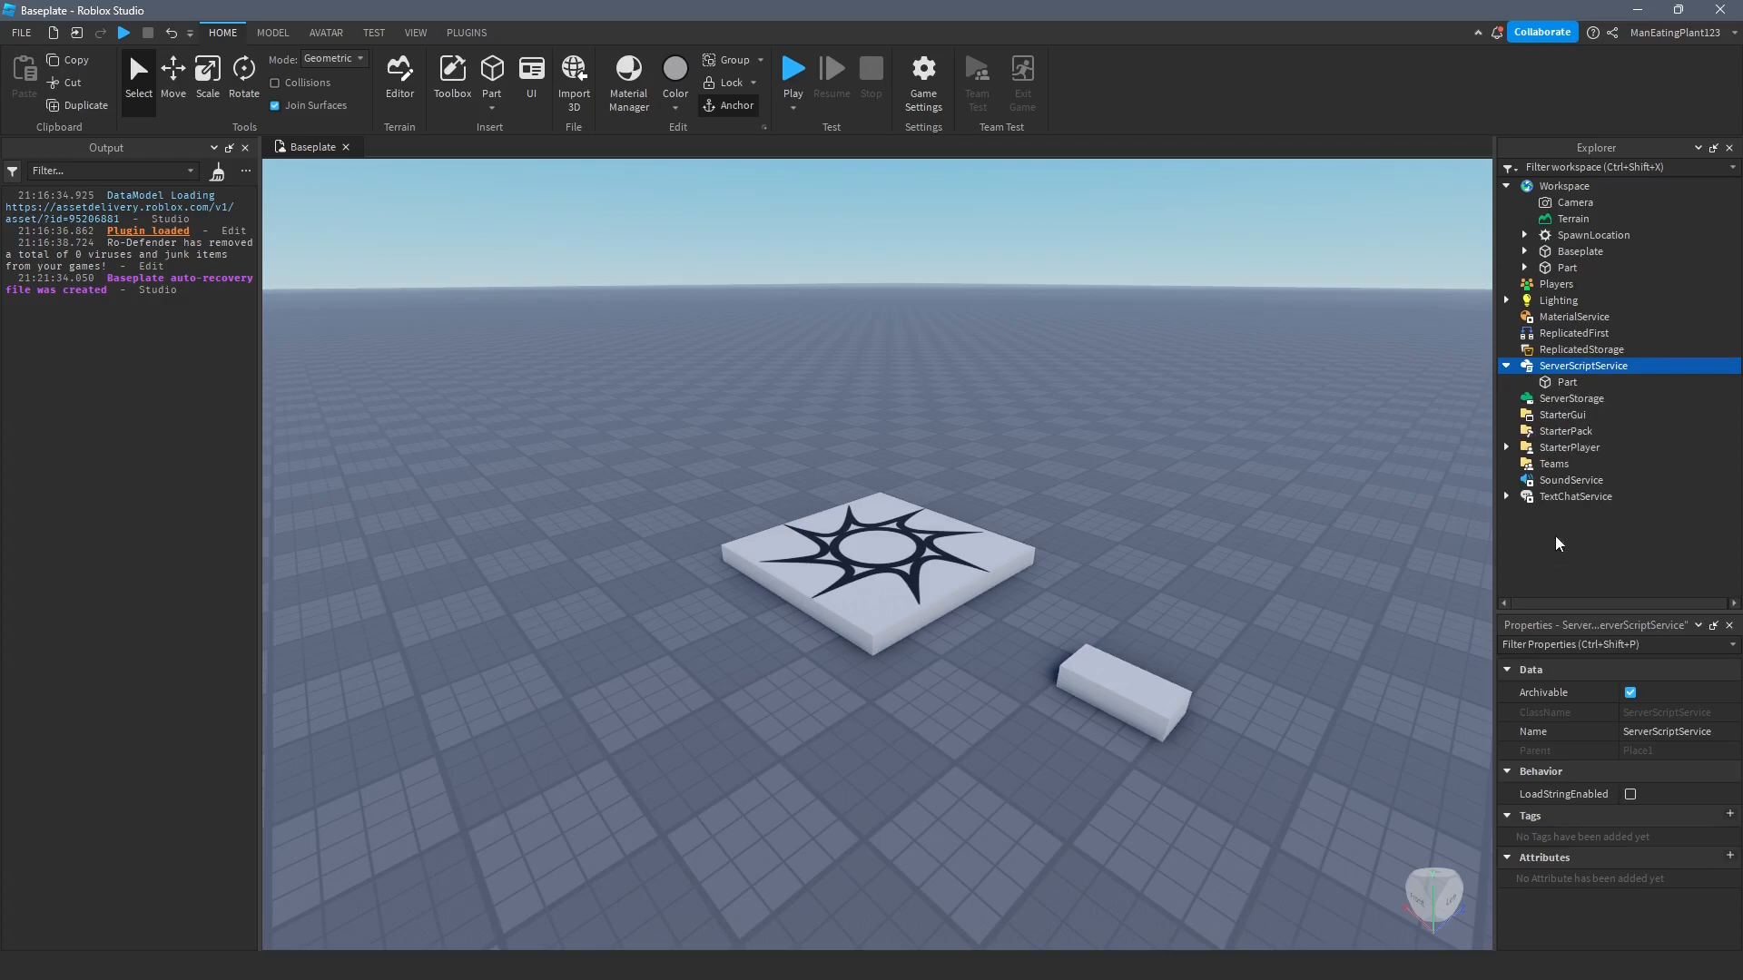
pyautogui.rightClick(1553, 383)
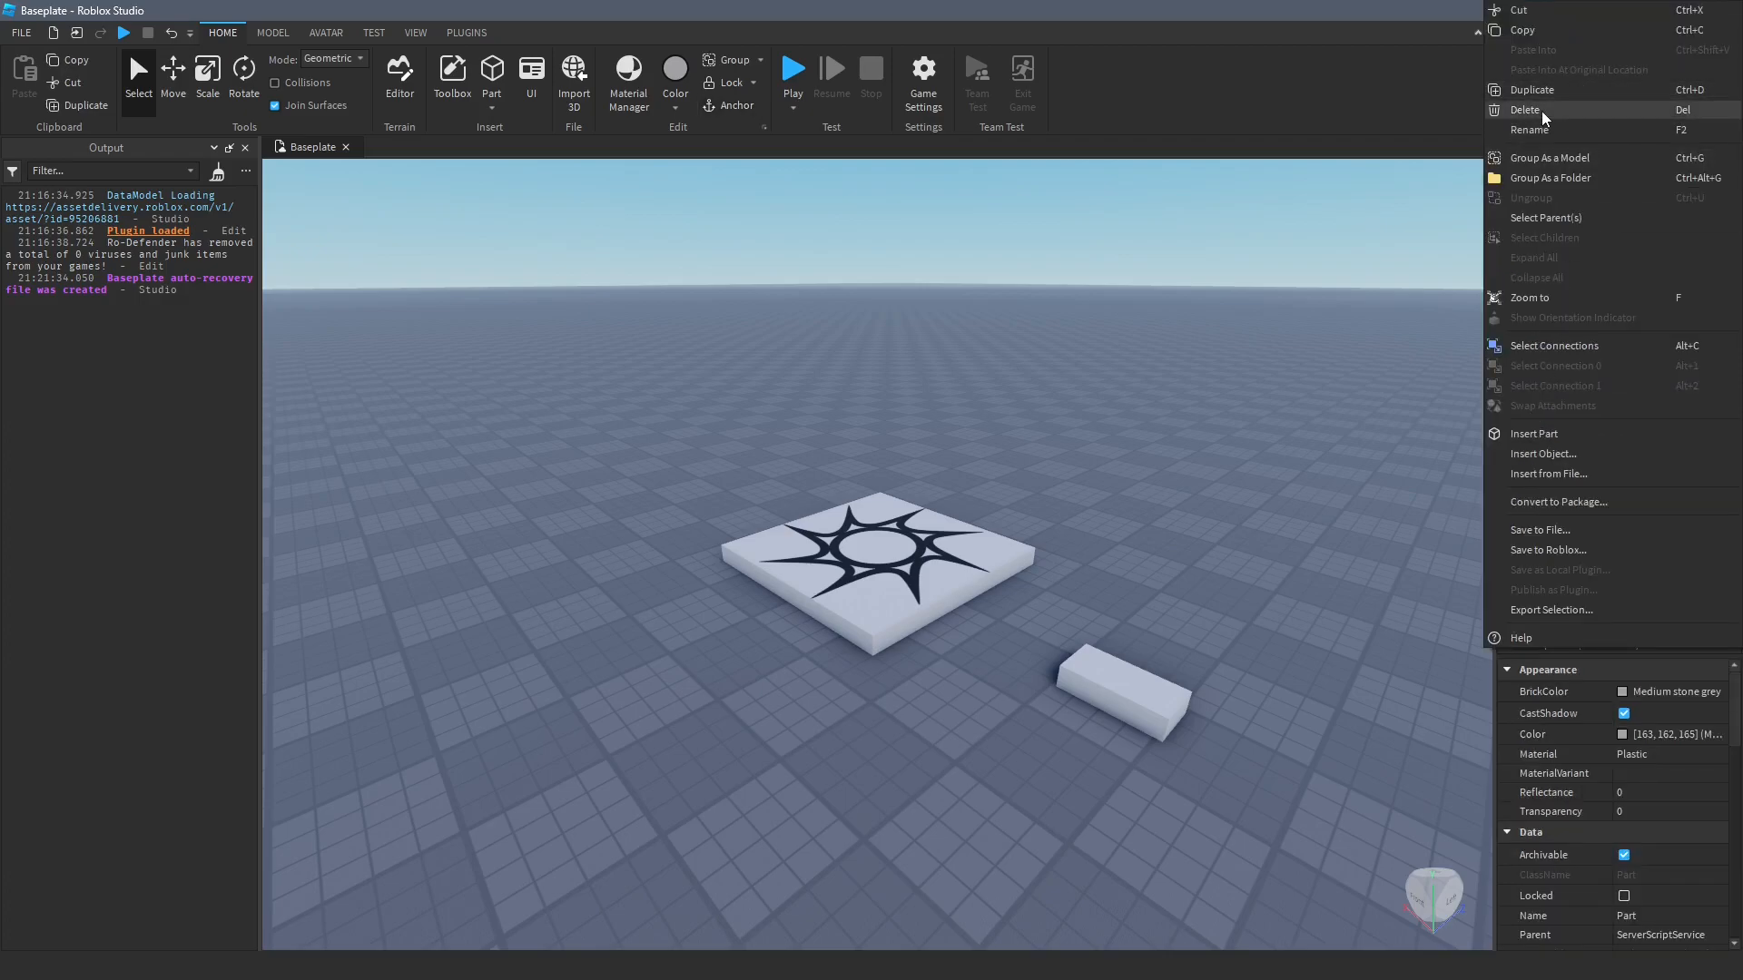
pyautogui.click(1518, 9)
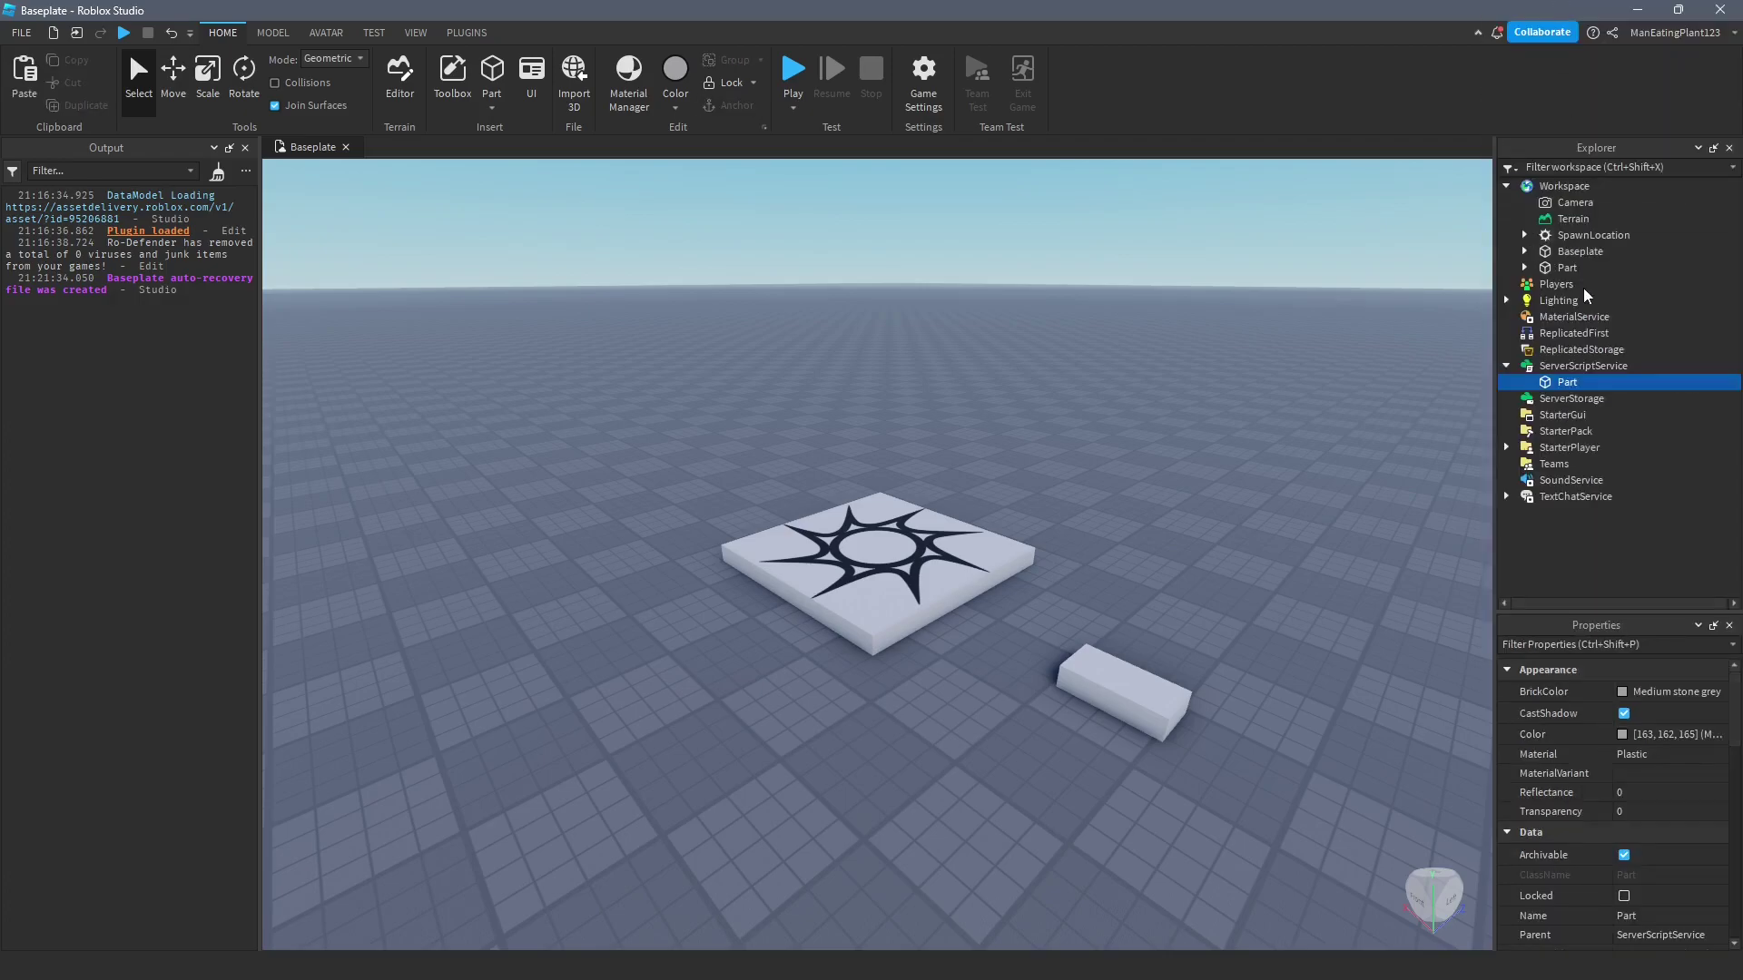
# Insert a new Script under ServerScriptService.
pyautogui.click(1530, 369)
pyautogui.click(1640, 366)
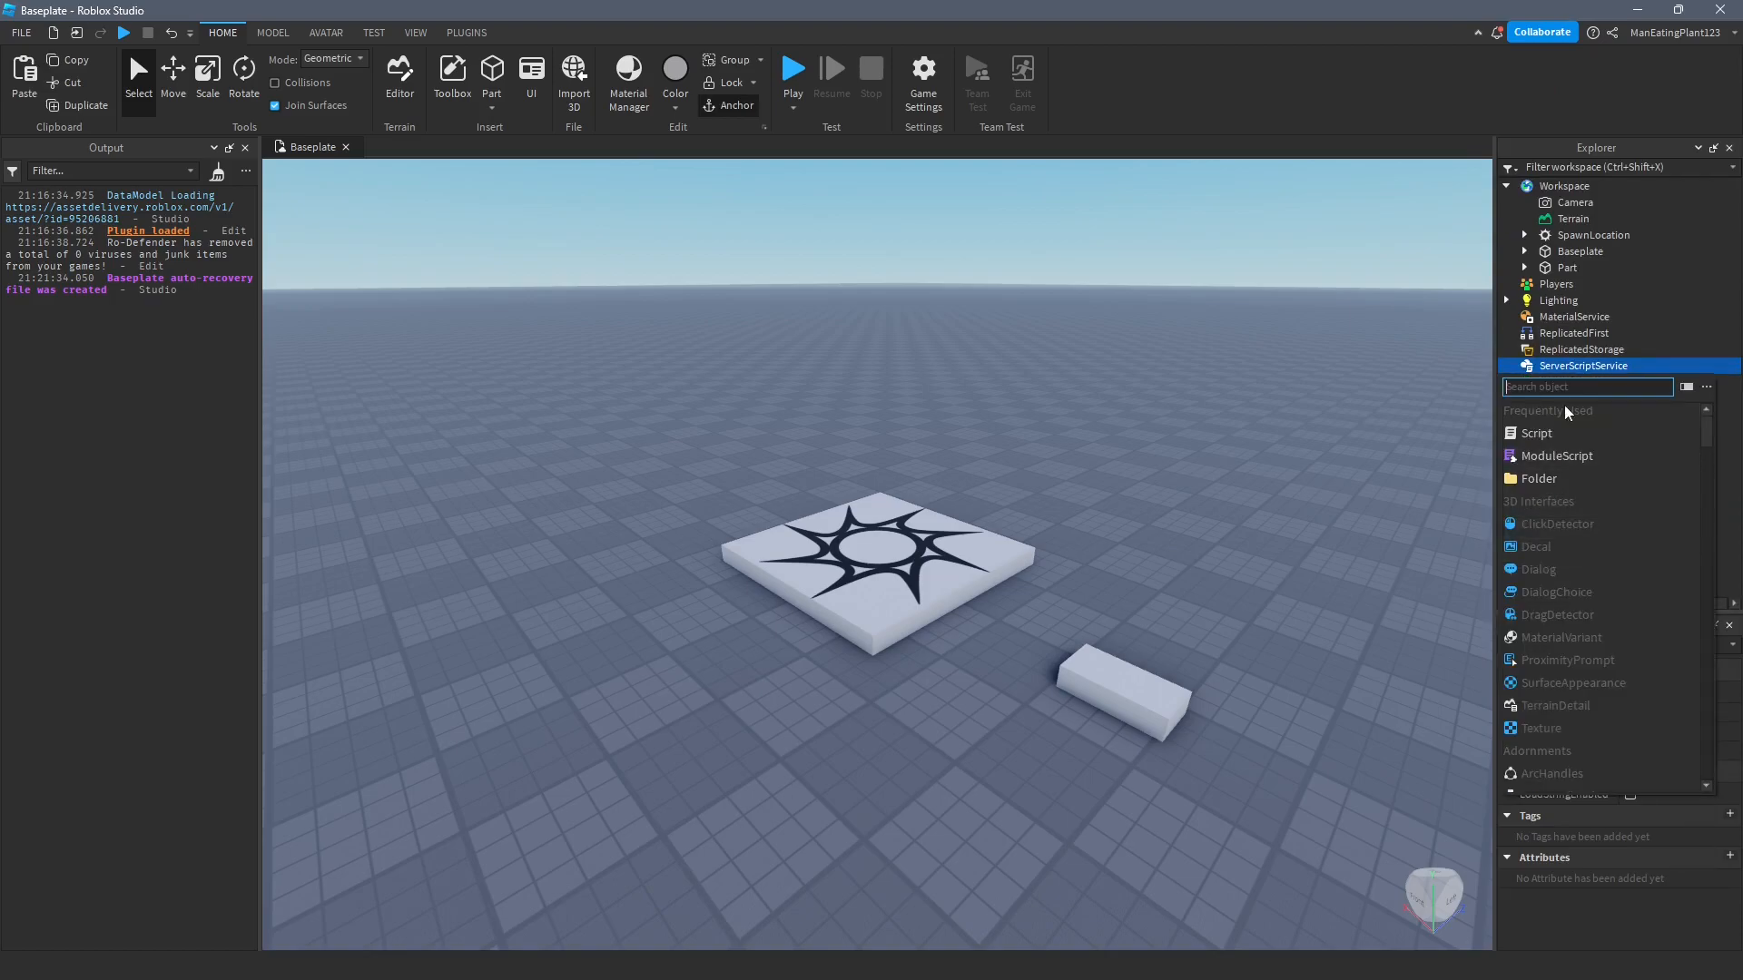
pyautogui.click(1545, 435)
# Replace the default code with 'local part = workspace.Part' and a partTouched function header.
pyautogui.hotkey('ctrl', 'a')
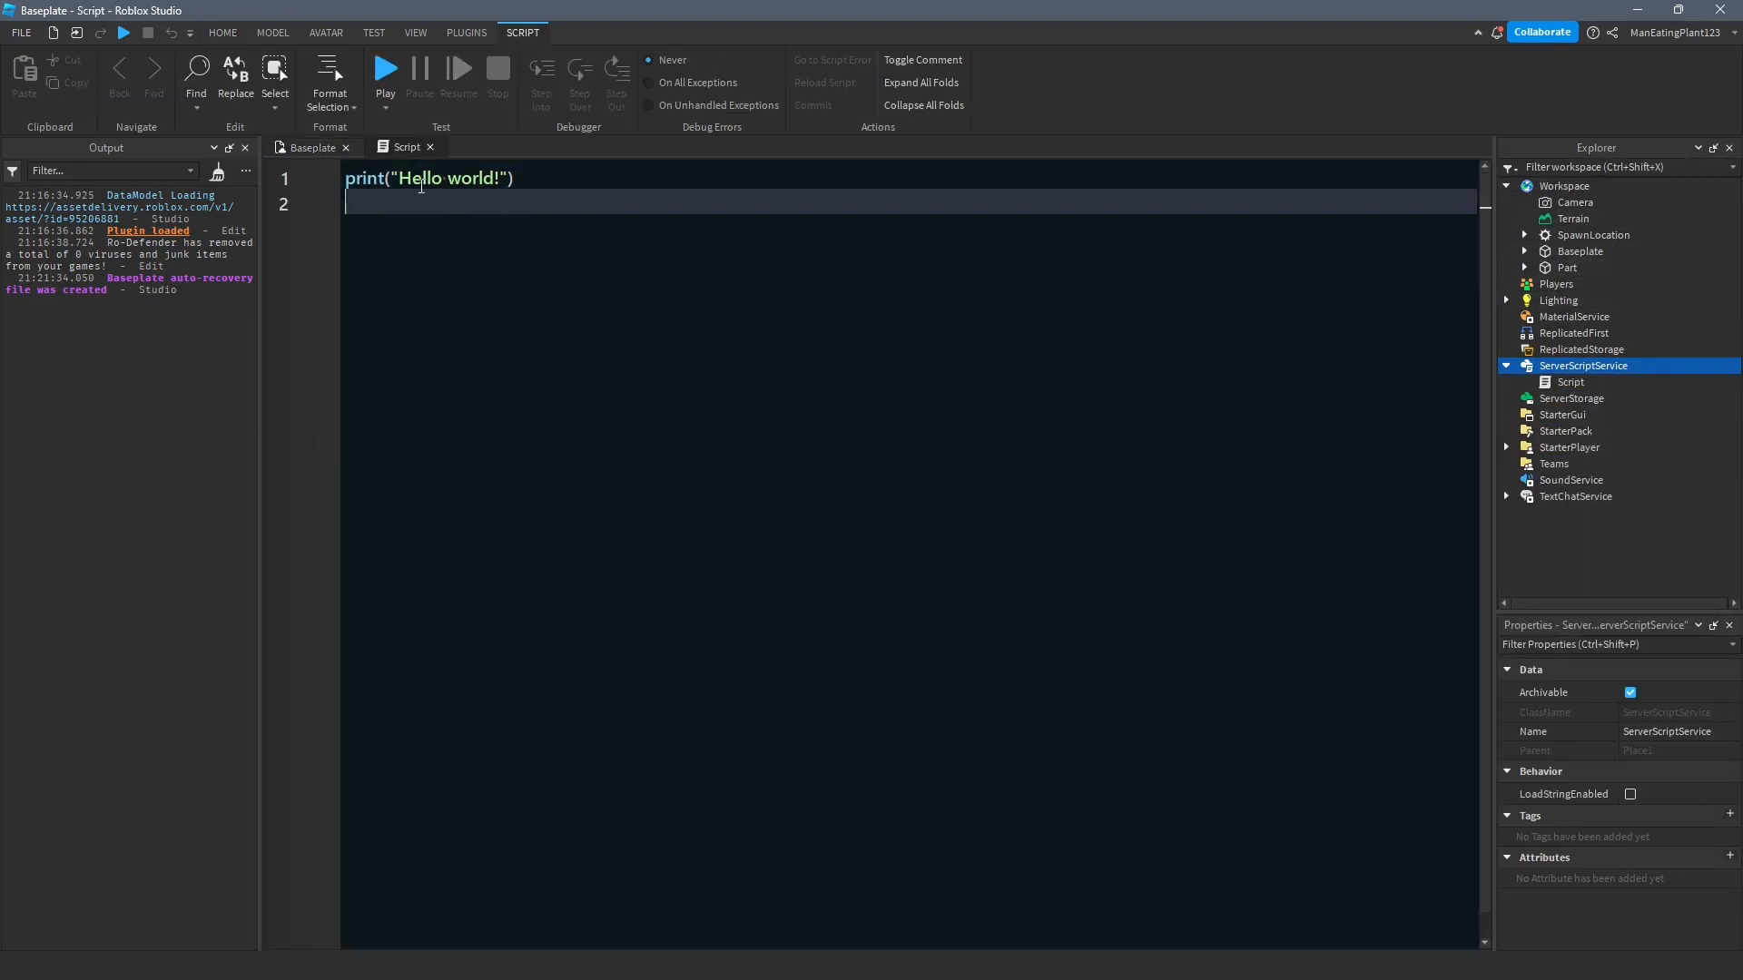
pyautogui.write('local pa')
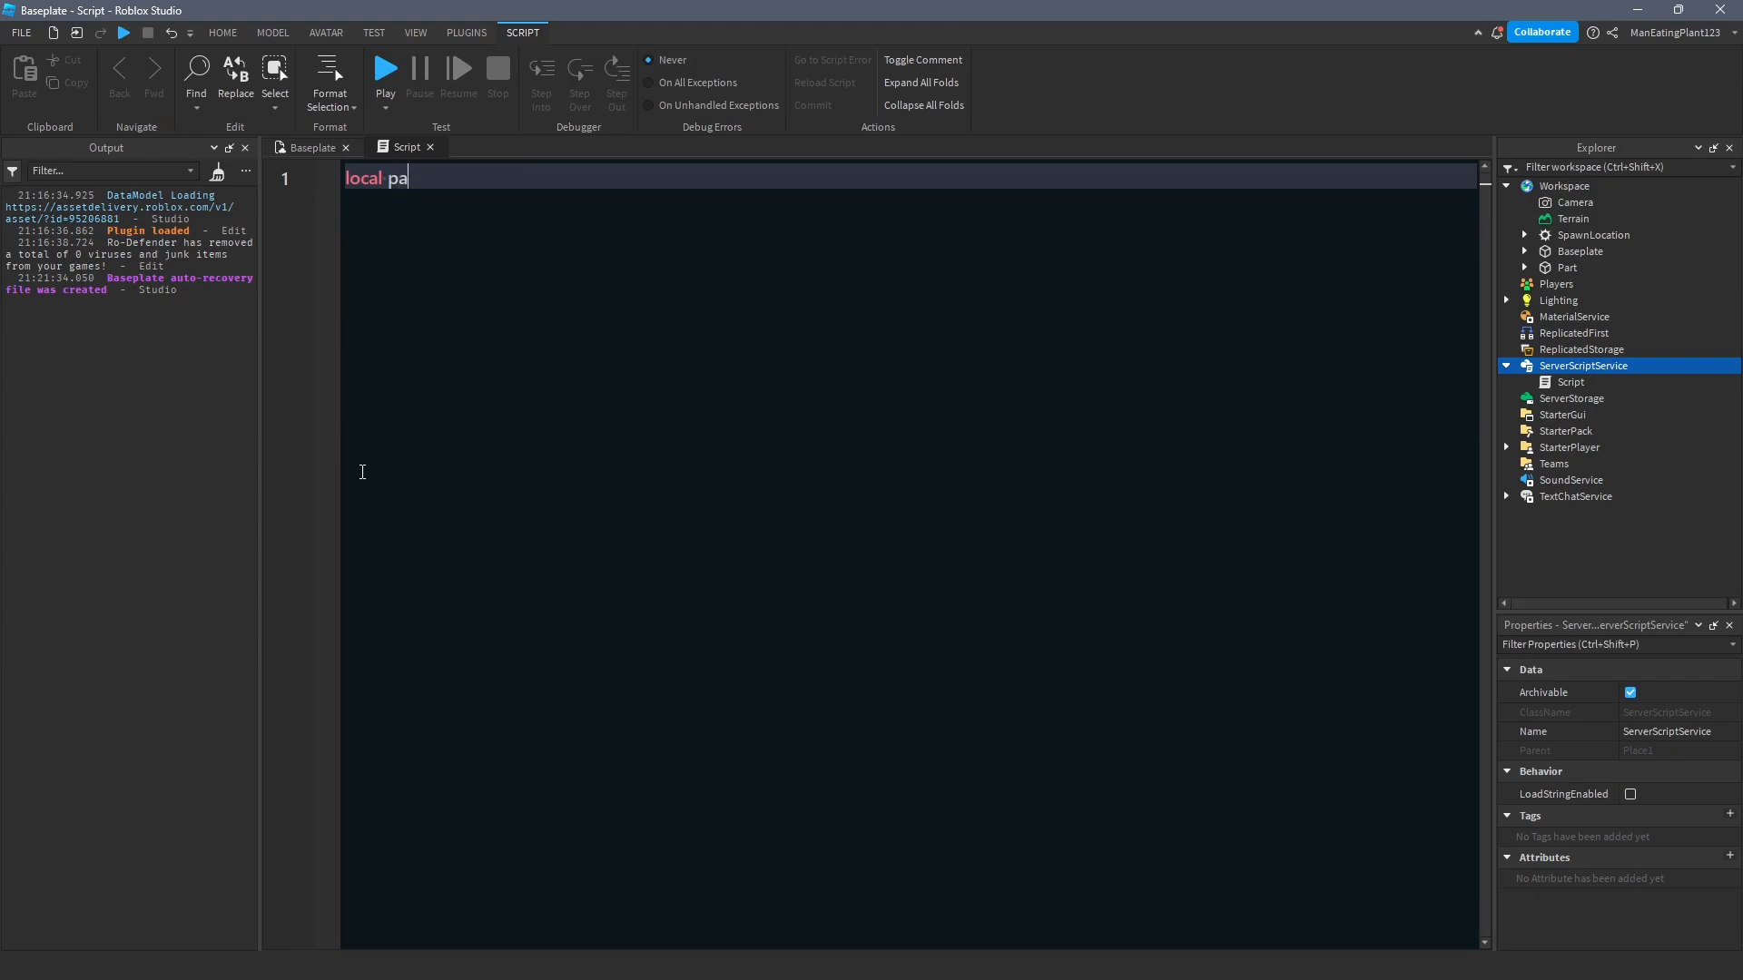
pyautogui.write('rt = wor')
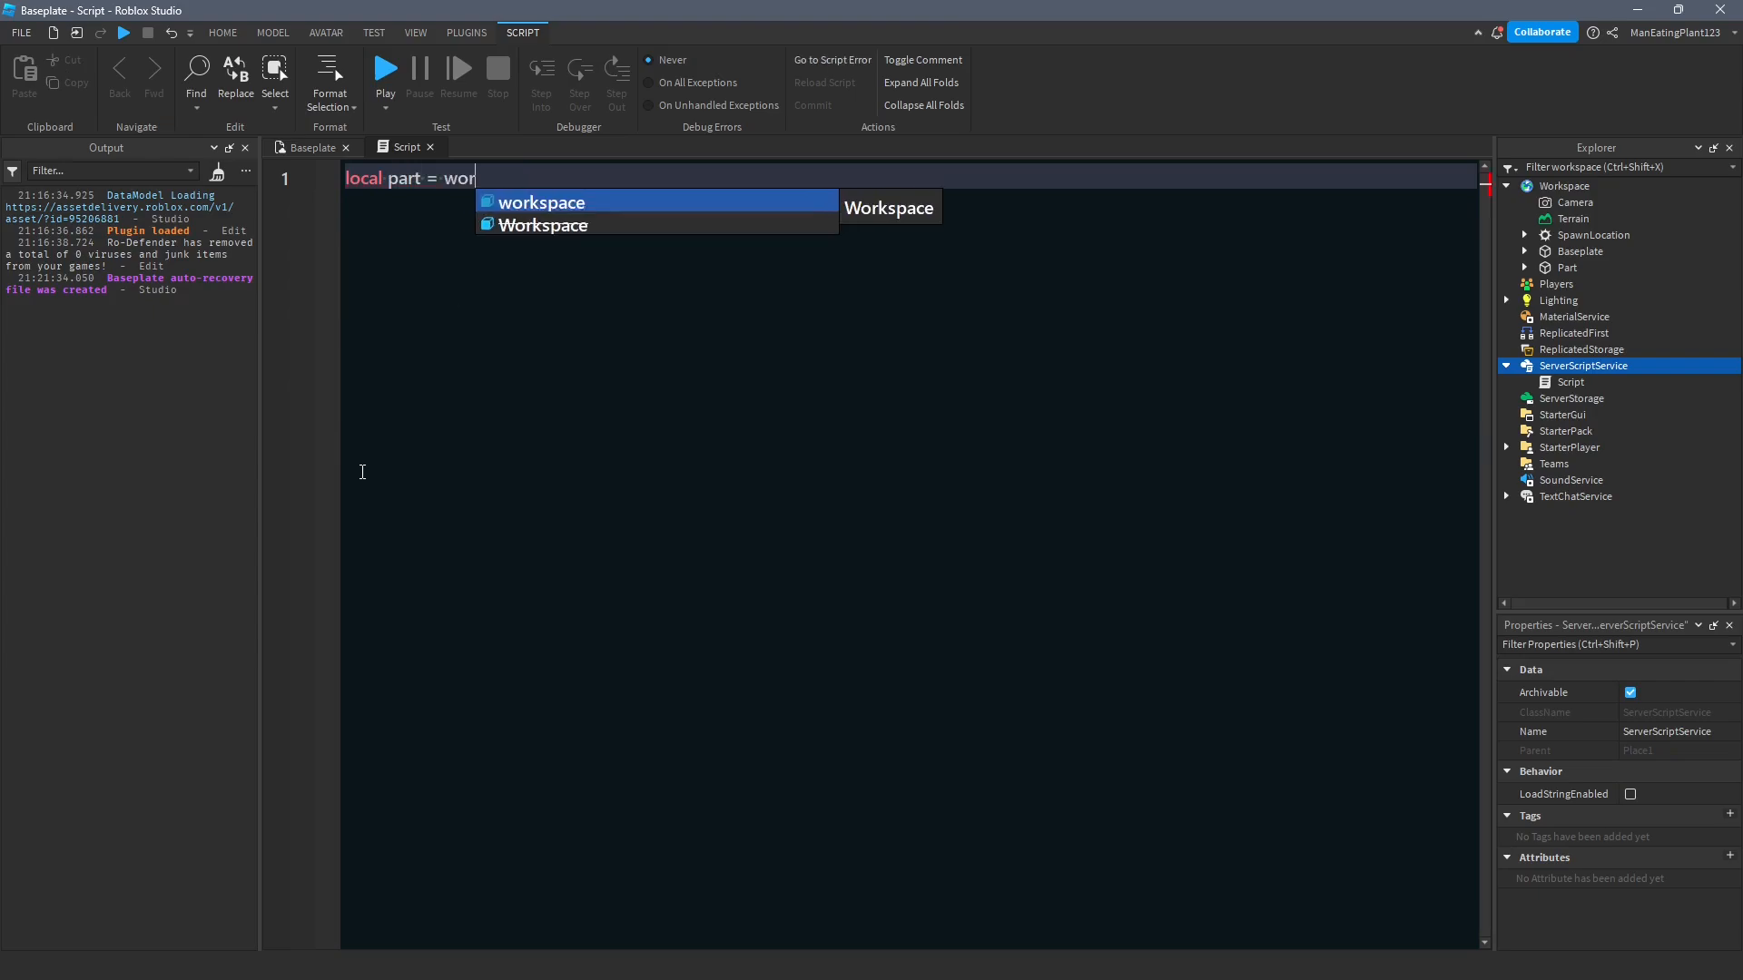
pyautogui.write('kspace.Part')
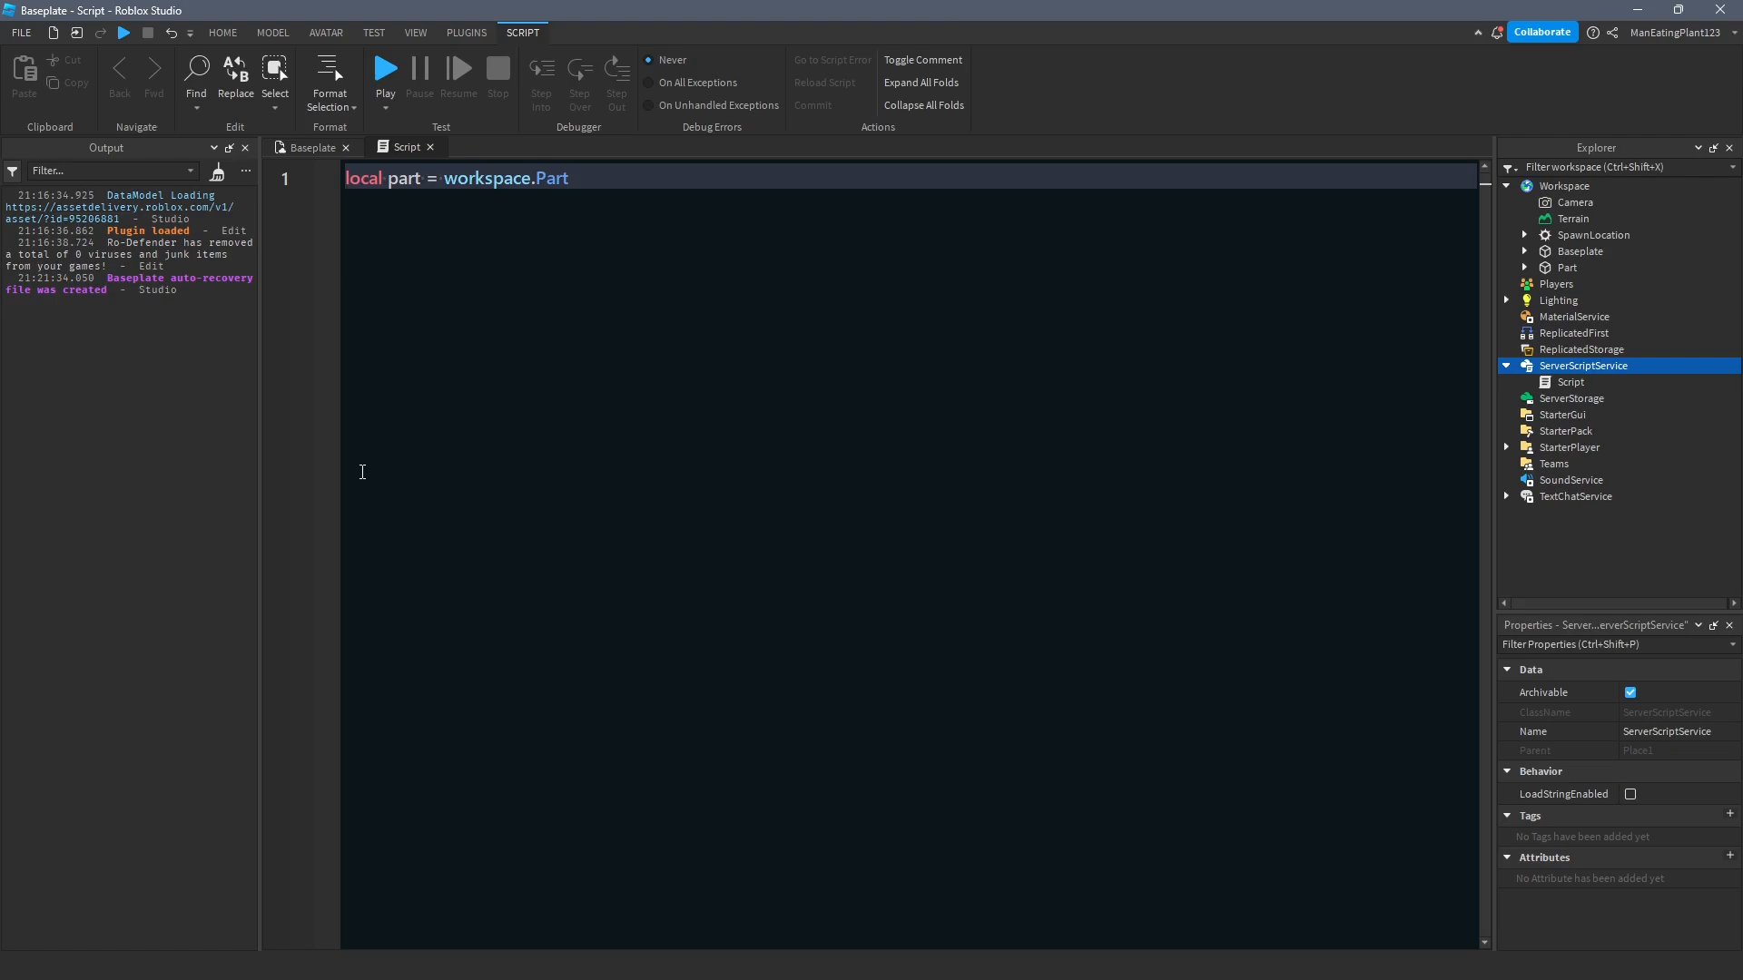
pyautogui.press('Return')
pyautogui.press('Return')
pyautogui.write('local f')
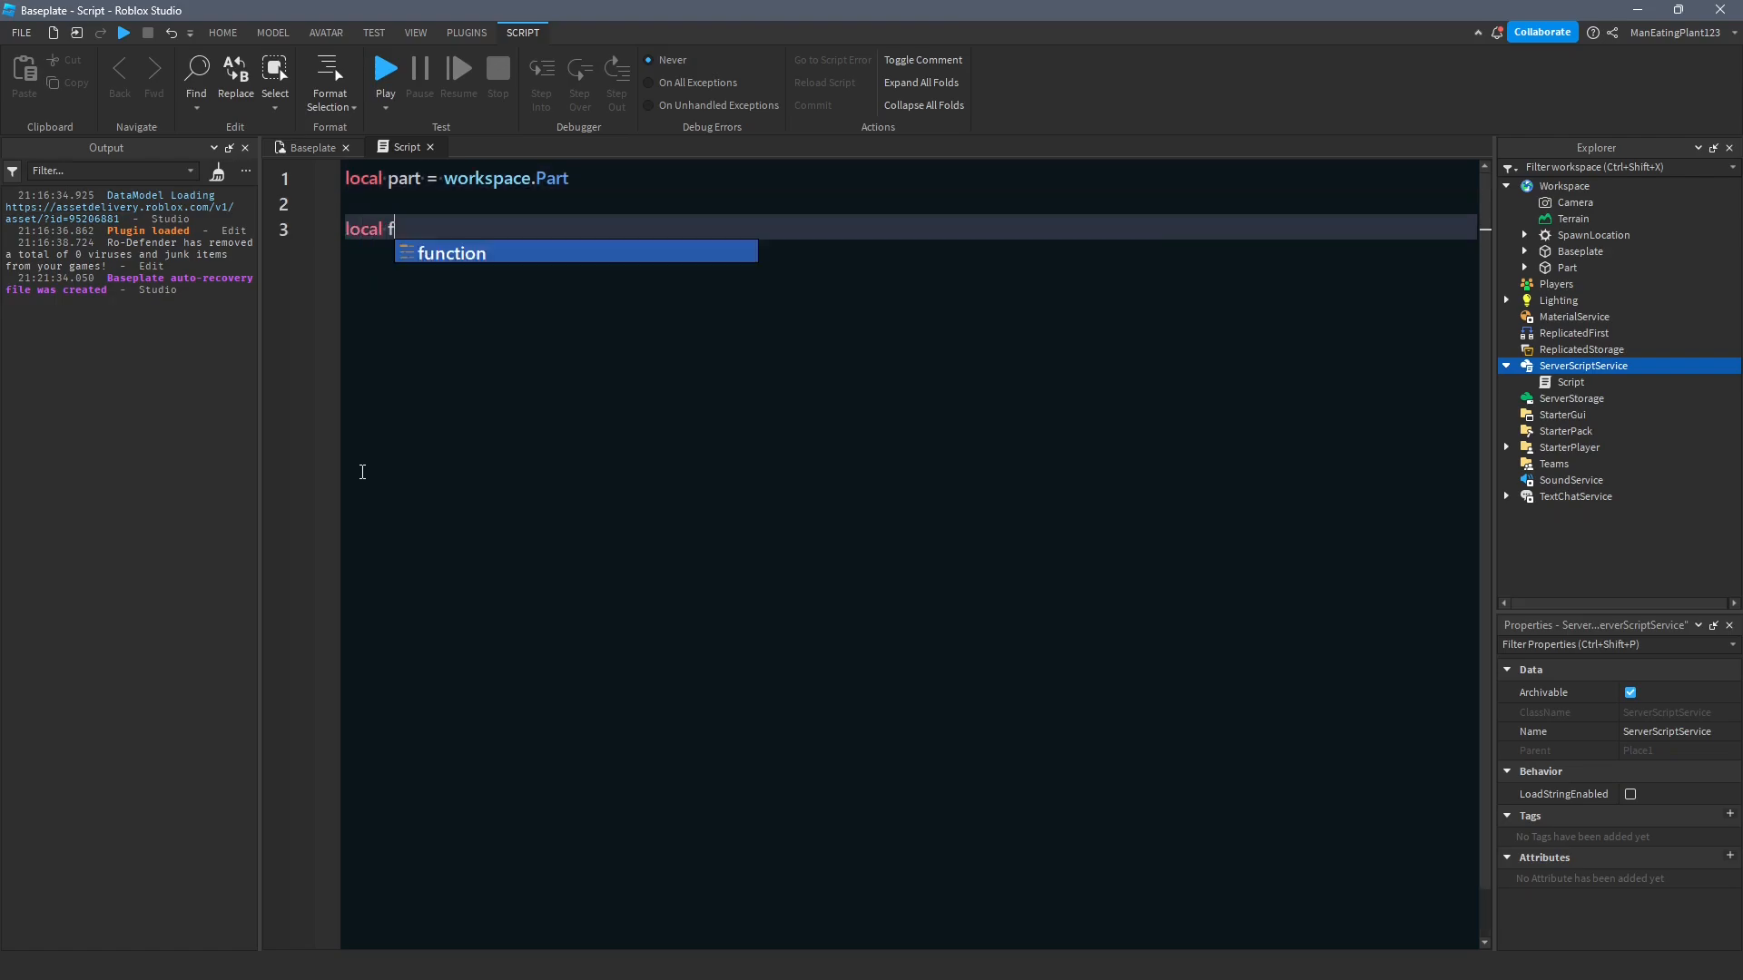
pyautogui.write('unction partTo')
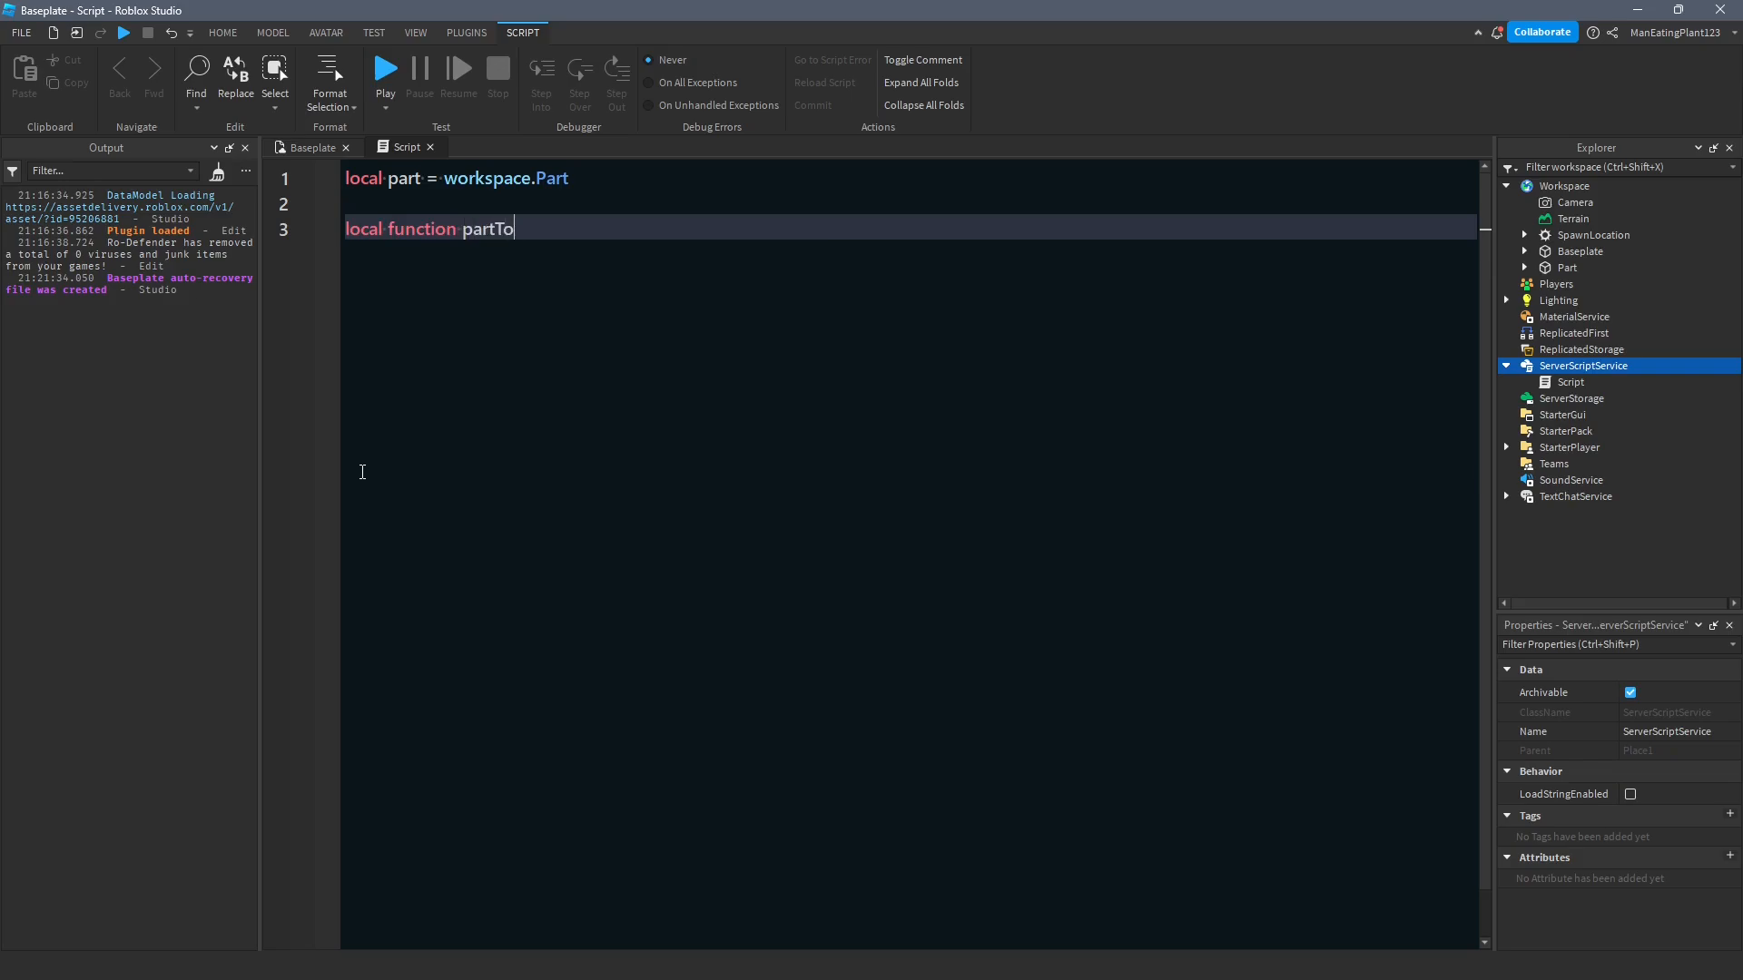
pyautogui.write('uched(')
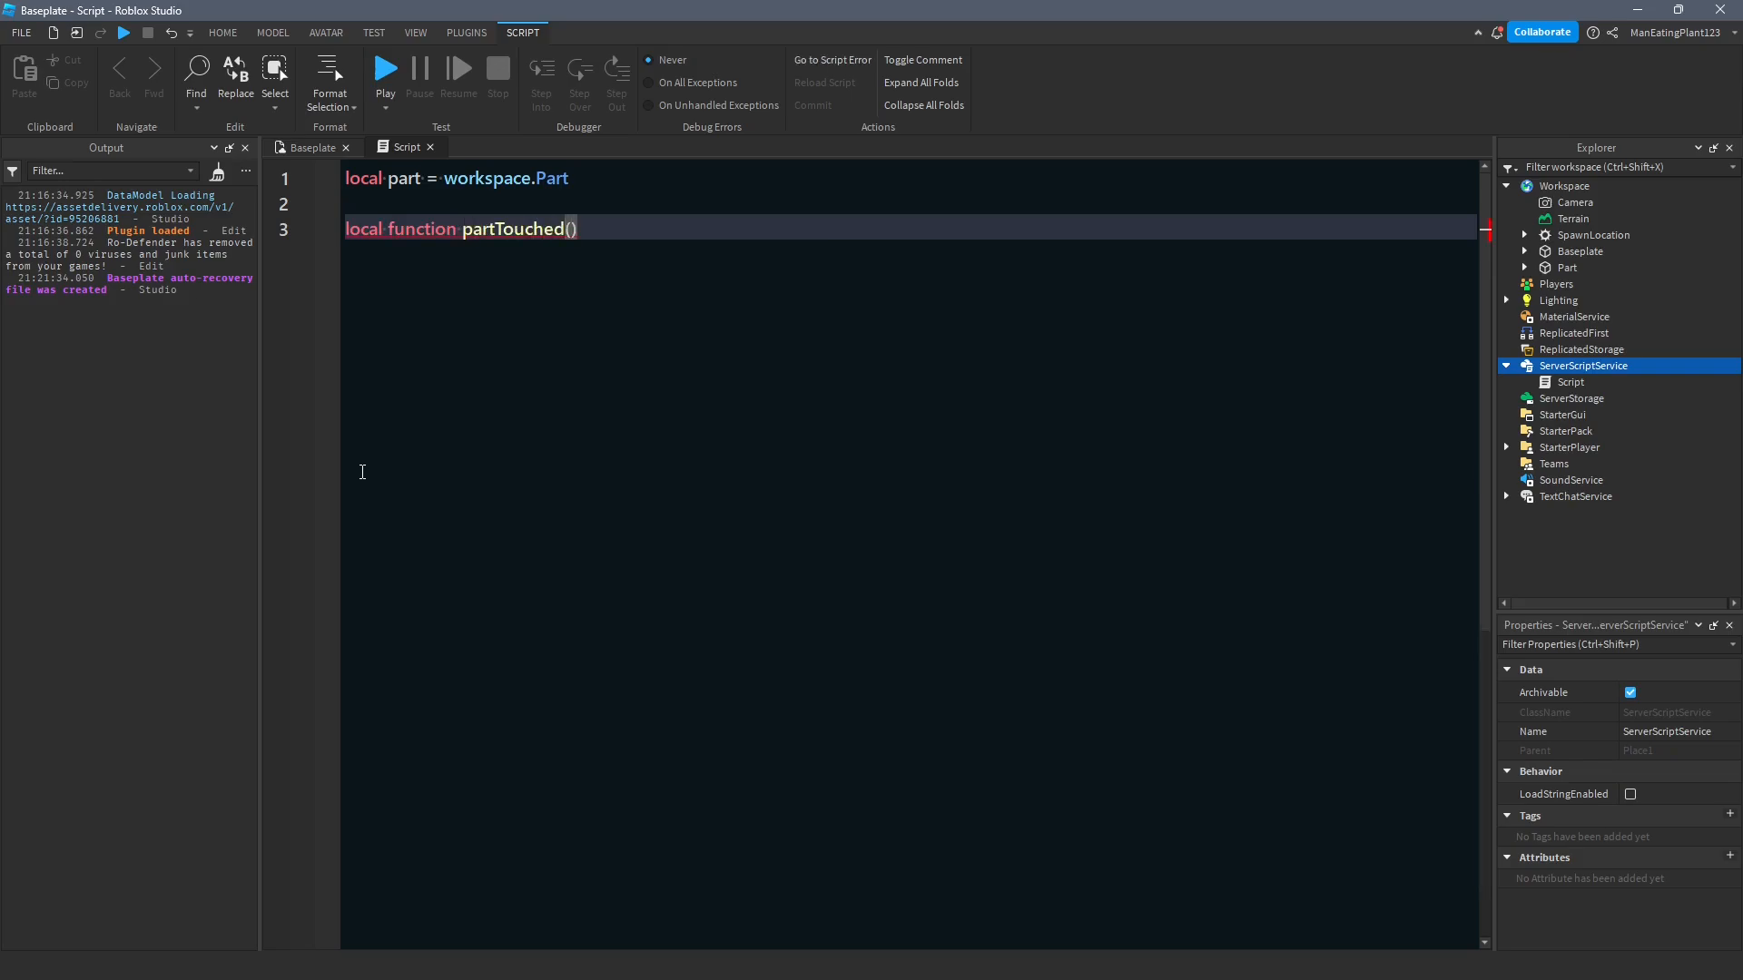
pyautogui.press('Return')
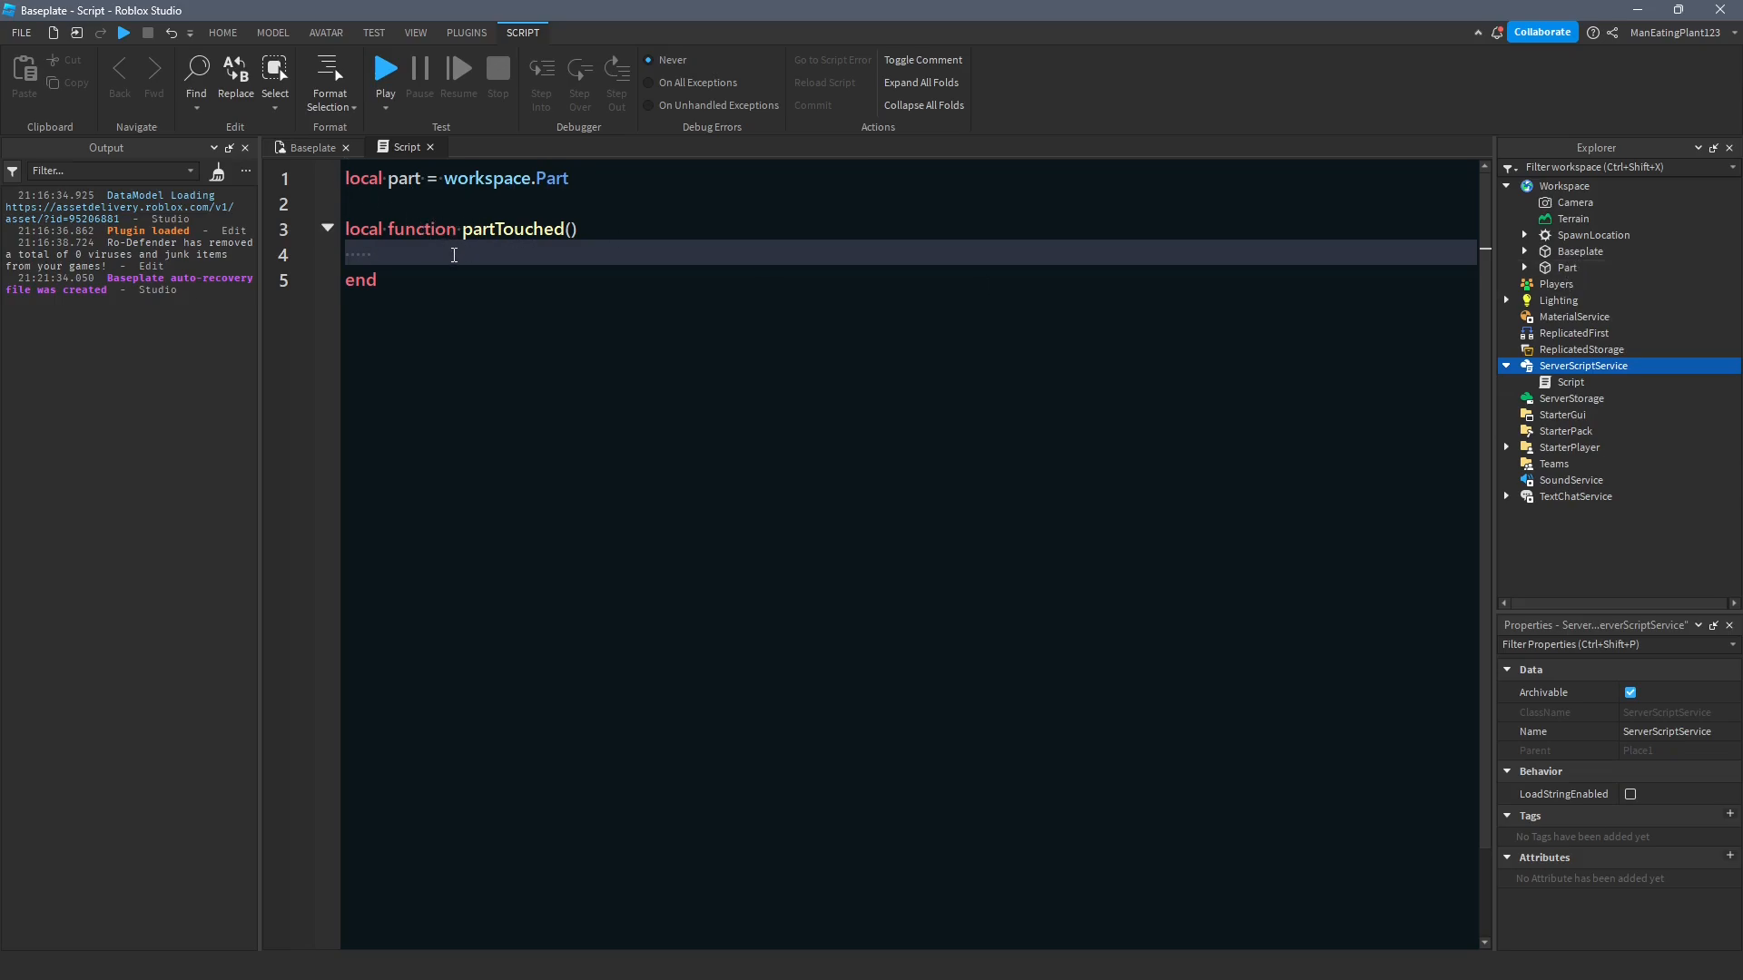
pyautogui.write('par')
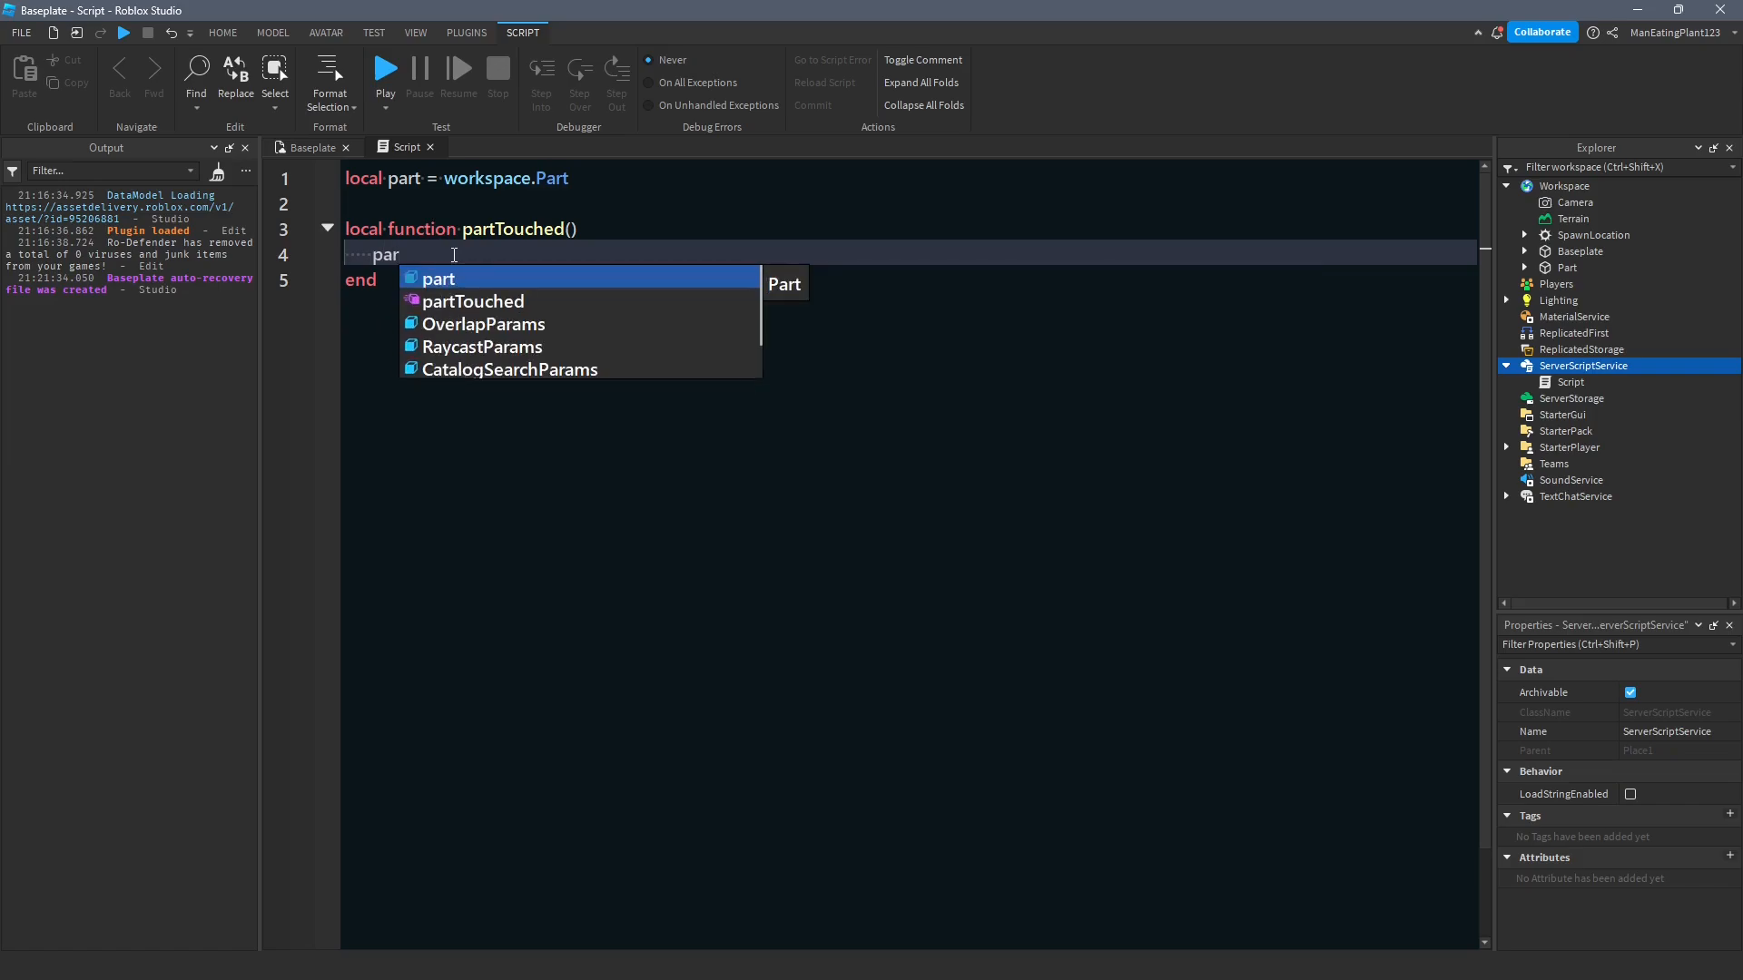
pyautogui.write('t/')
# Write 'part.BrickColor = BrickColor.random()' inside the function using autocomplete.
pyautogui.press('BackSpace')
pyautogui.write('.Br')
pyautogui.press('Tab')
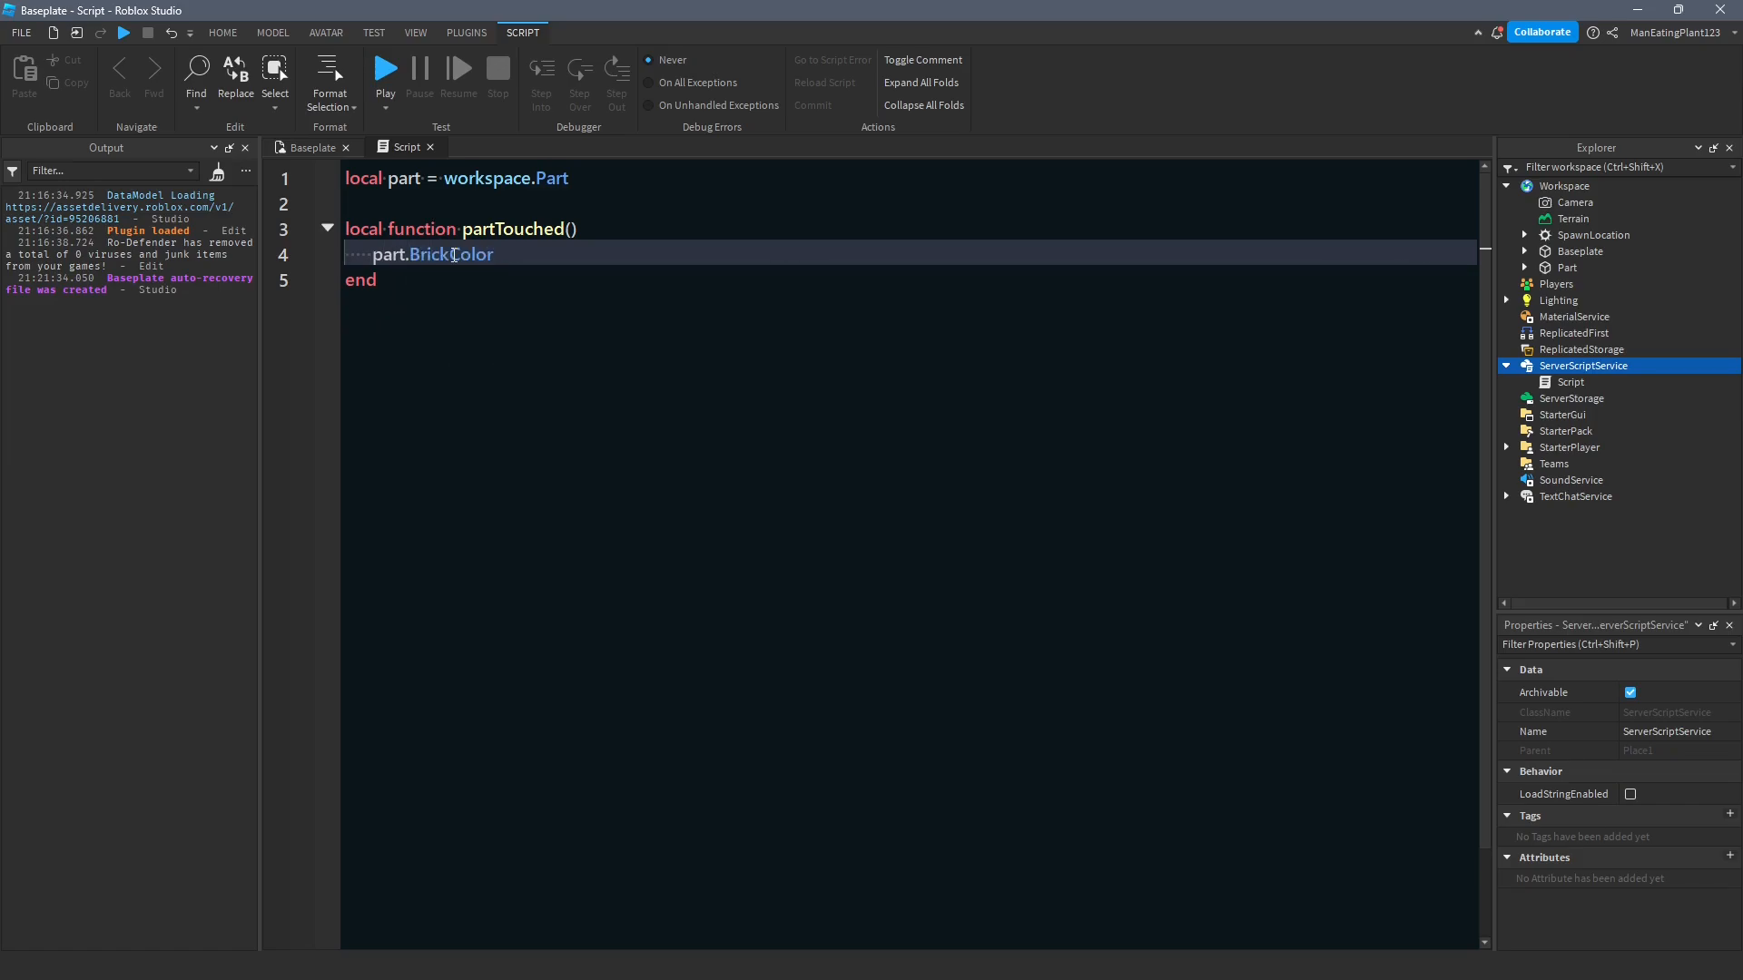
pyautogui.write(' = Bri')
pyautogui.press('Tab')
pyautogui.write('.r')
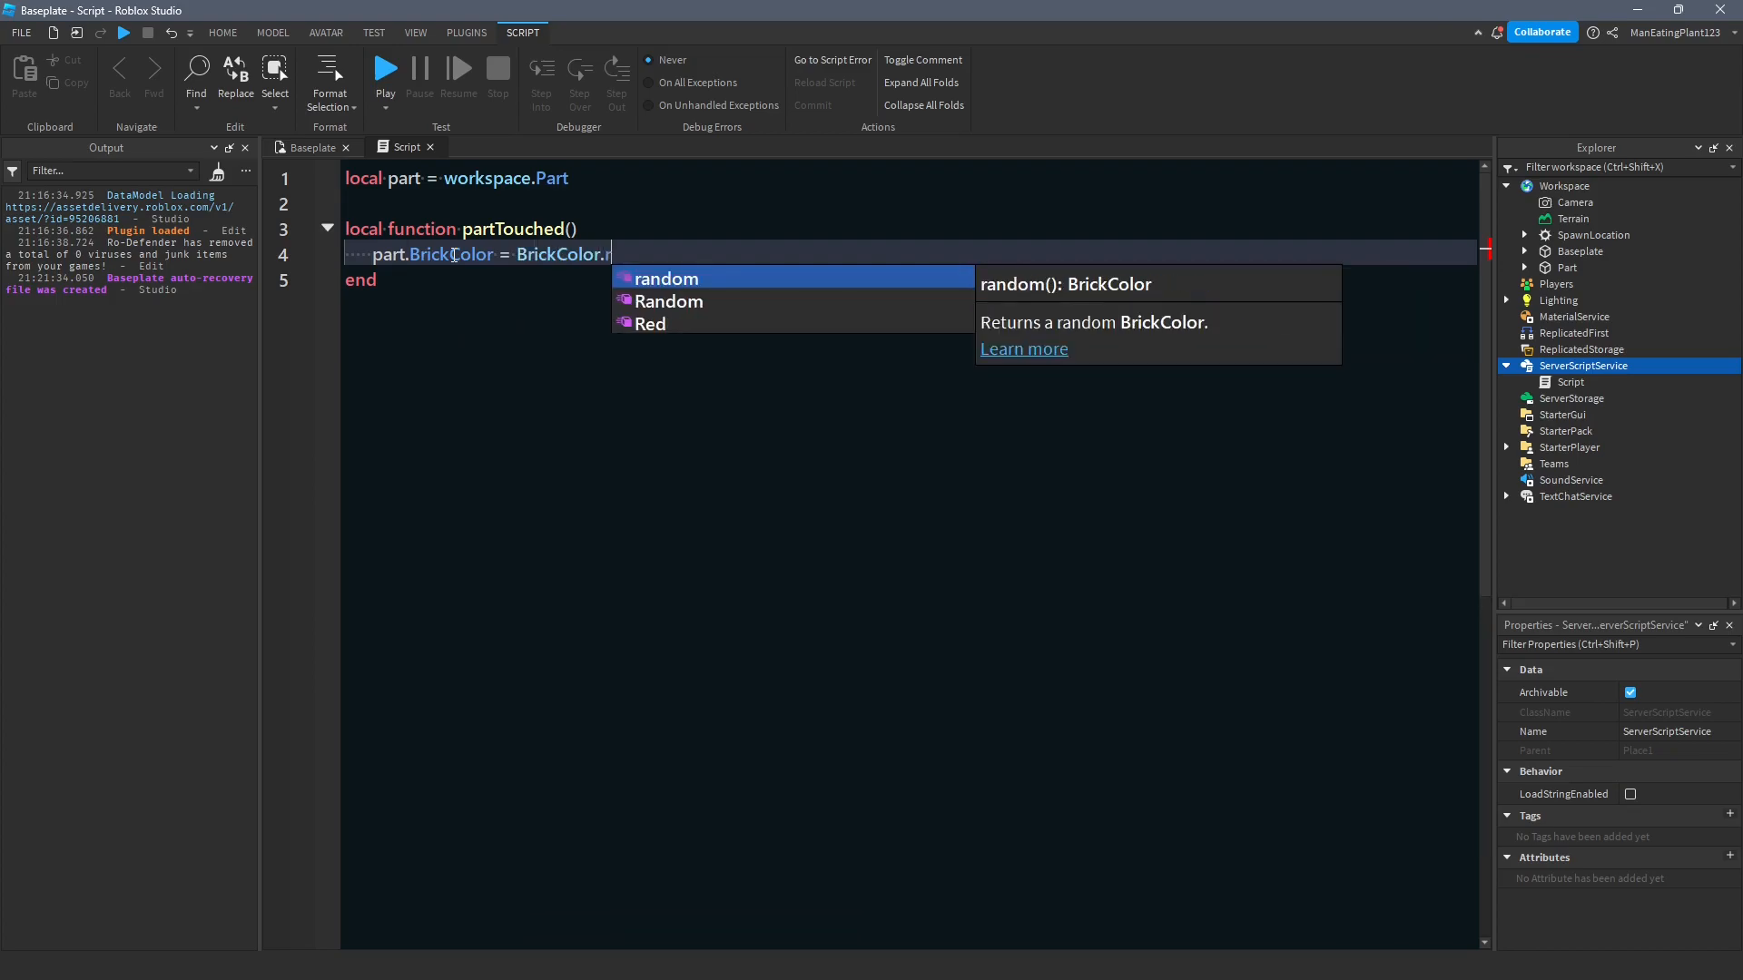
pyautogui.press('Tab')
pyautogui.write('()')
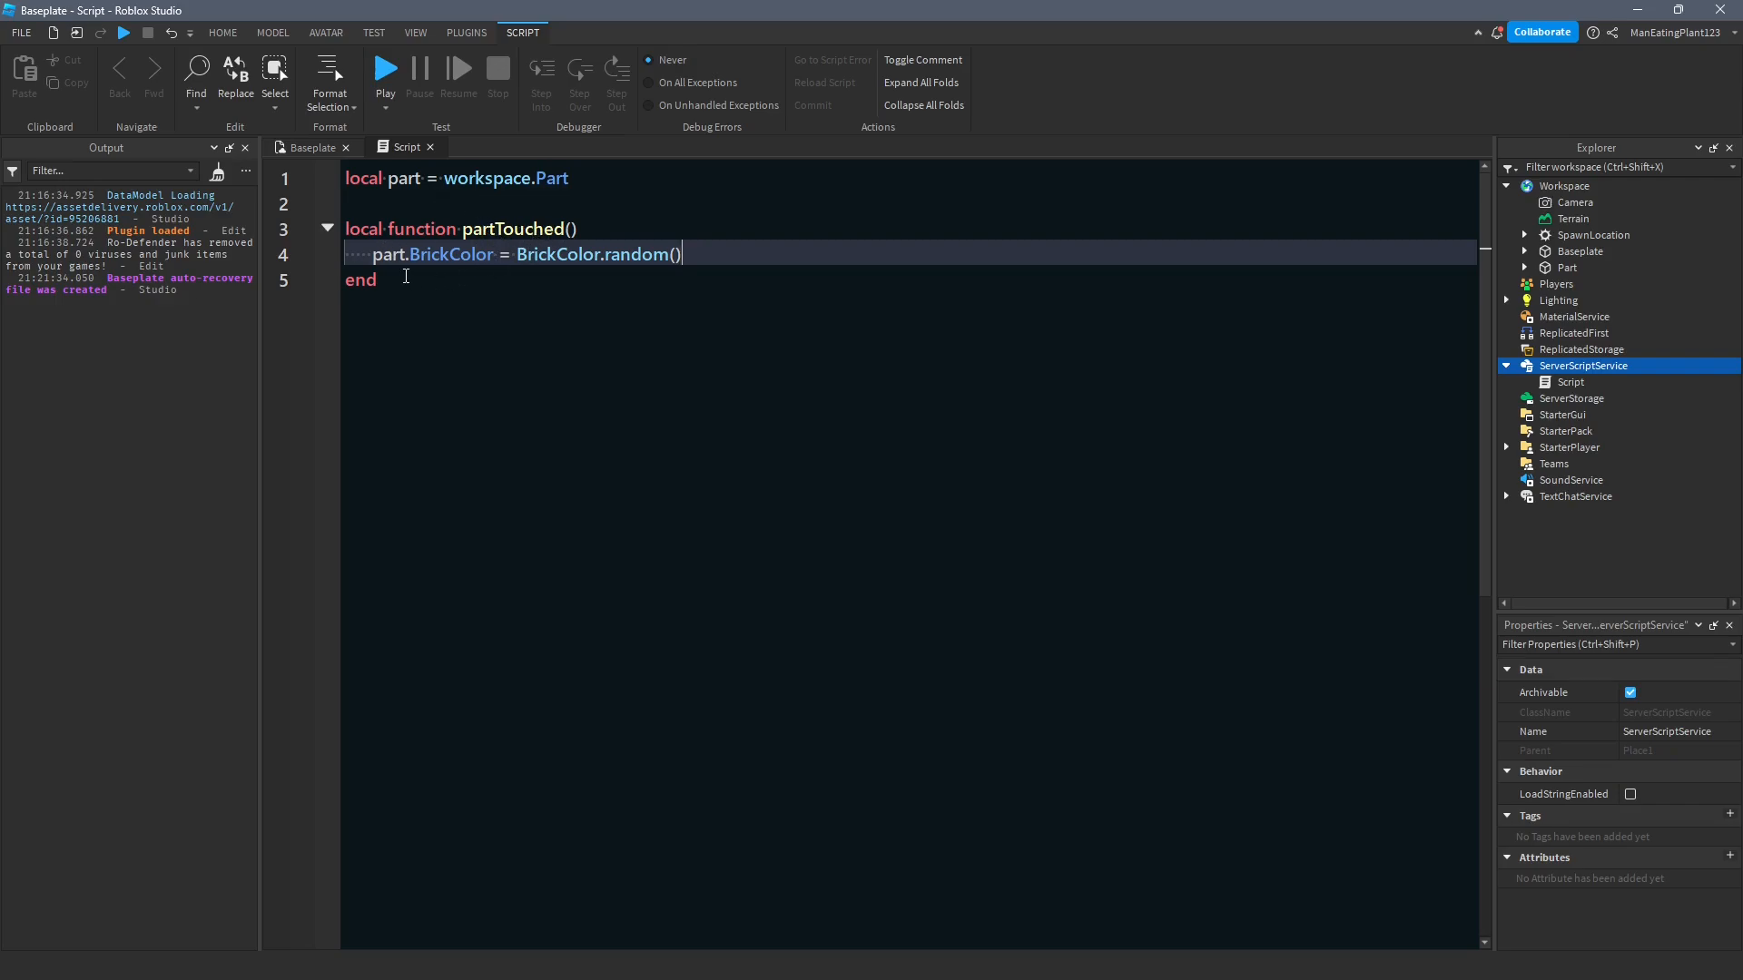
# Below the function, write part.Touched:Connect() with autocomplete.
pyautogui.click(405, 279)
pyautogui.press('Return')
pyautogui.press('Return')
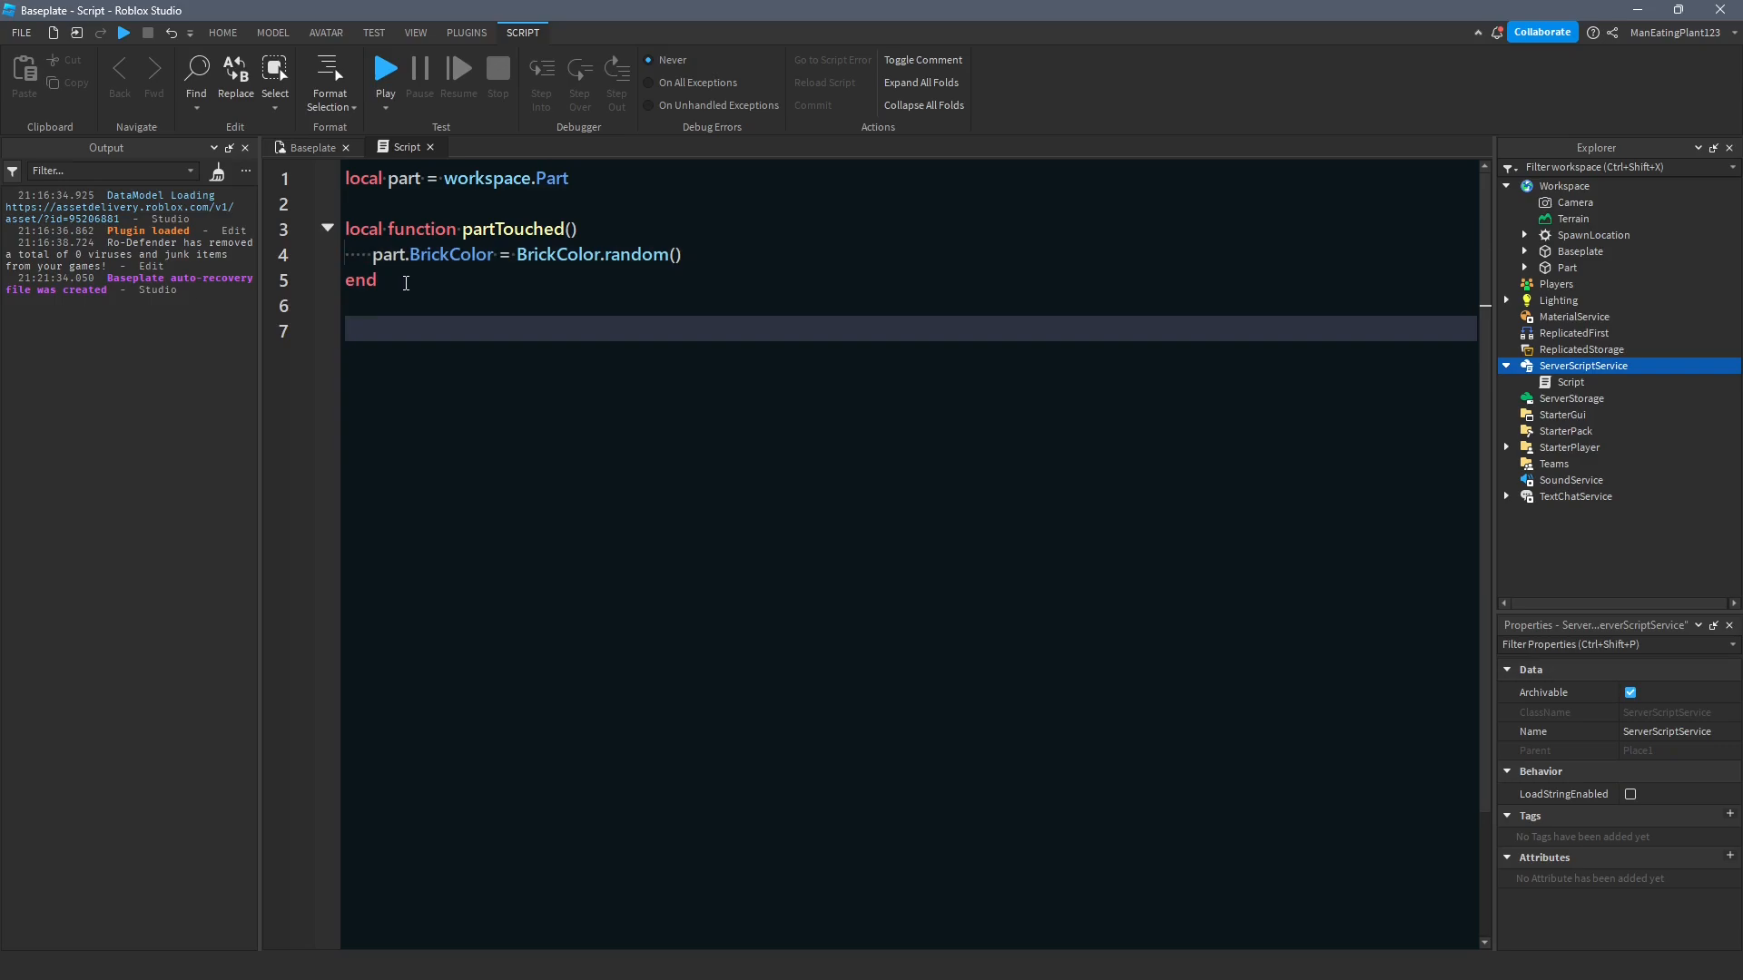
pyautogui.write('part')
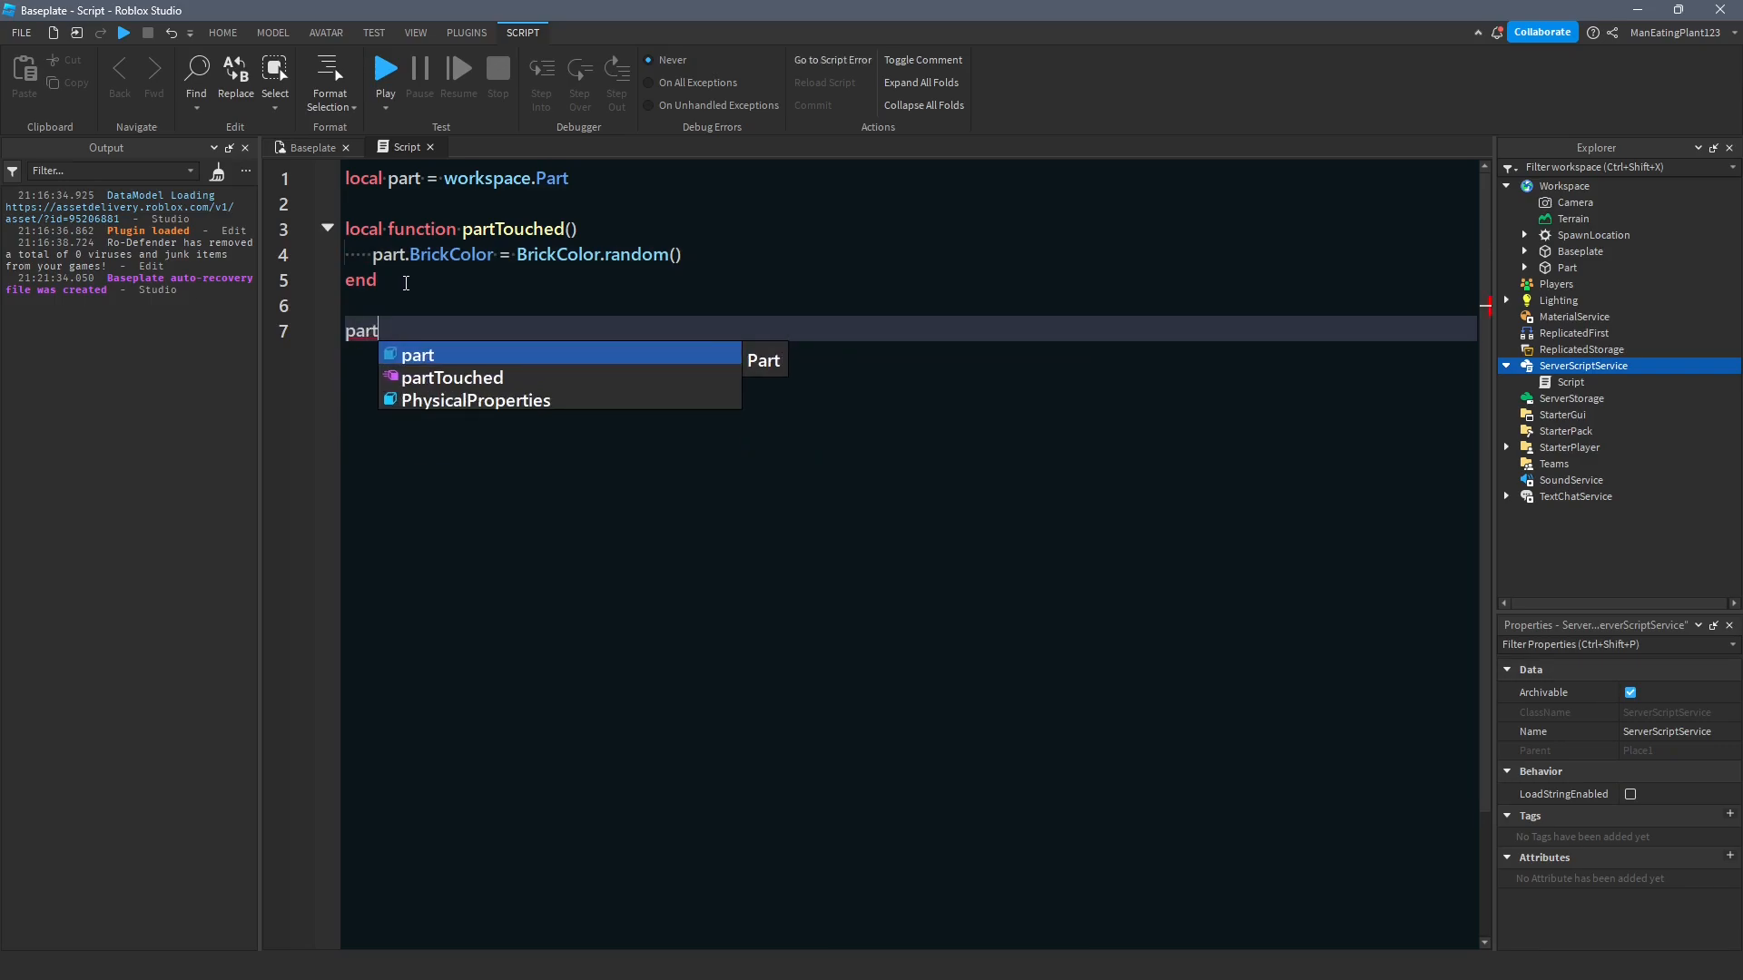
pyautogui.write('.')
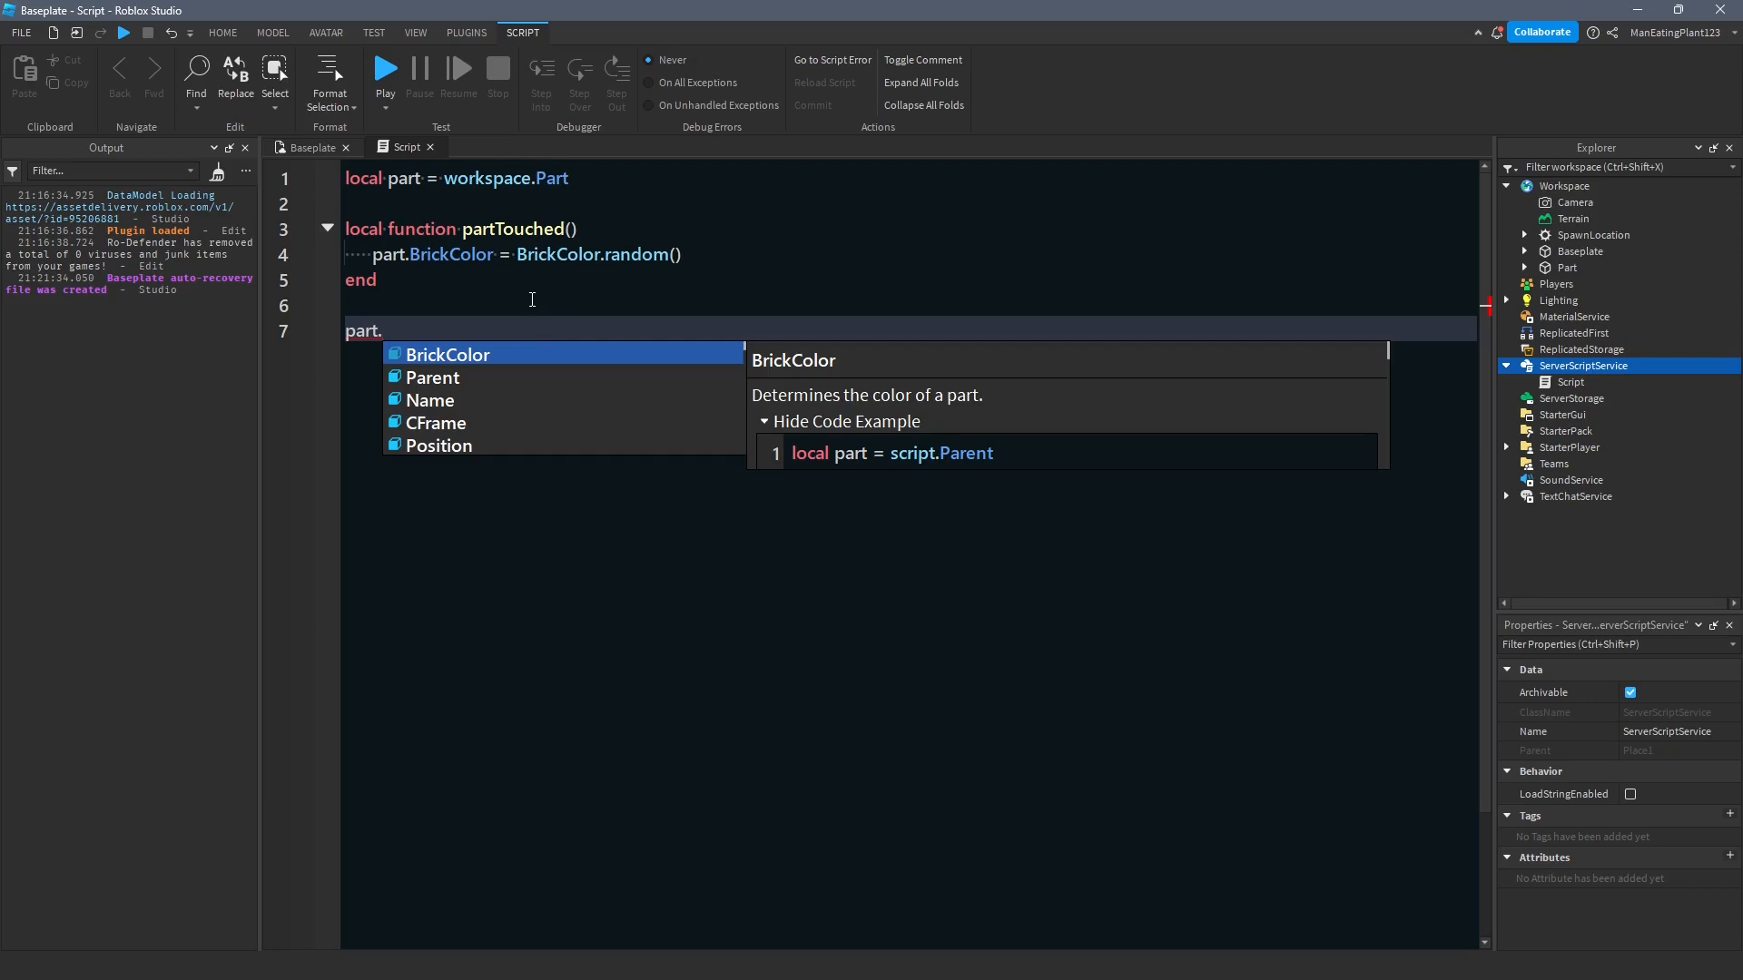
pyautogui.write('Touch')
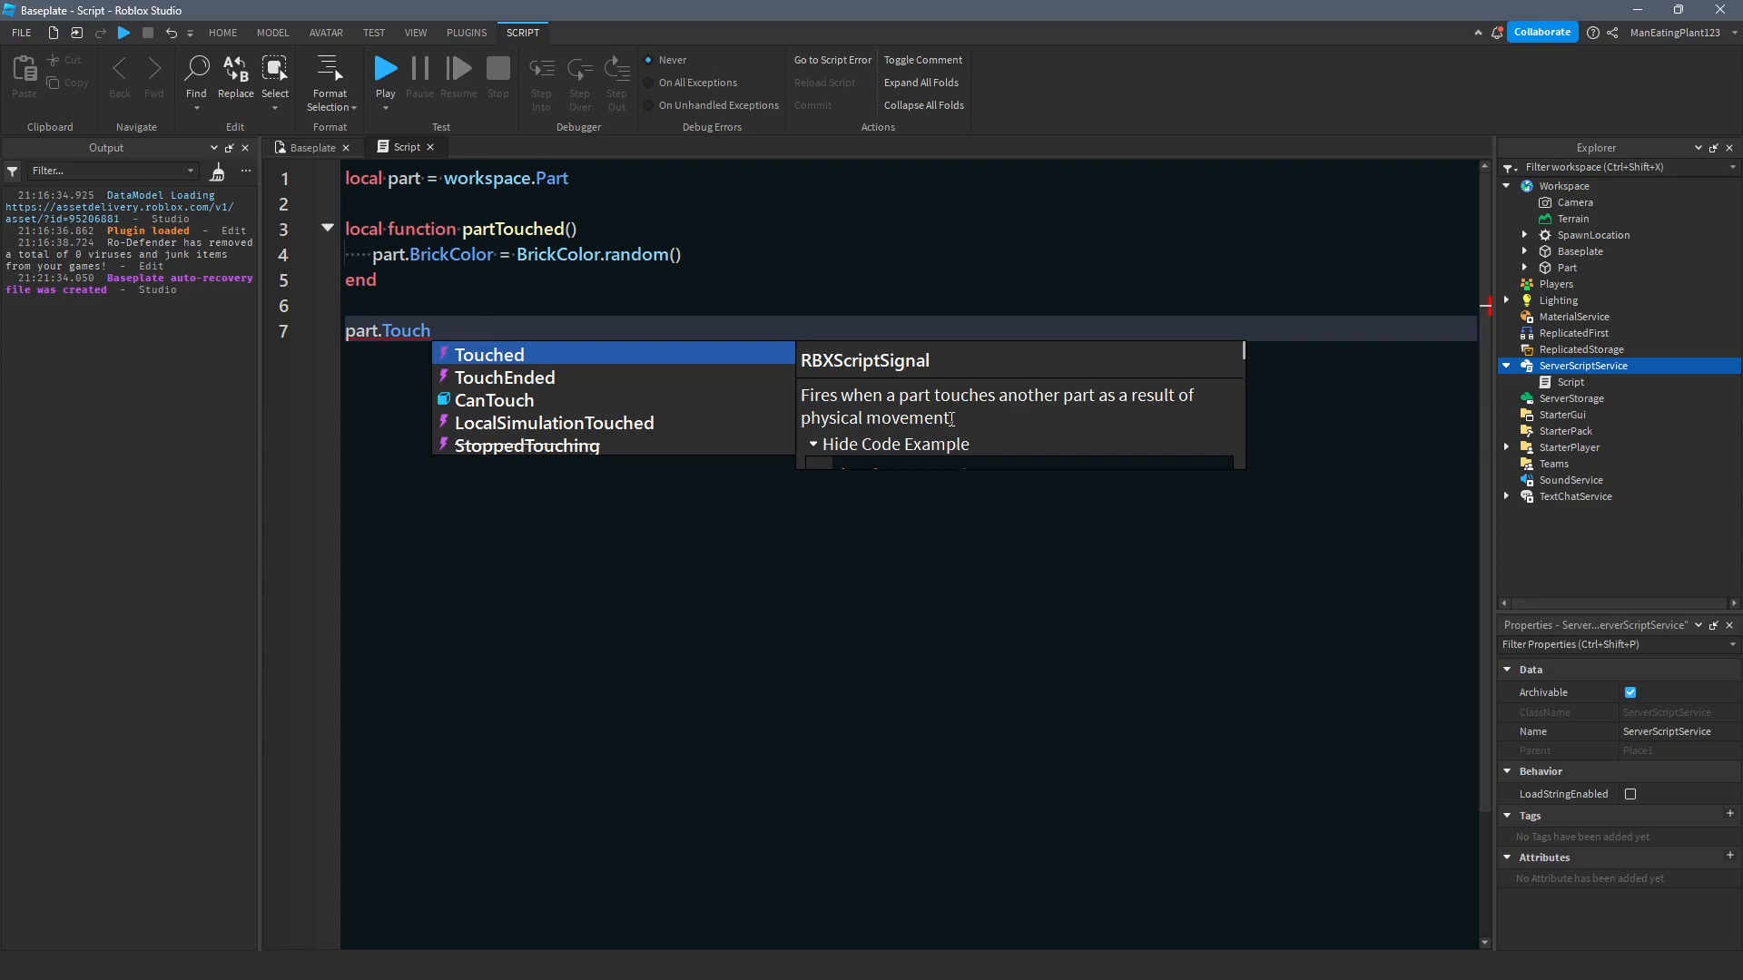
pyautogui.write('ed')
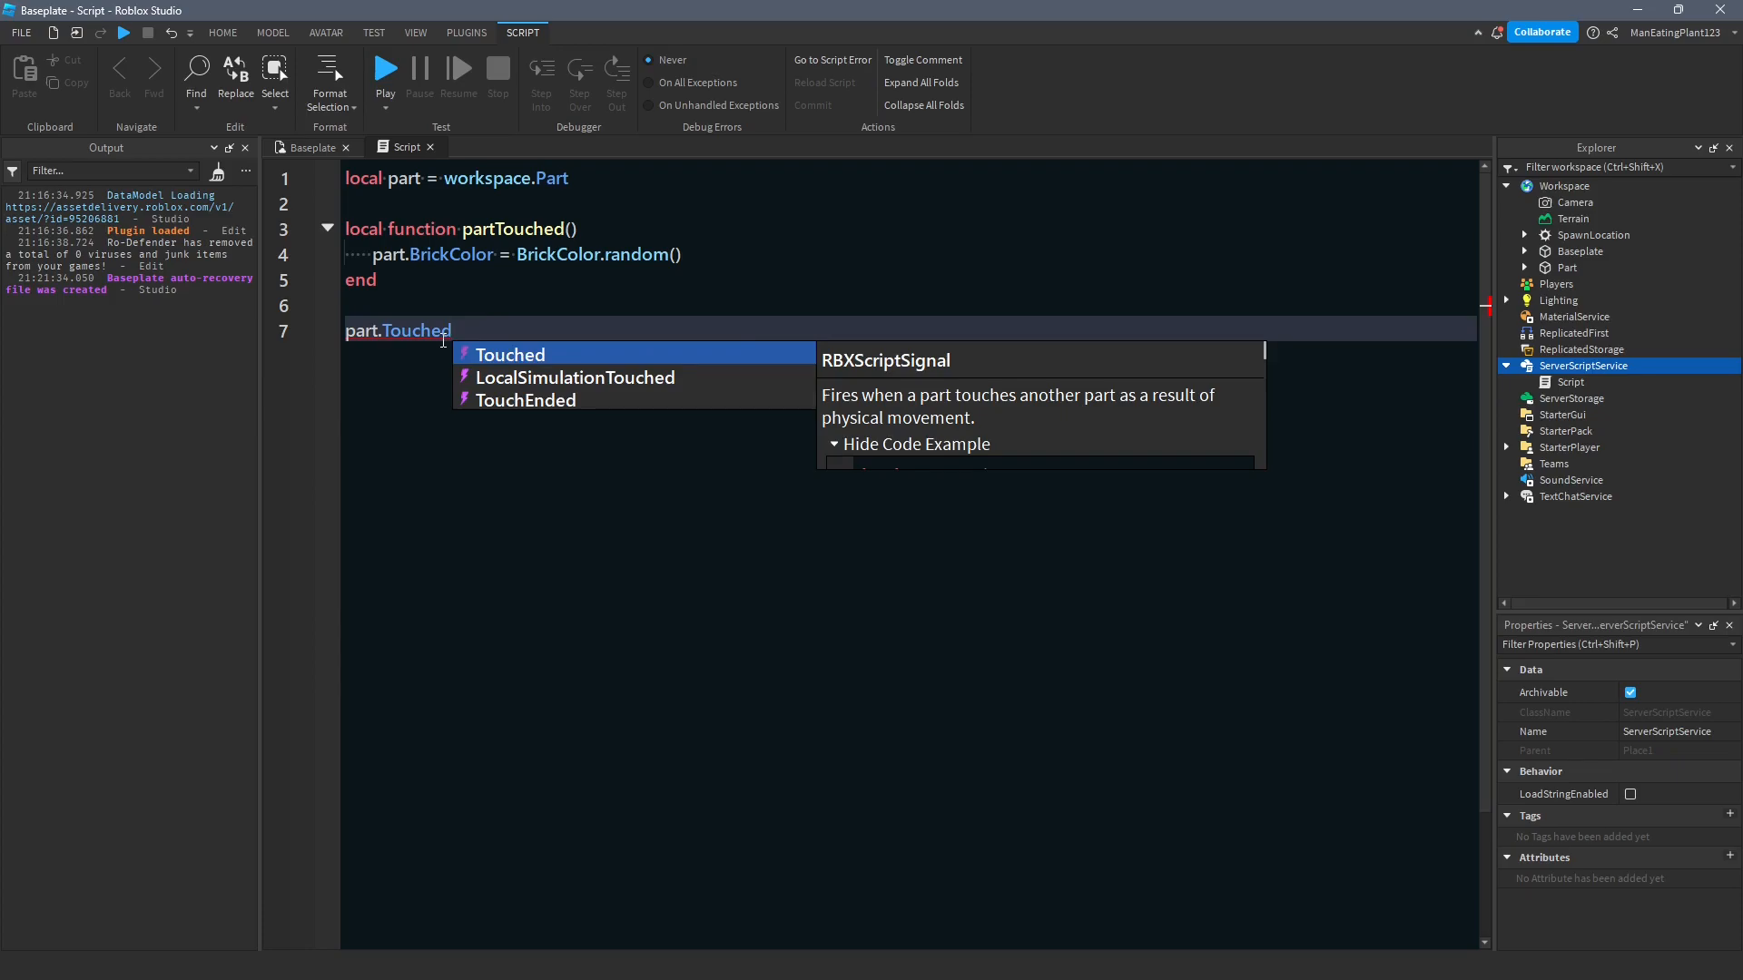
pyautogui.write(':')
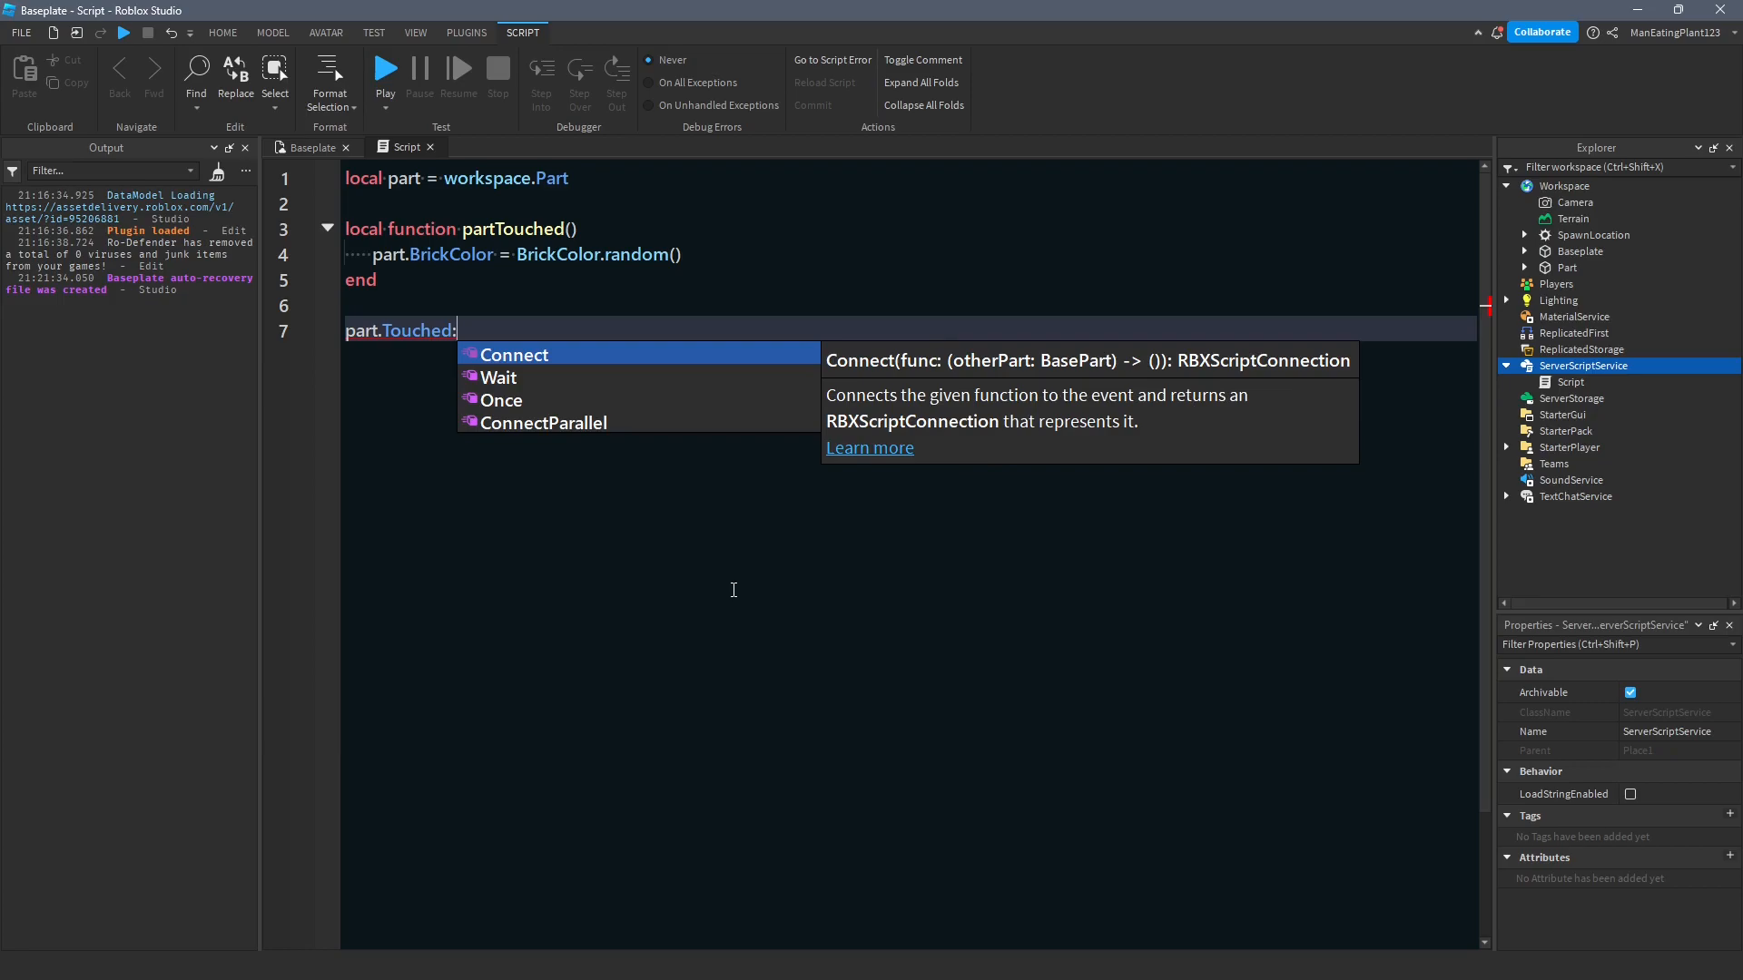
pyautogui.press('Tab')
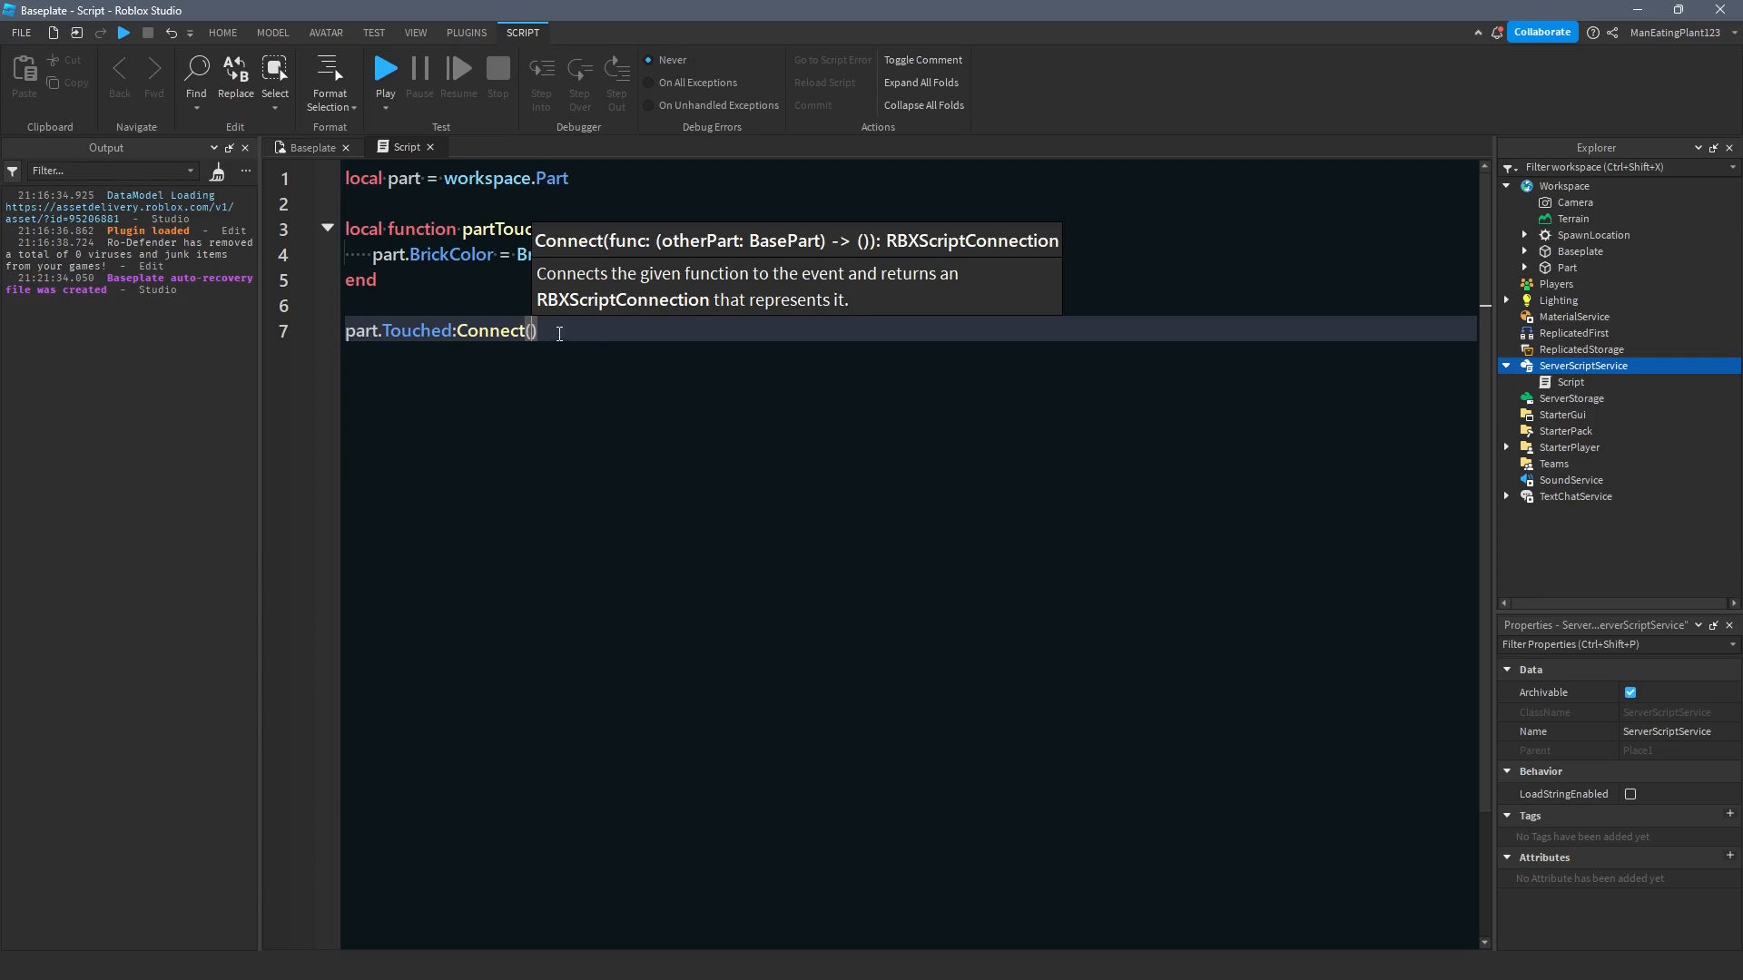
# Pass partTouched into Connect's parentheses as the connected function.
pyautogui.click(558, 332)
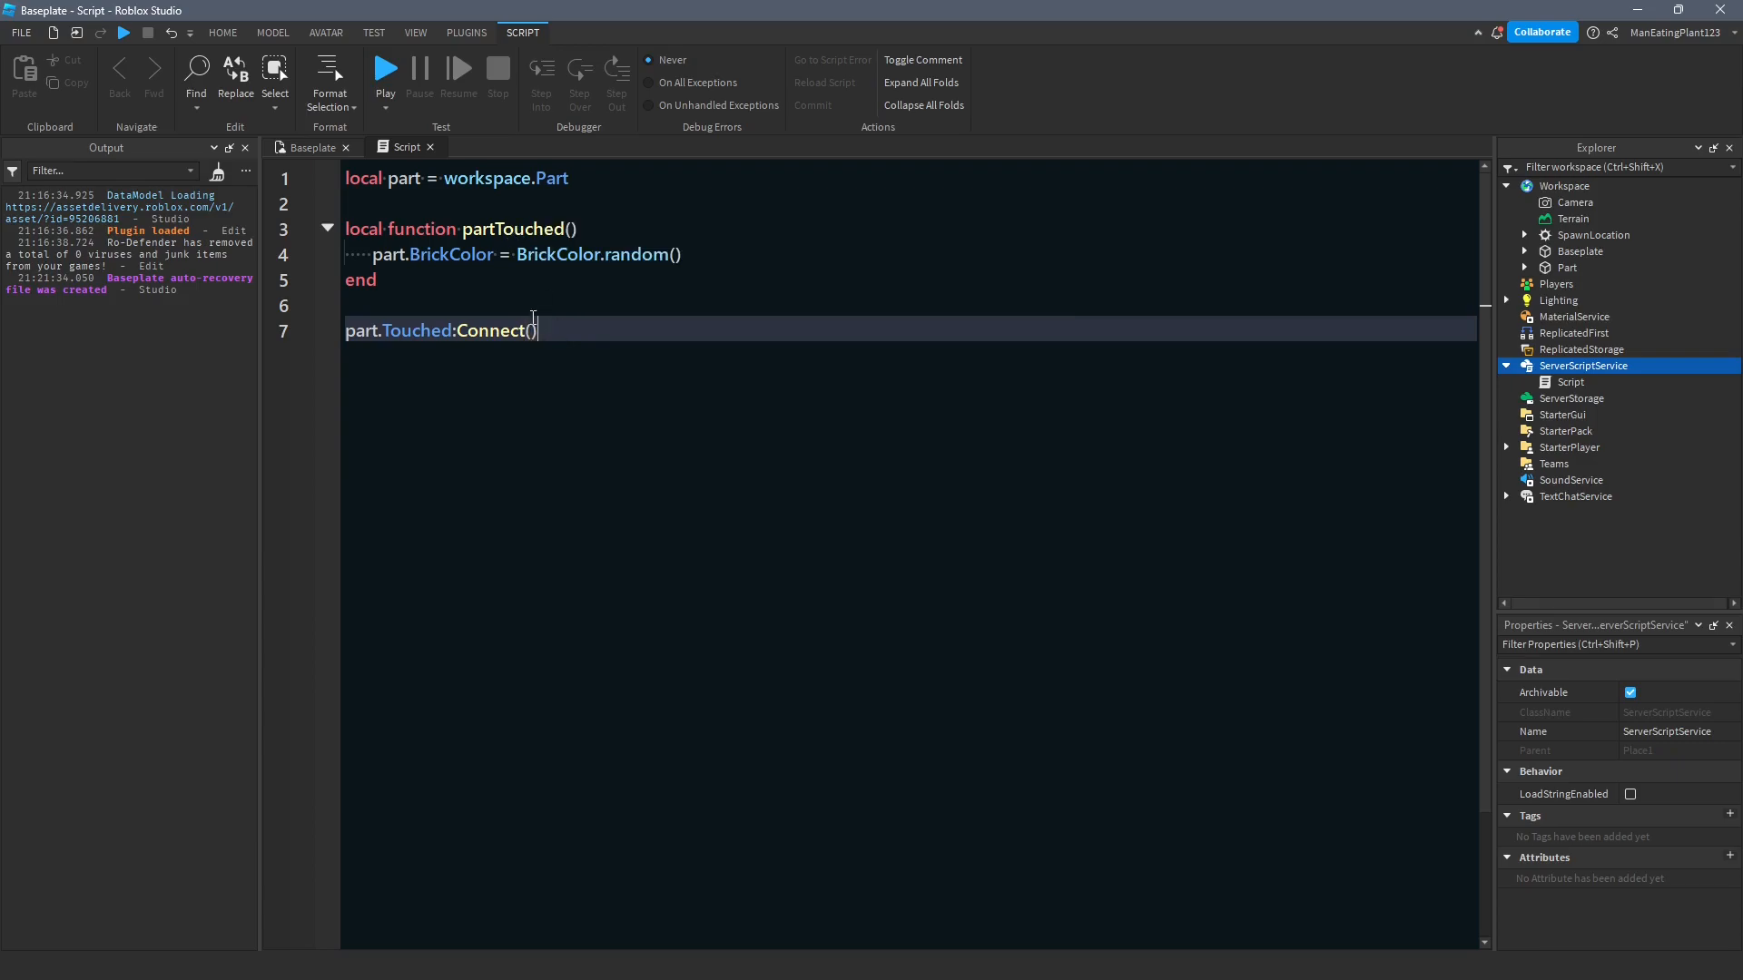
pyautogui.click(532, 331)
pyautogui.write('p')
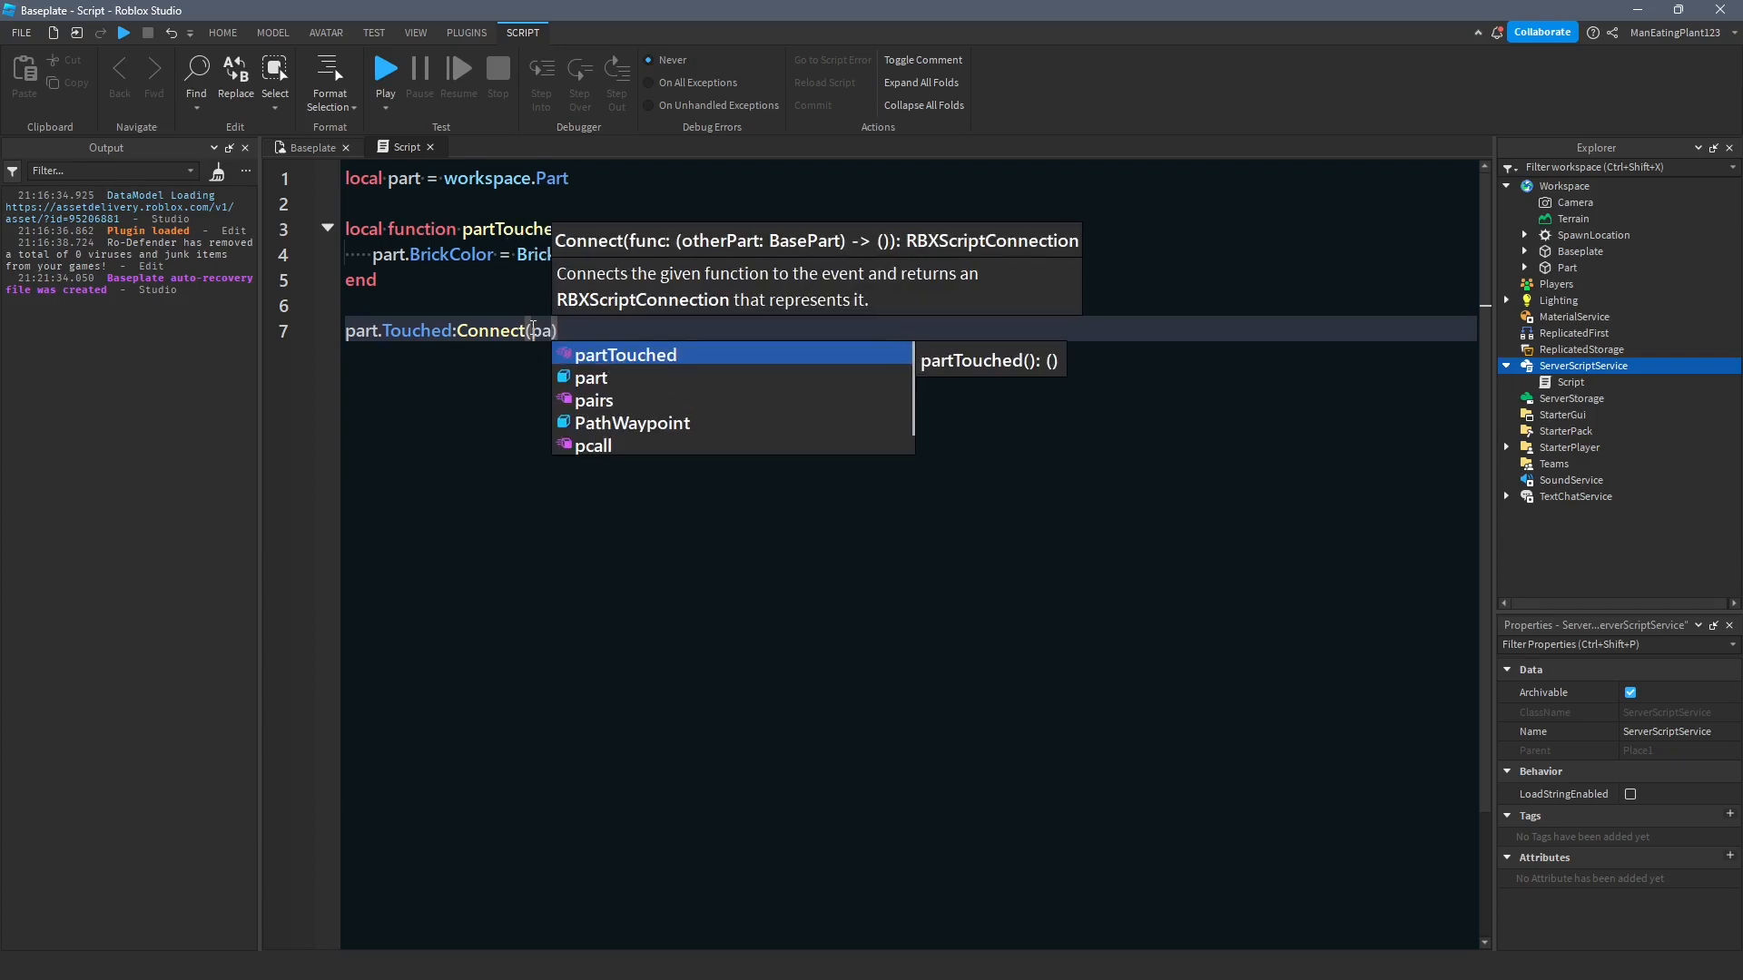
pyautogui.write('a')
pyautogui.press('Tab')
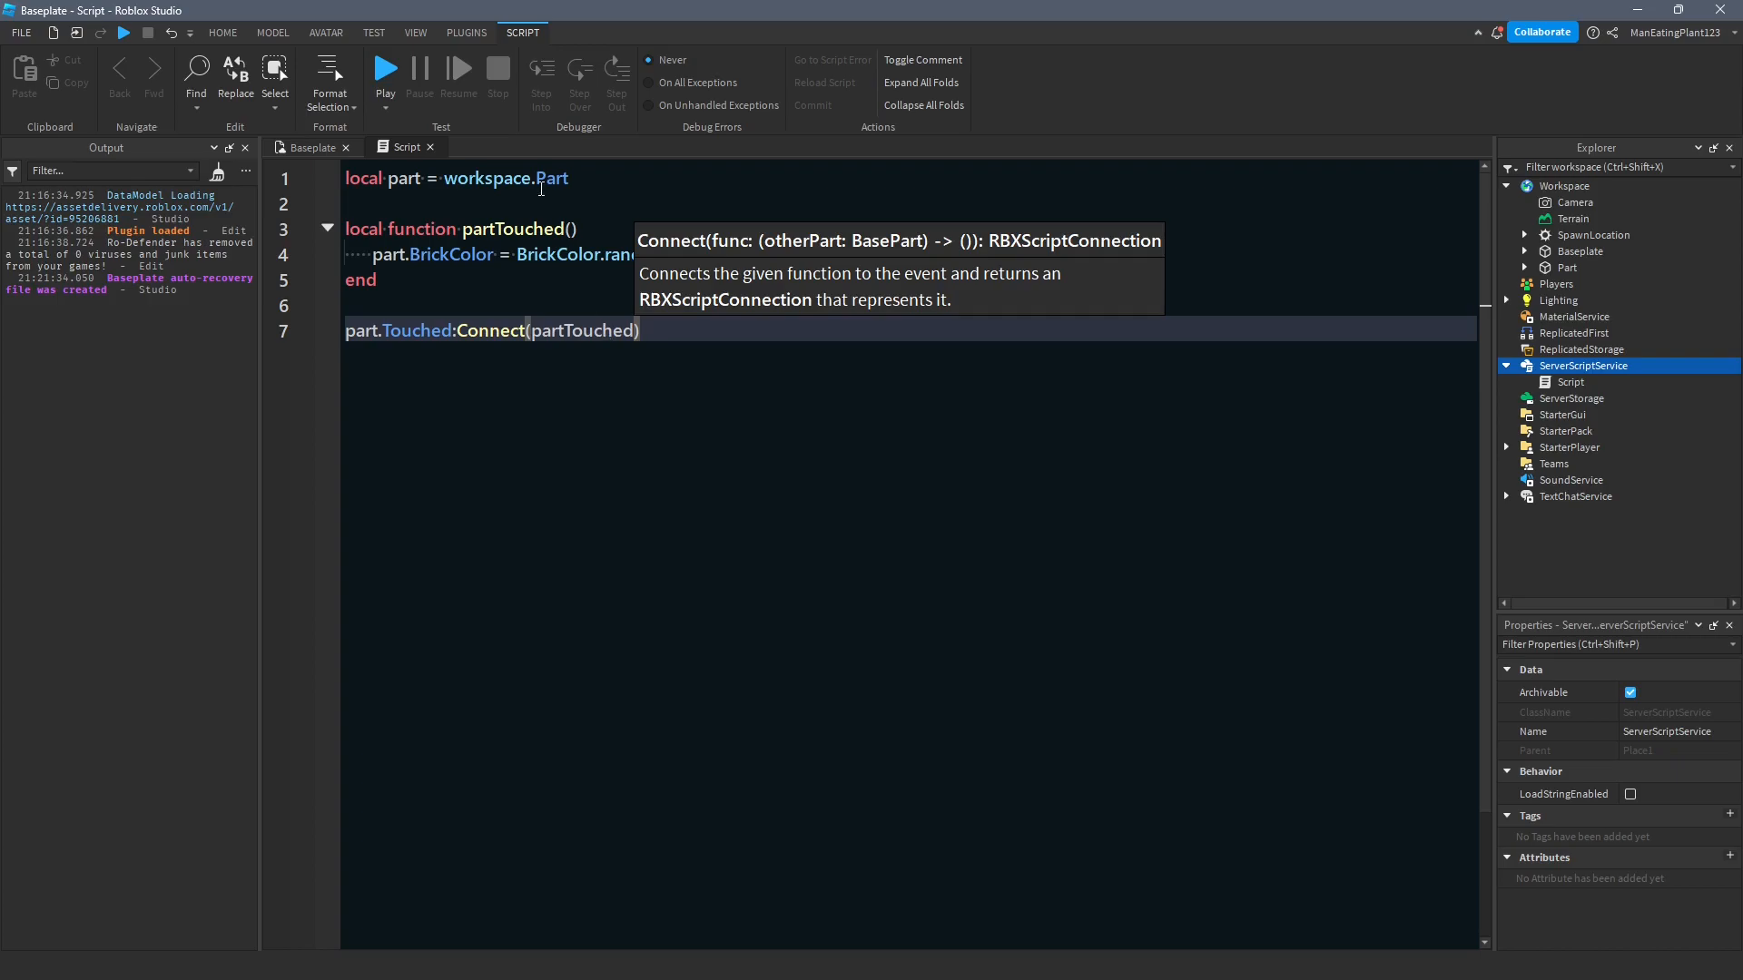
# Return to the 3D scene, select the part and scale it into a tall block.
pyautogui.click(428, 147)
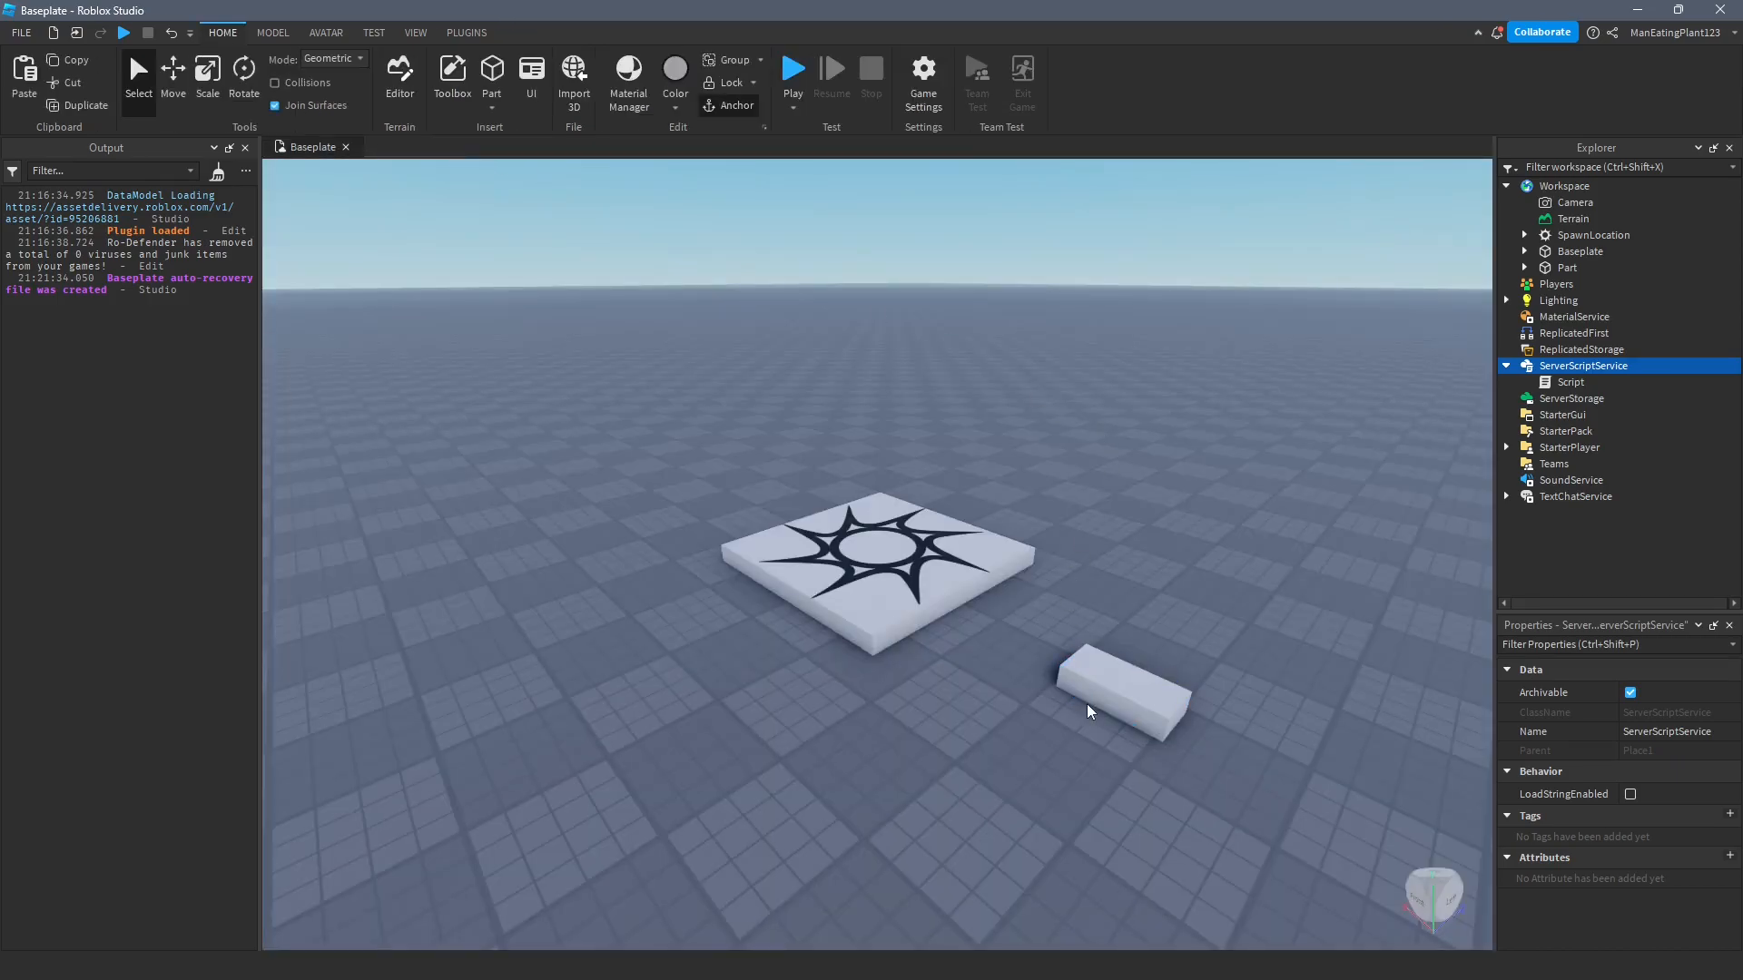
pyautogui.click(1085, 668)
pyautogui.press('f')
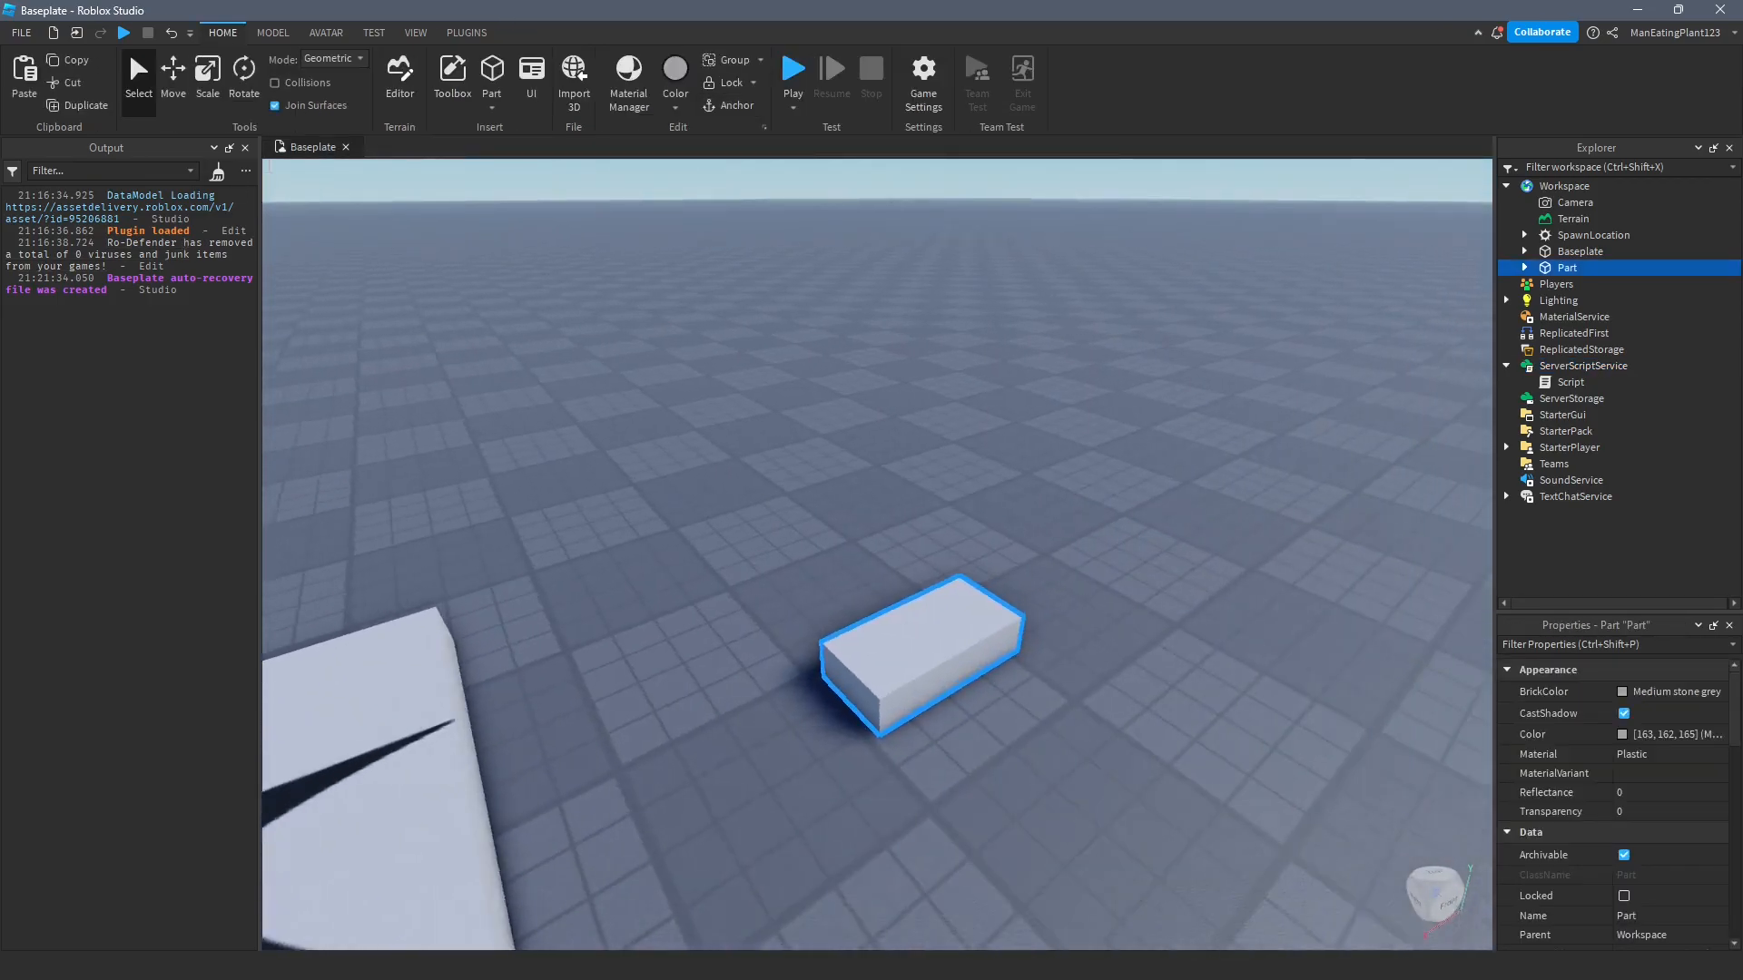
pyautogui.press('a')
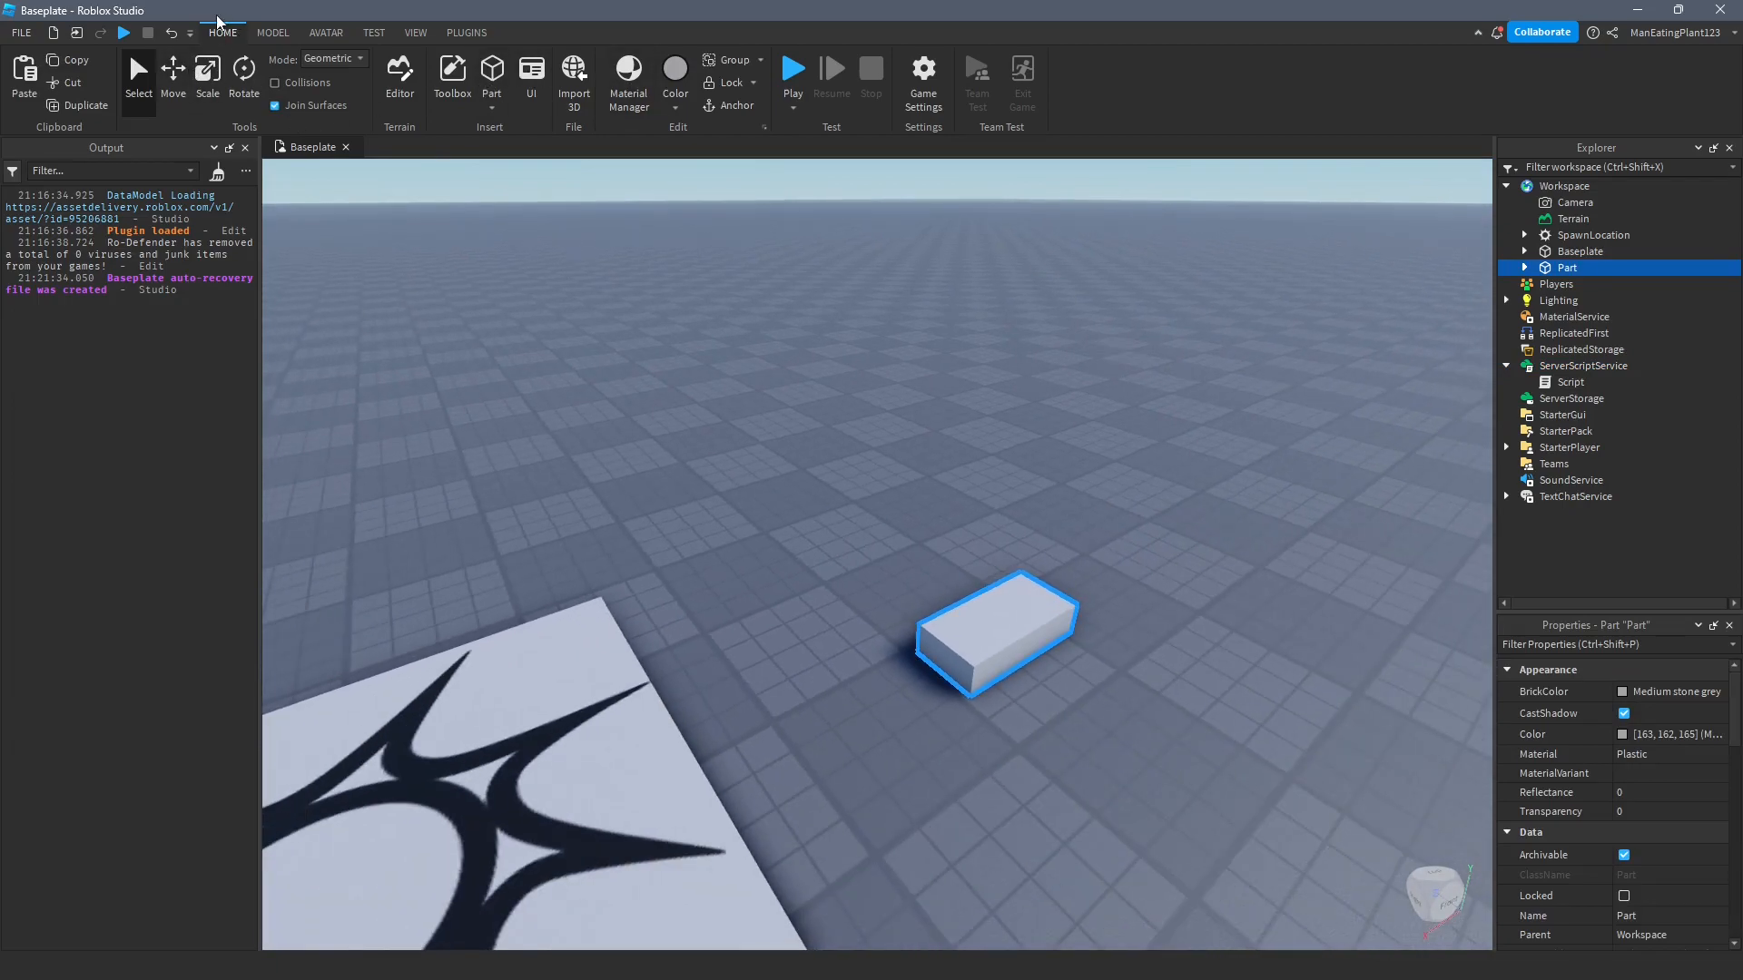
pyautogui.click(207, 77)
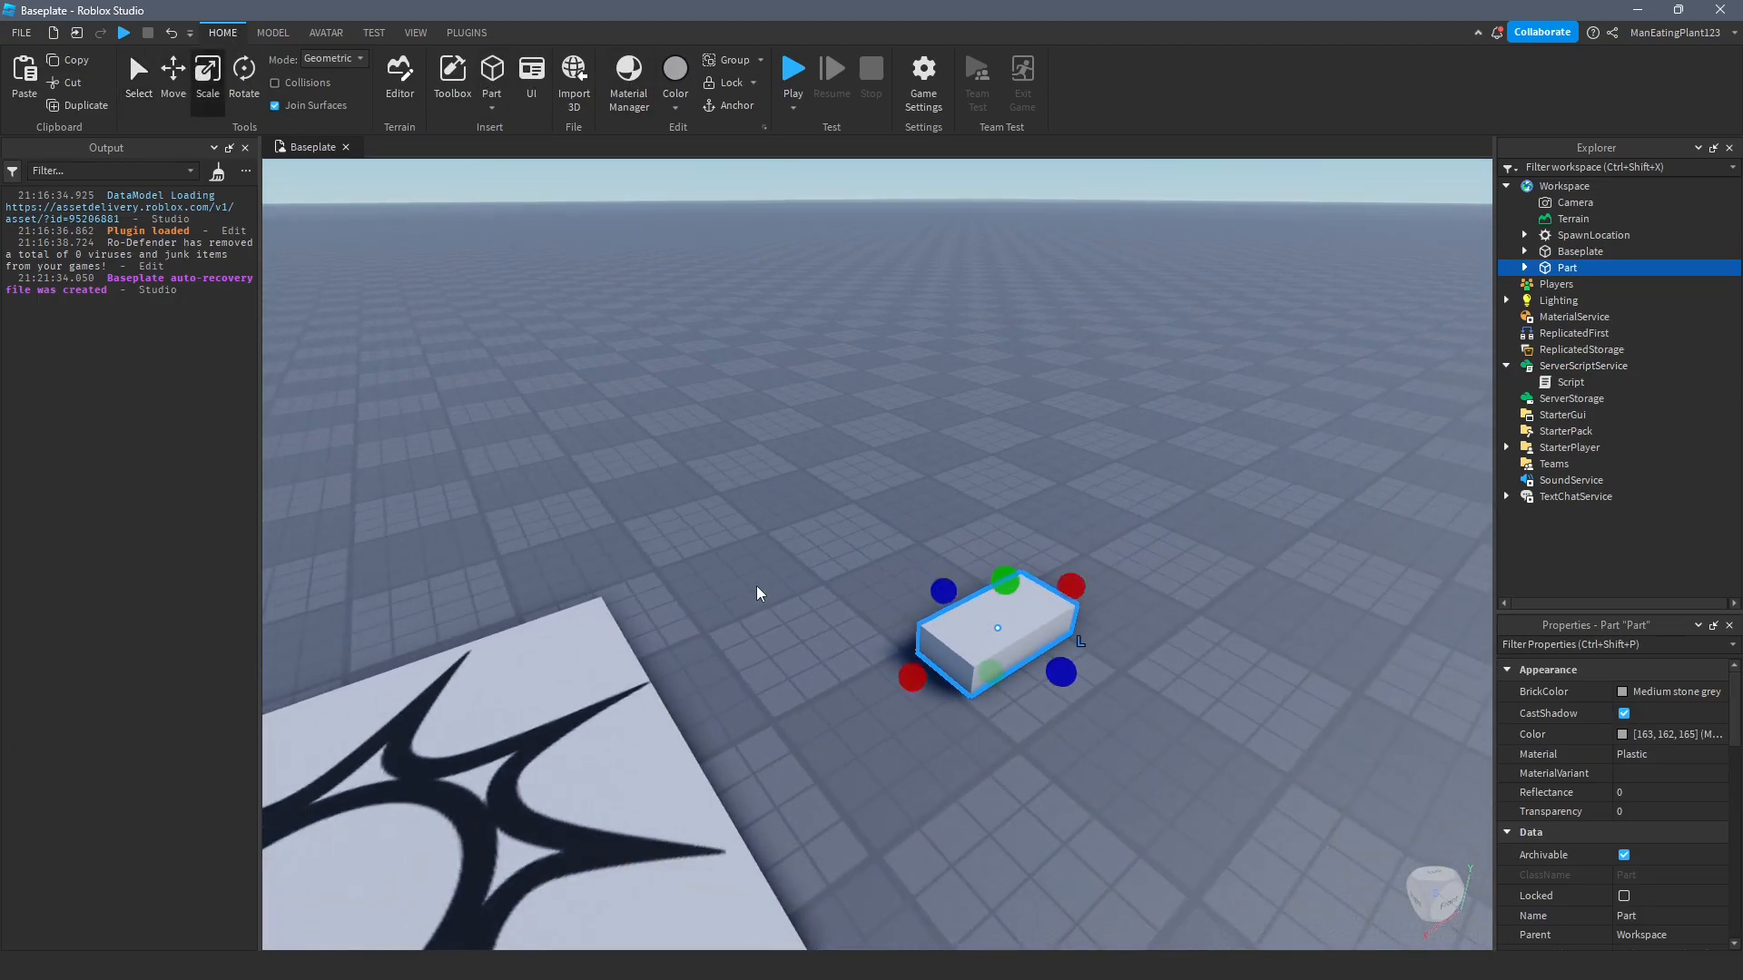
pyautogui.moveTo(860, 596); pyautogui.dragTo(860, 589, button='right')
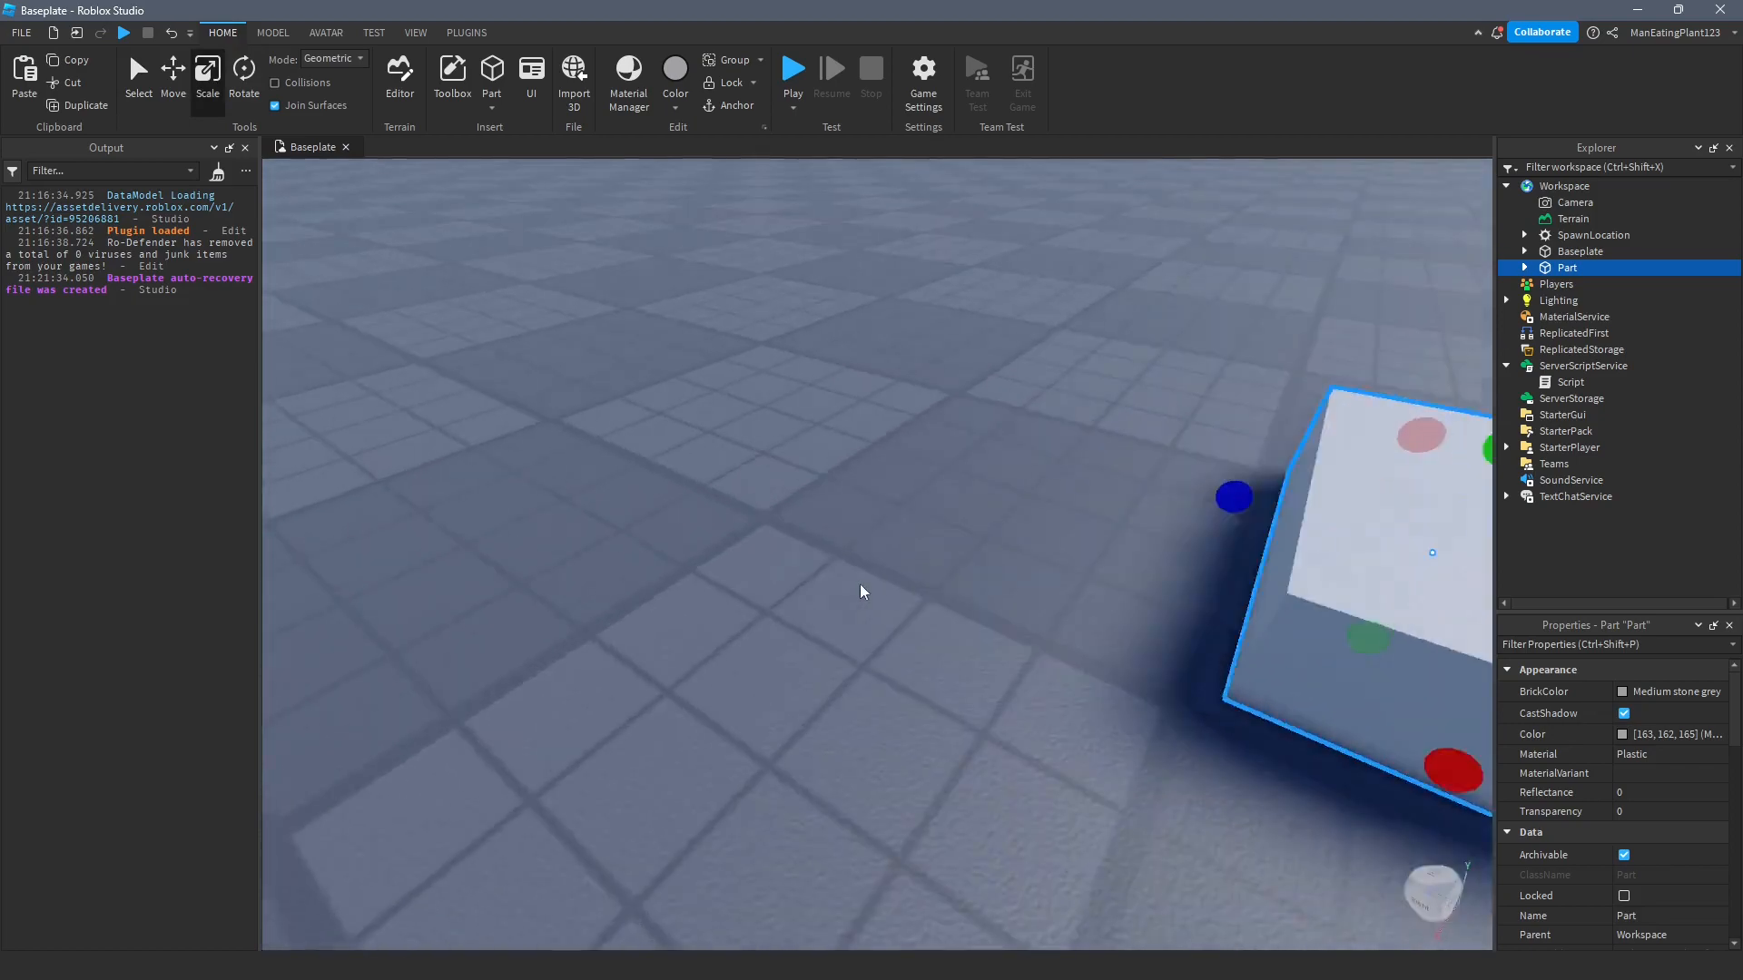
pyautogui.scroll(-2, 977, 483)
pyautogui.press('q')
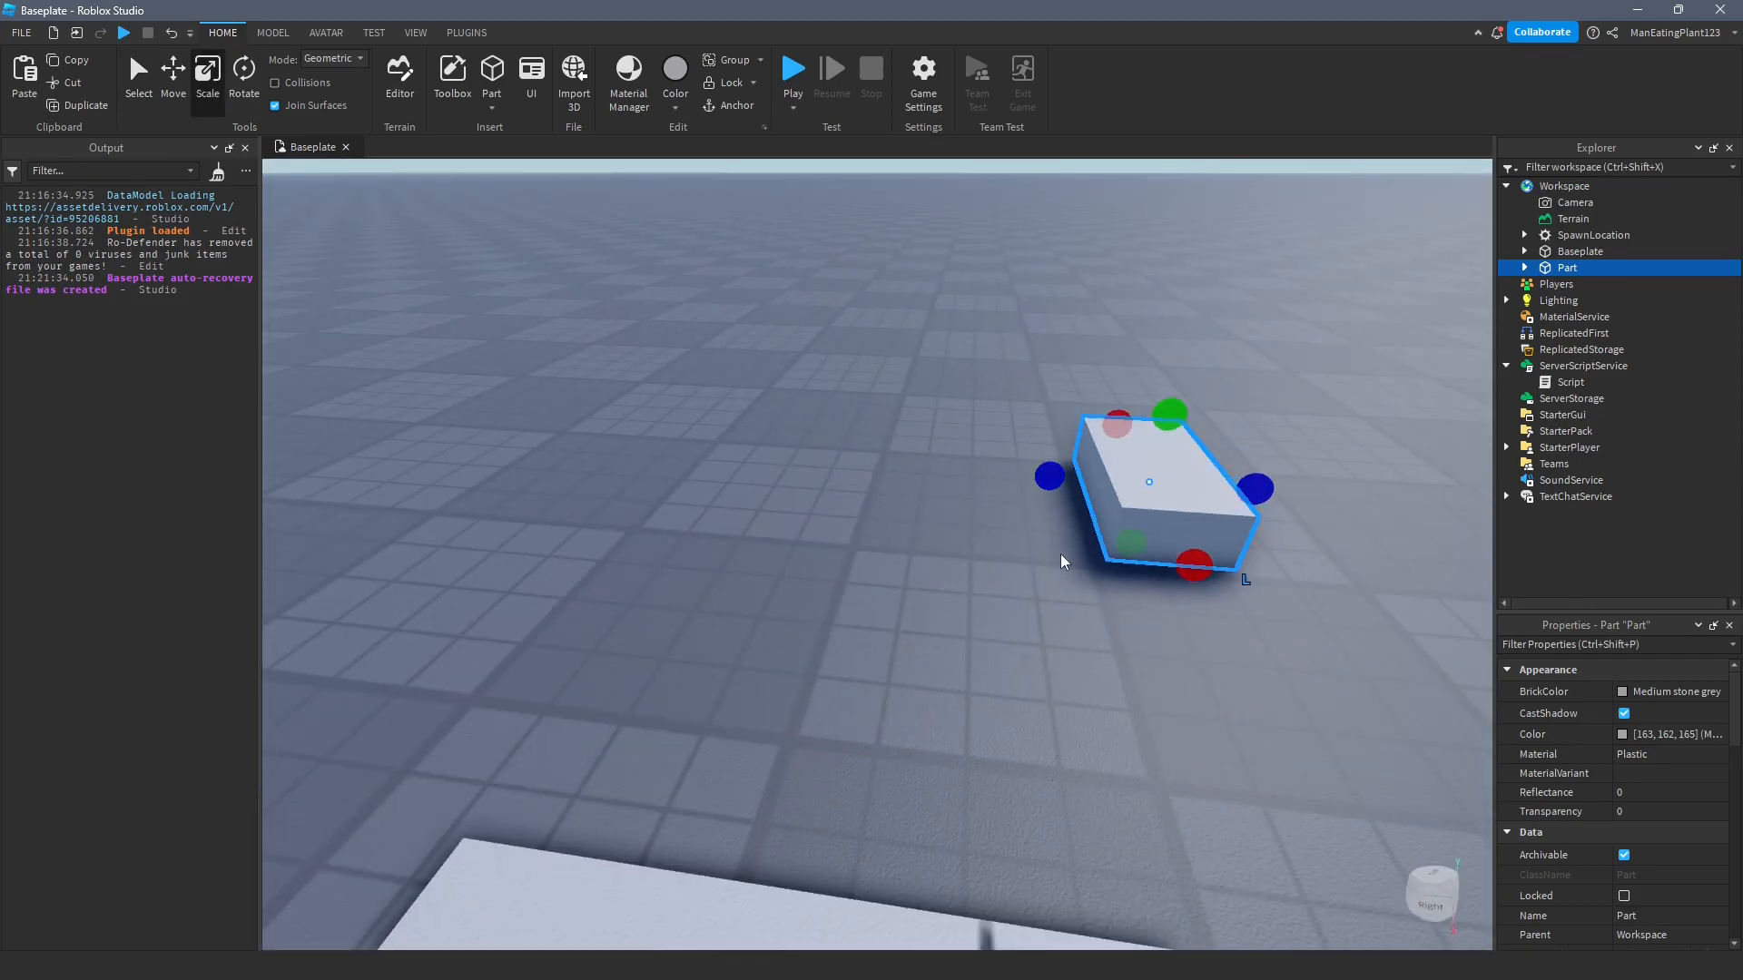
pyautogui.press('f')
pyautogui.scroll(-2, 833, 506)
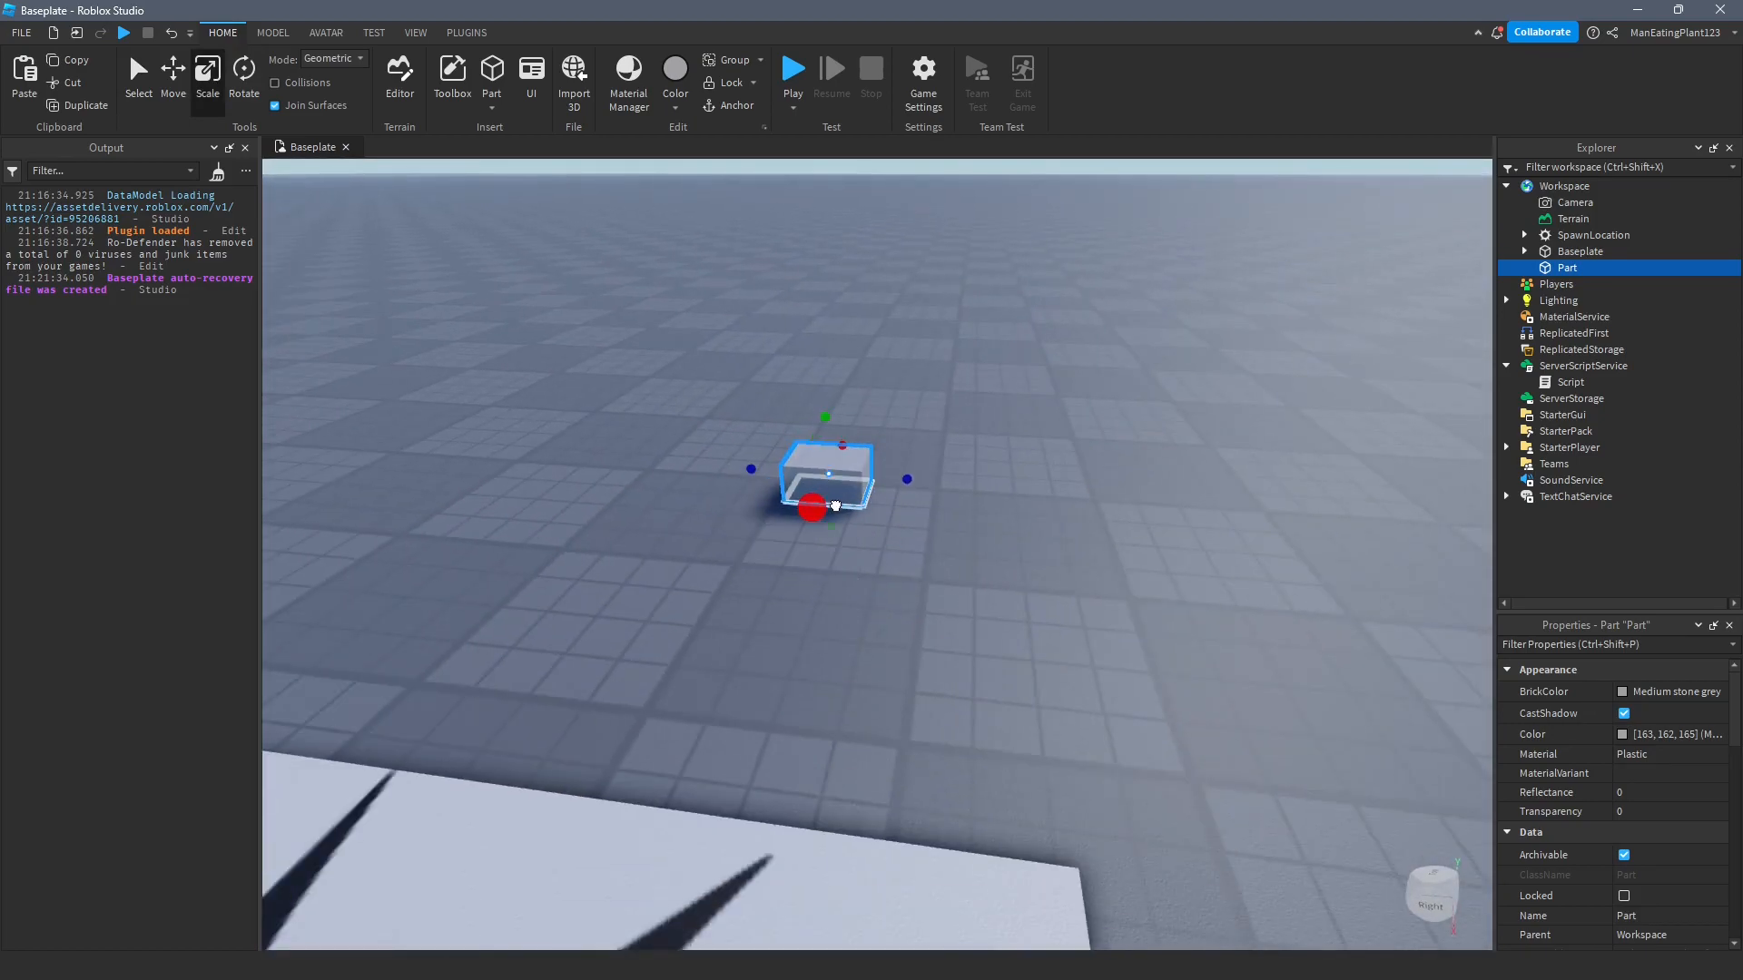
pyautogui.moveTo(833, 505)
pyautogui.mouseDown()
pyautogui.moveTo(852, 528)
pyautogui.moveTo(846, 423)
pyautogui.mouseUp()
pyautogui.scroll(2, 851, 529)
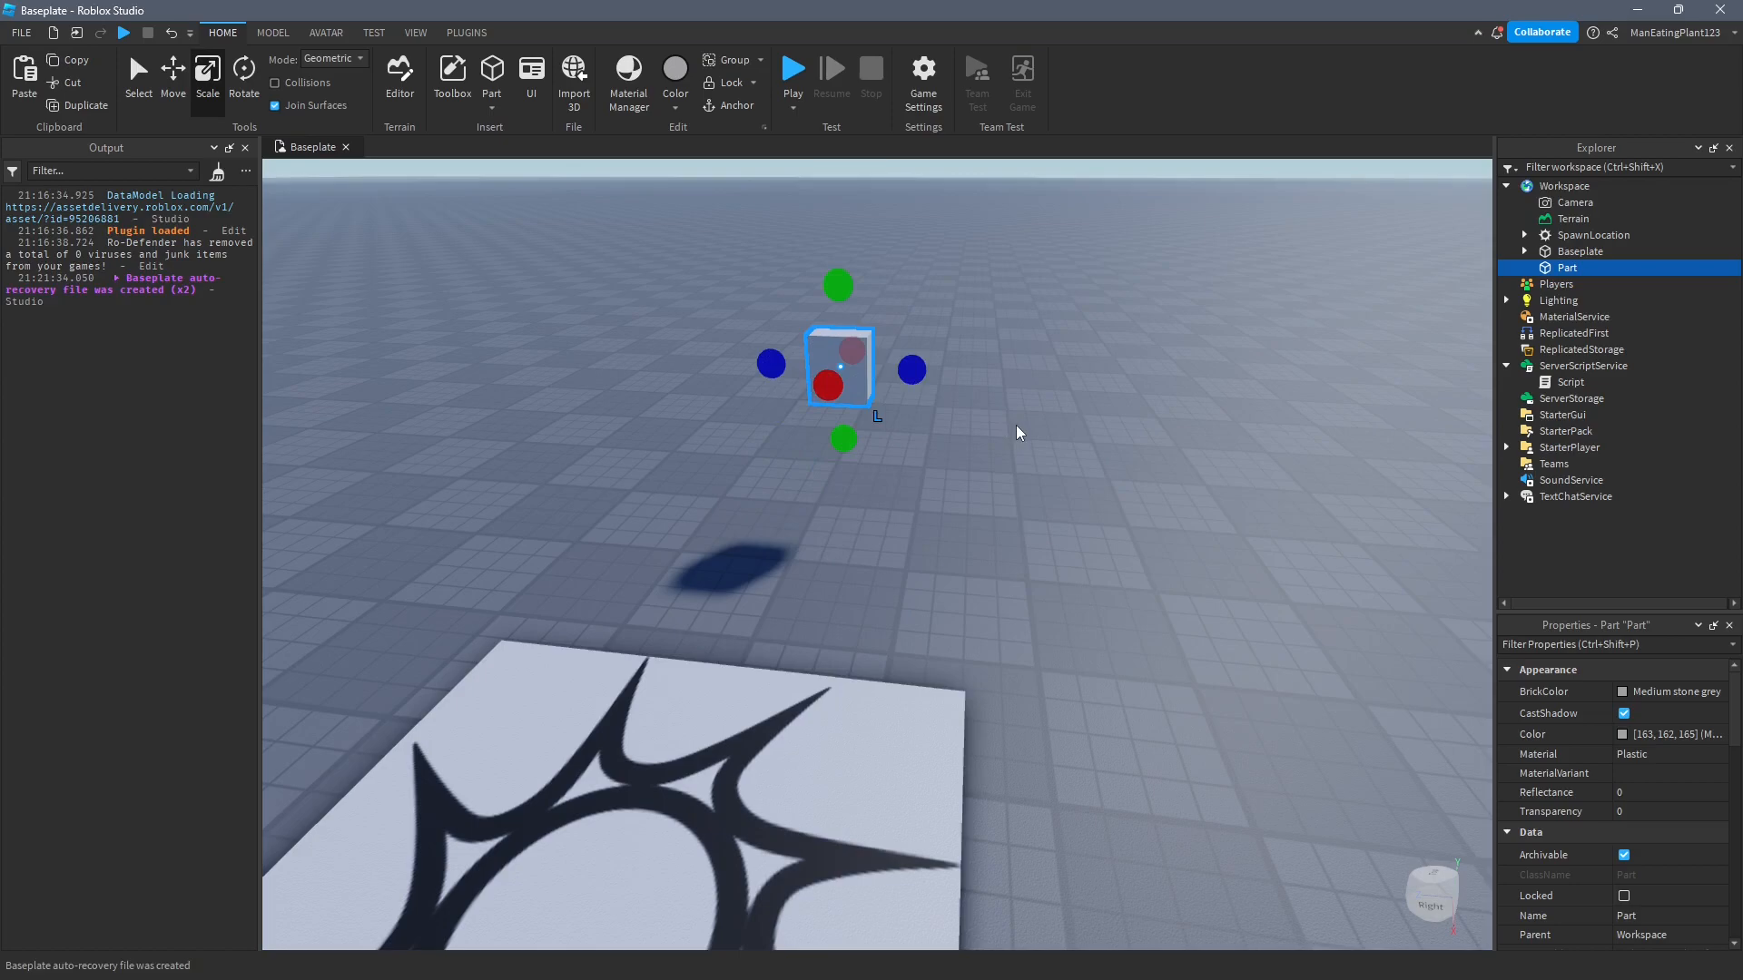
pyautogui.scroll(-5, 1621, 817)
pyautogui.scroll(-5, 1620, 844)
pyautogui.scroll(-3, 1629, 872)
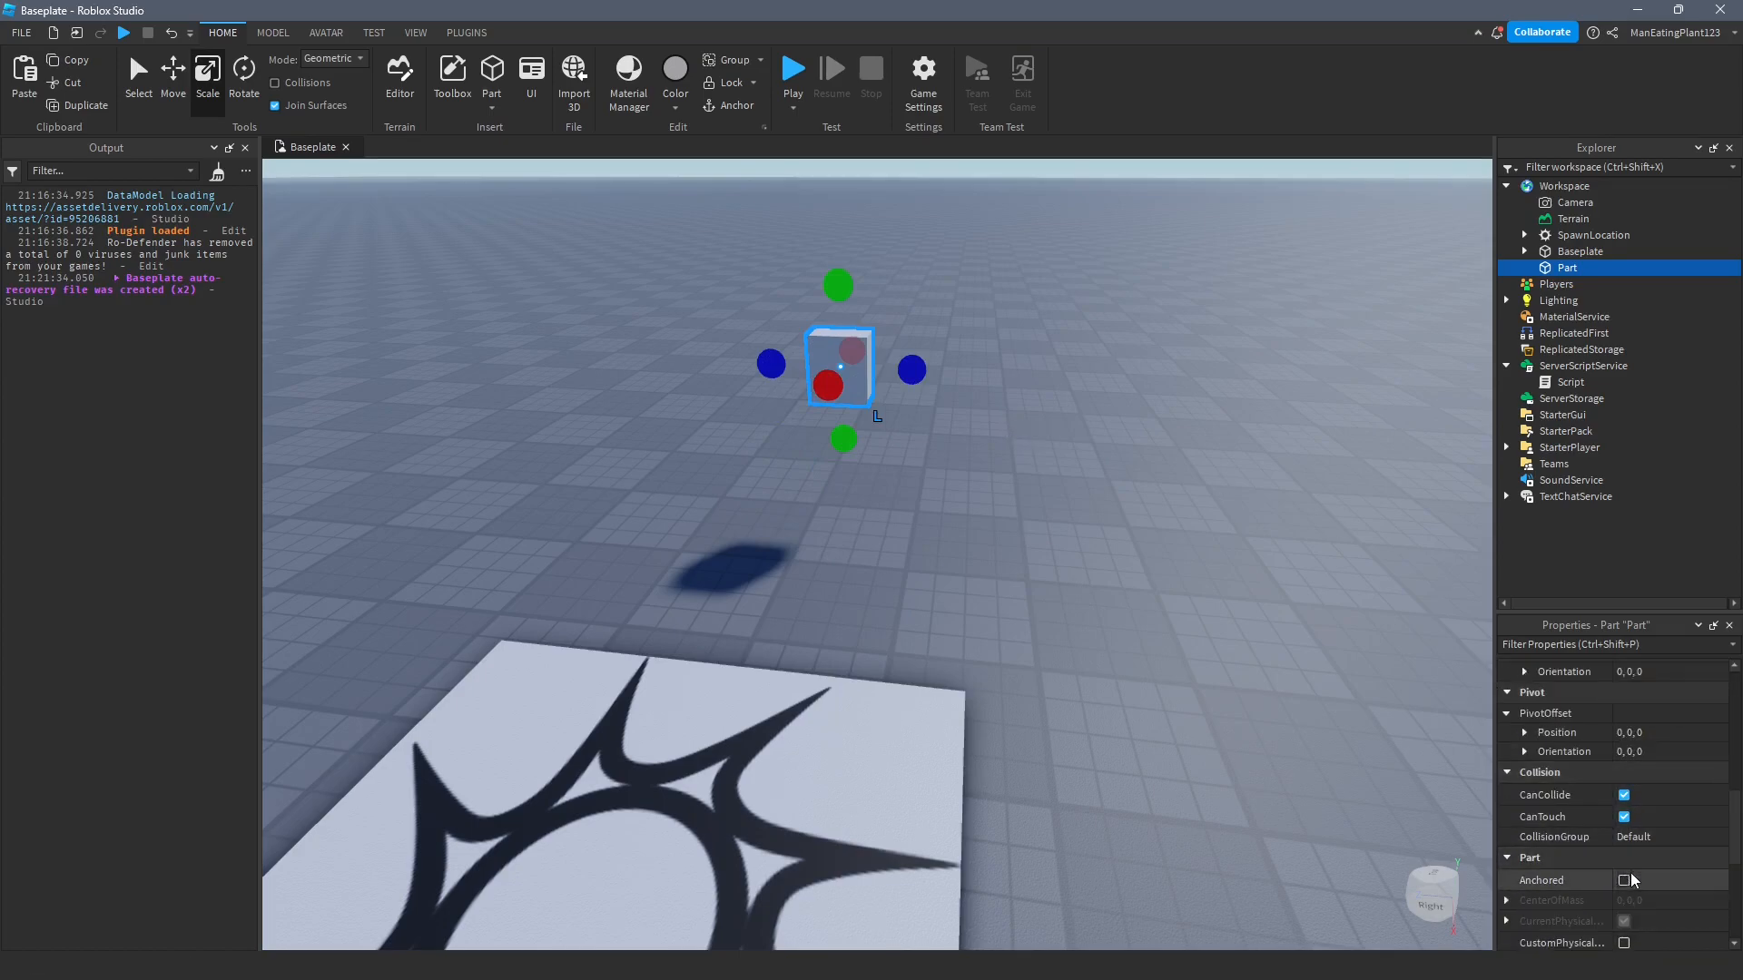
# Anchor the part in Properties so it stays in place, then deselect it.
pyautogui.click(1624, 879)
pyautogui.click(1152, 621)
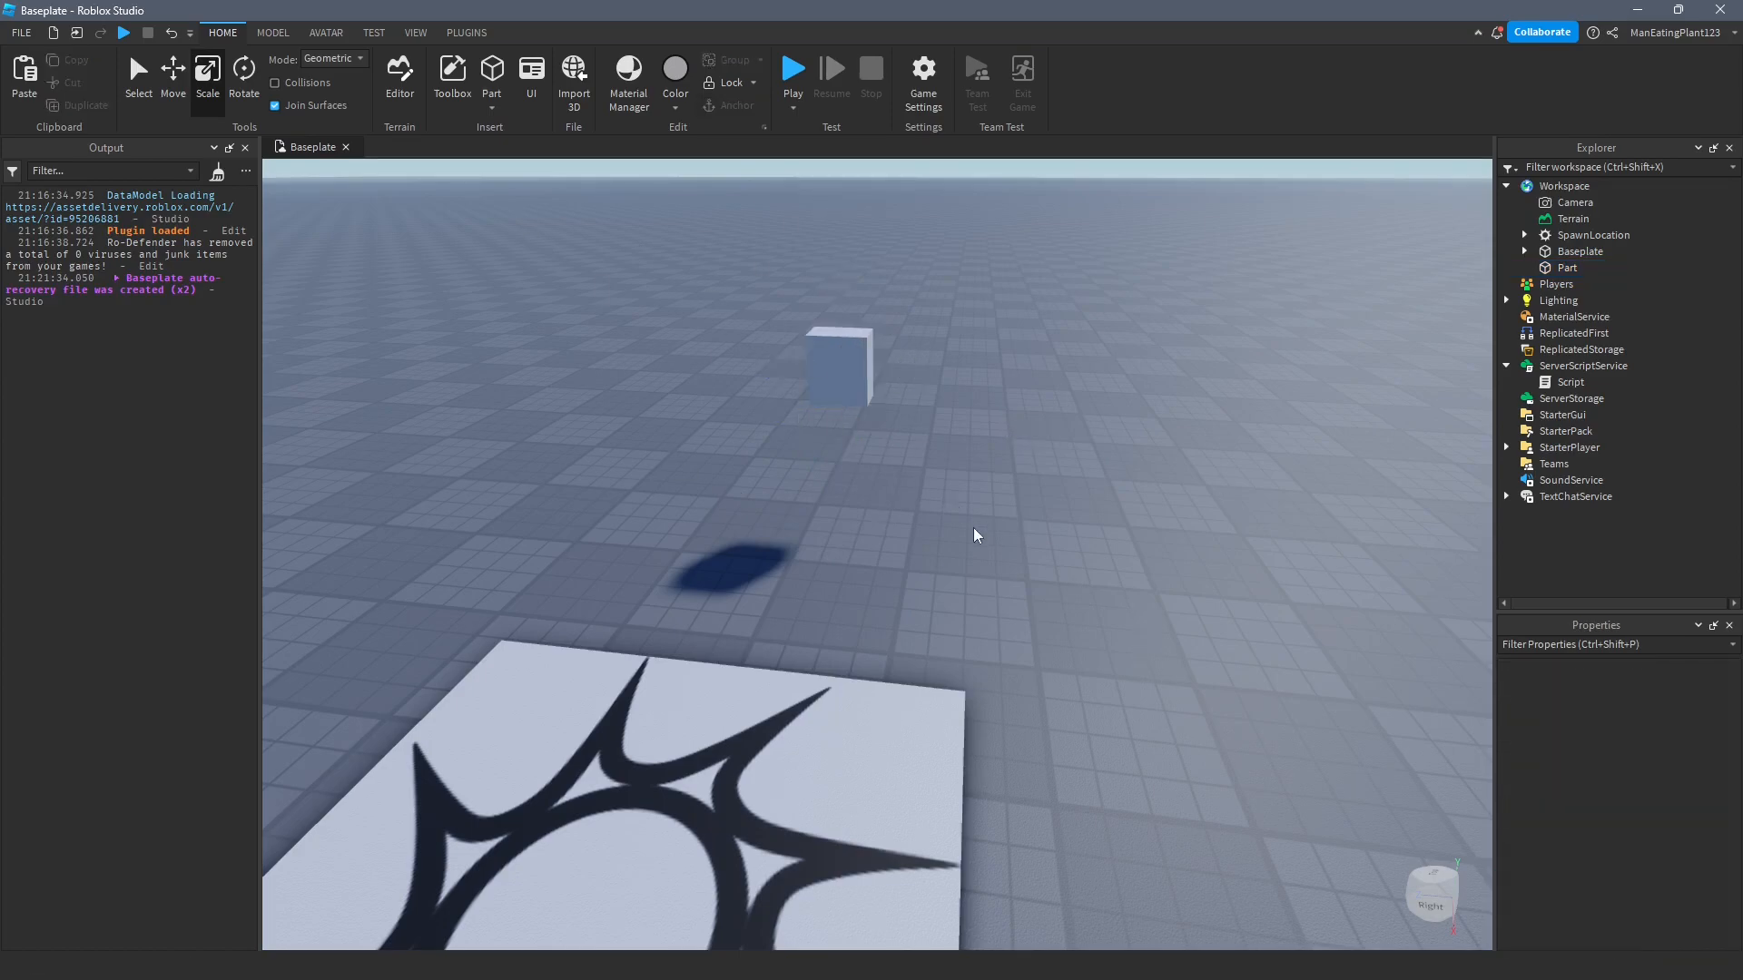
# Play the game, walk the character into the block with WASD to watch it recolour, then stop the test.
pyautogui.click(793, 71)
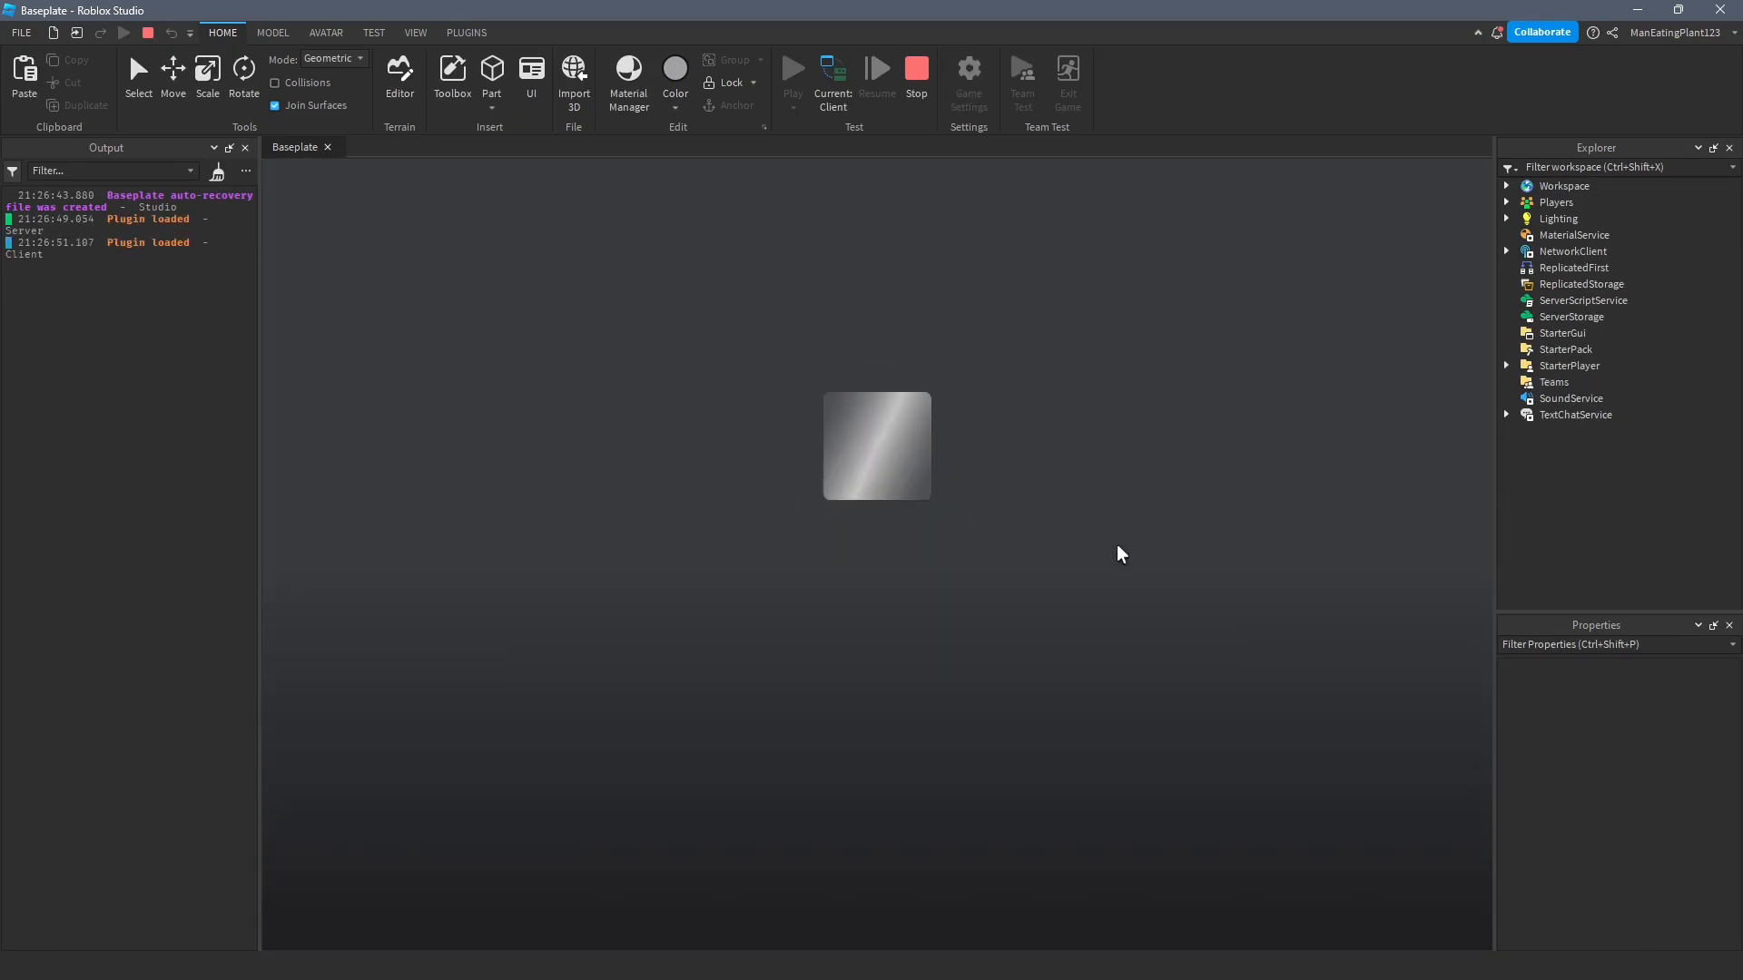
pyautogui.press('s')
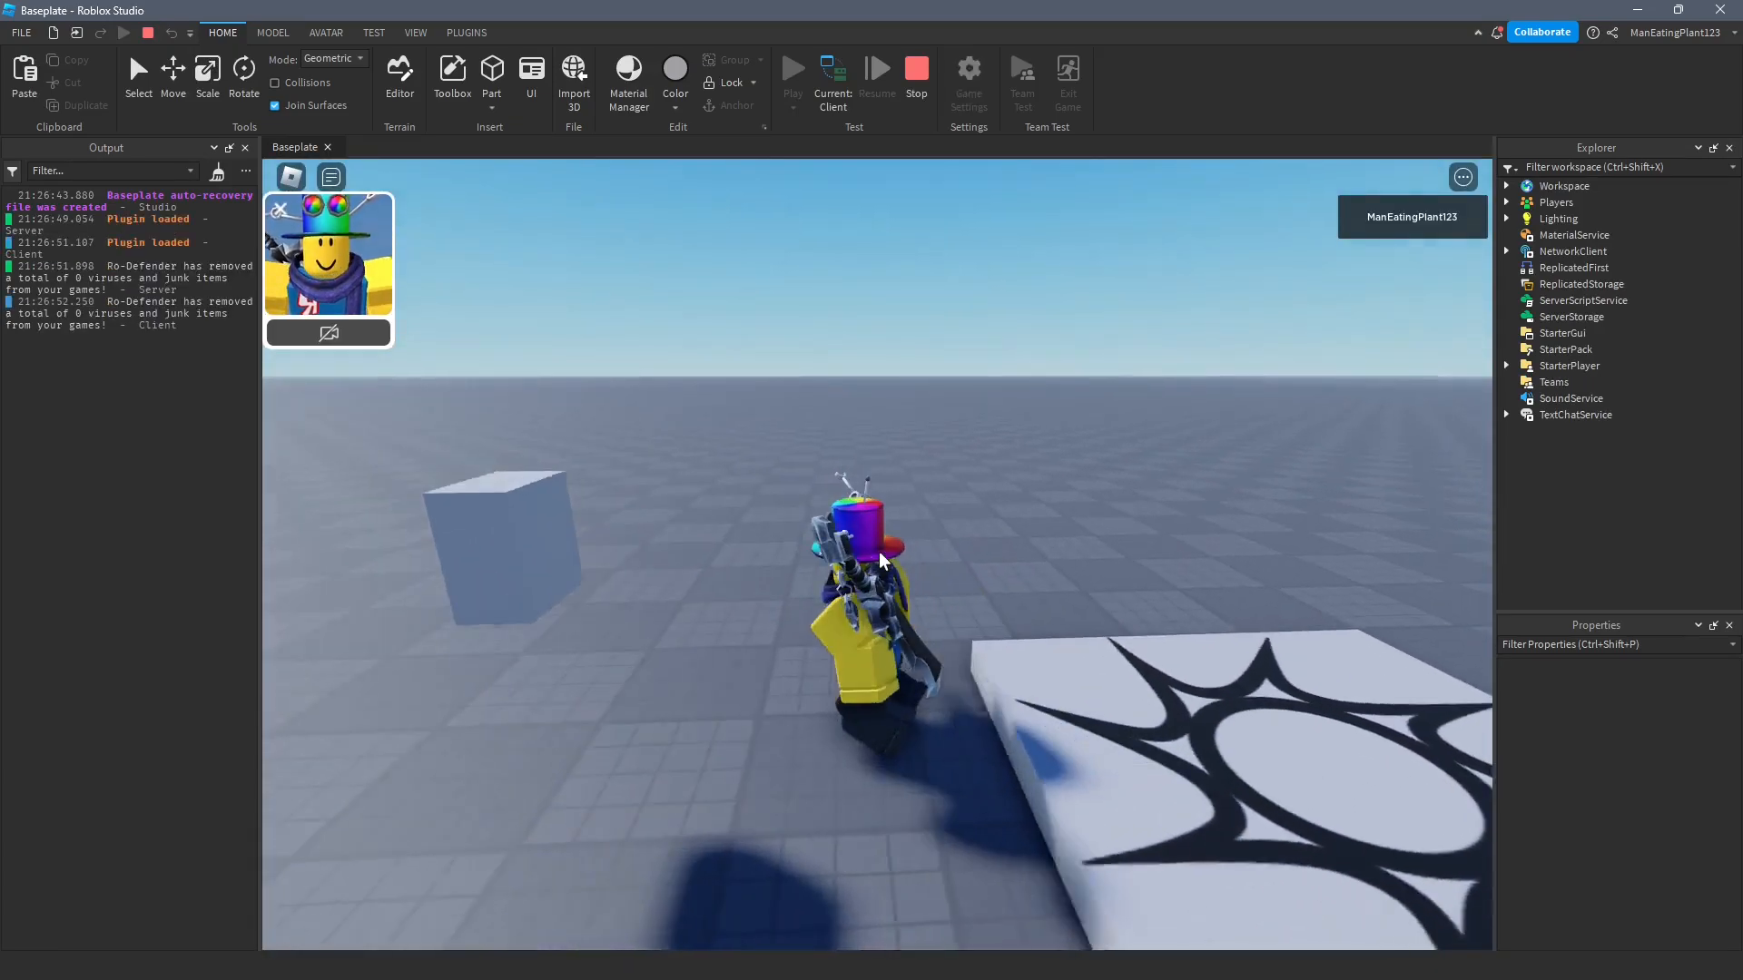
pyautogui.press('w')
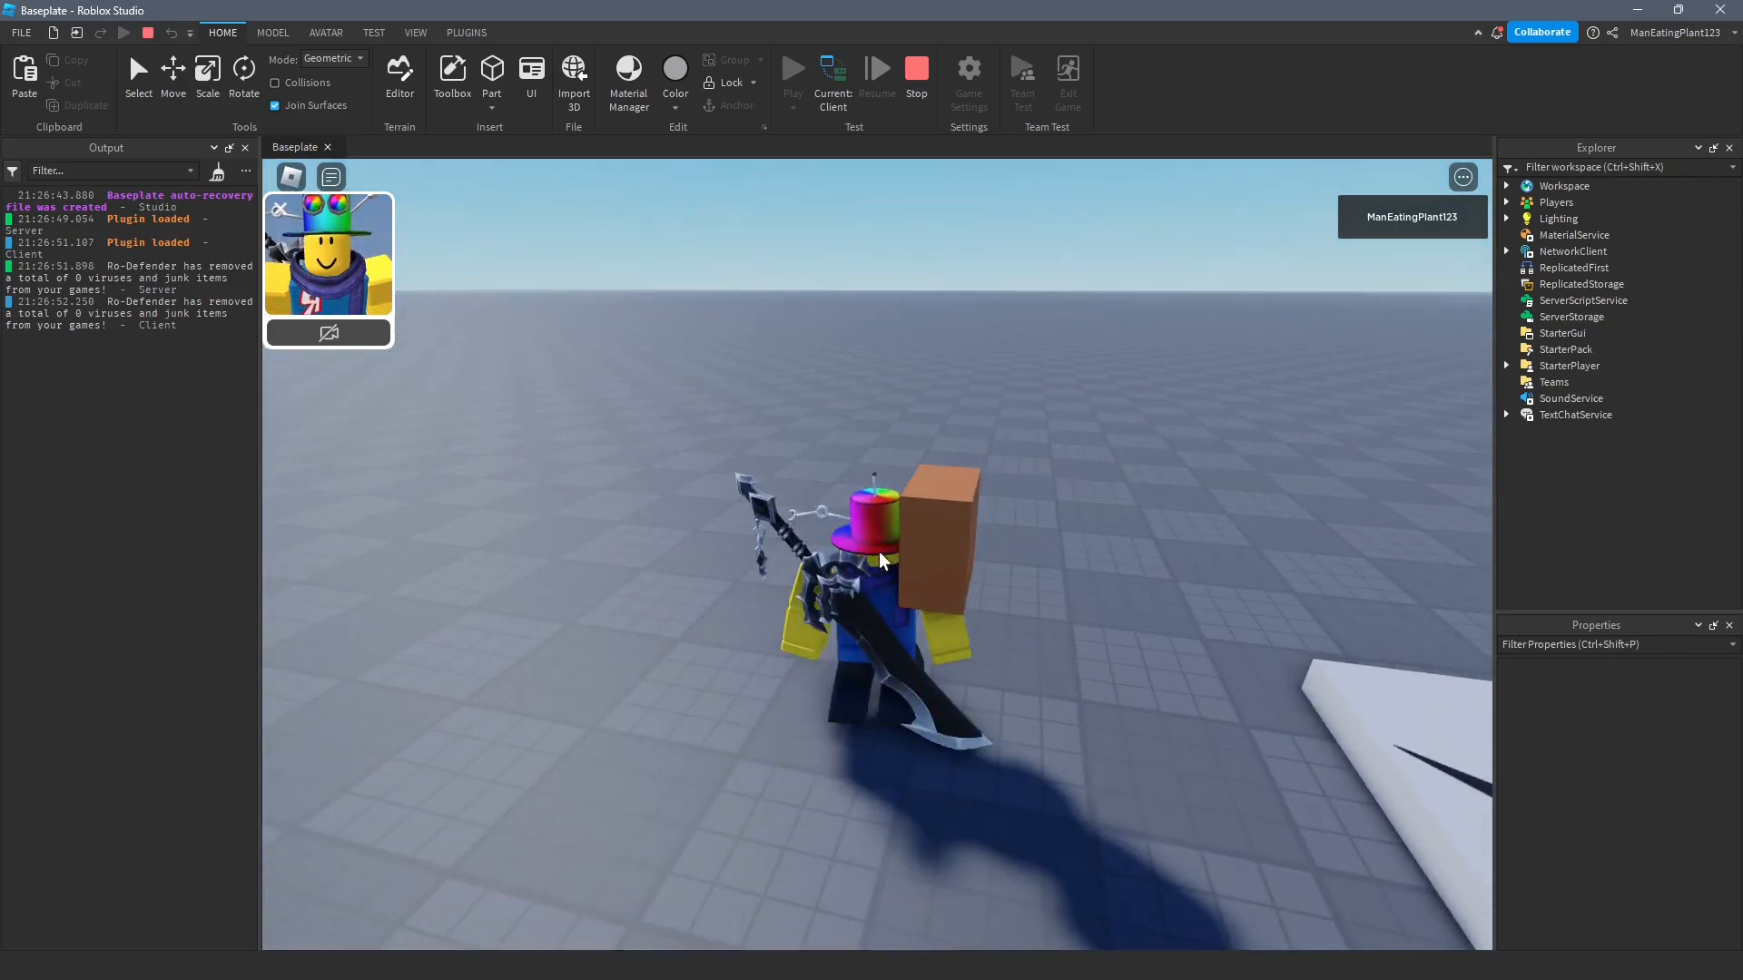
pyautogui.press('d')
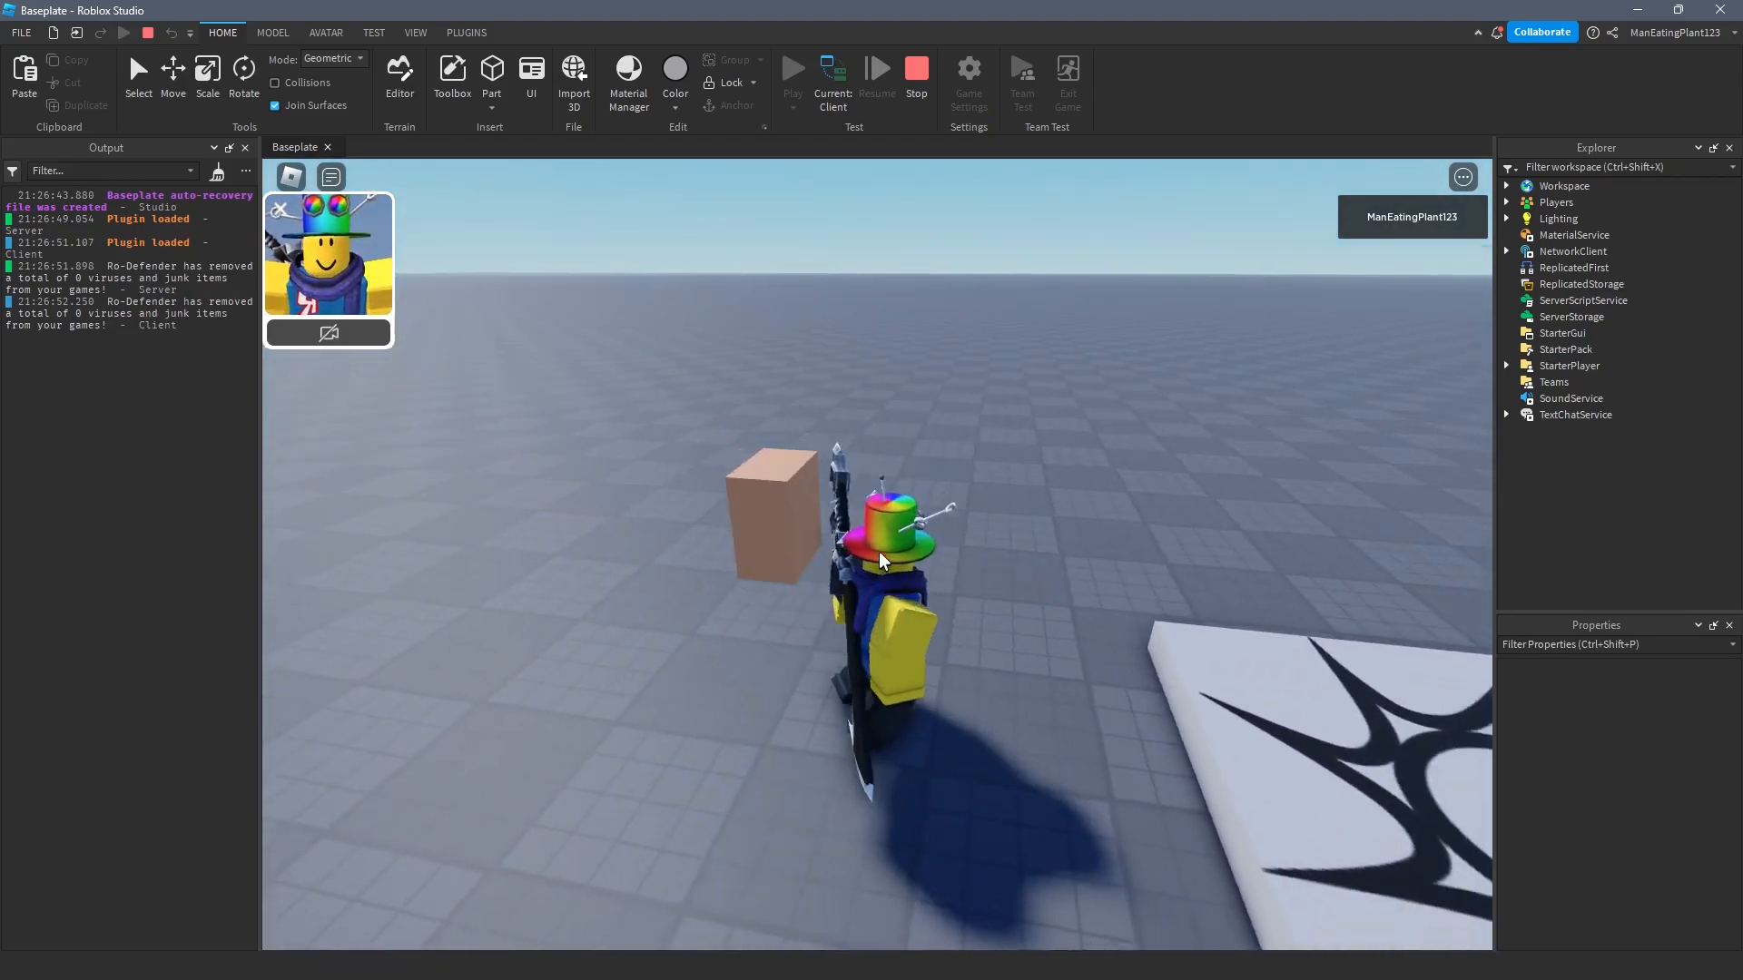
pyautogui.press('s')
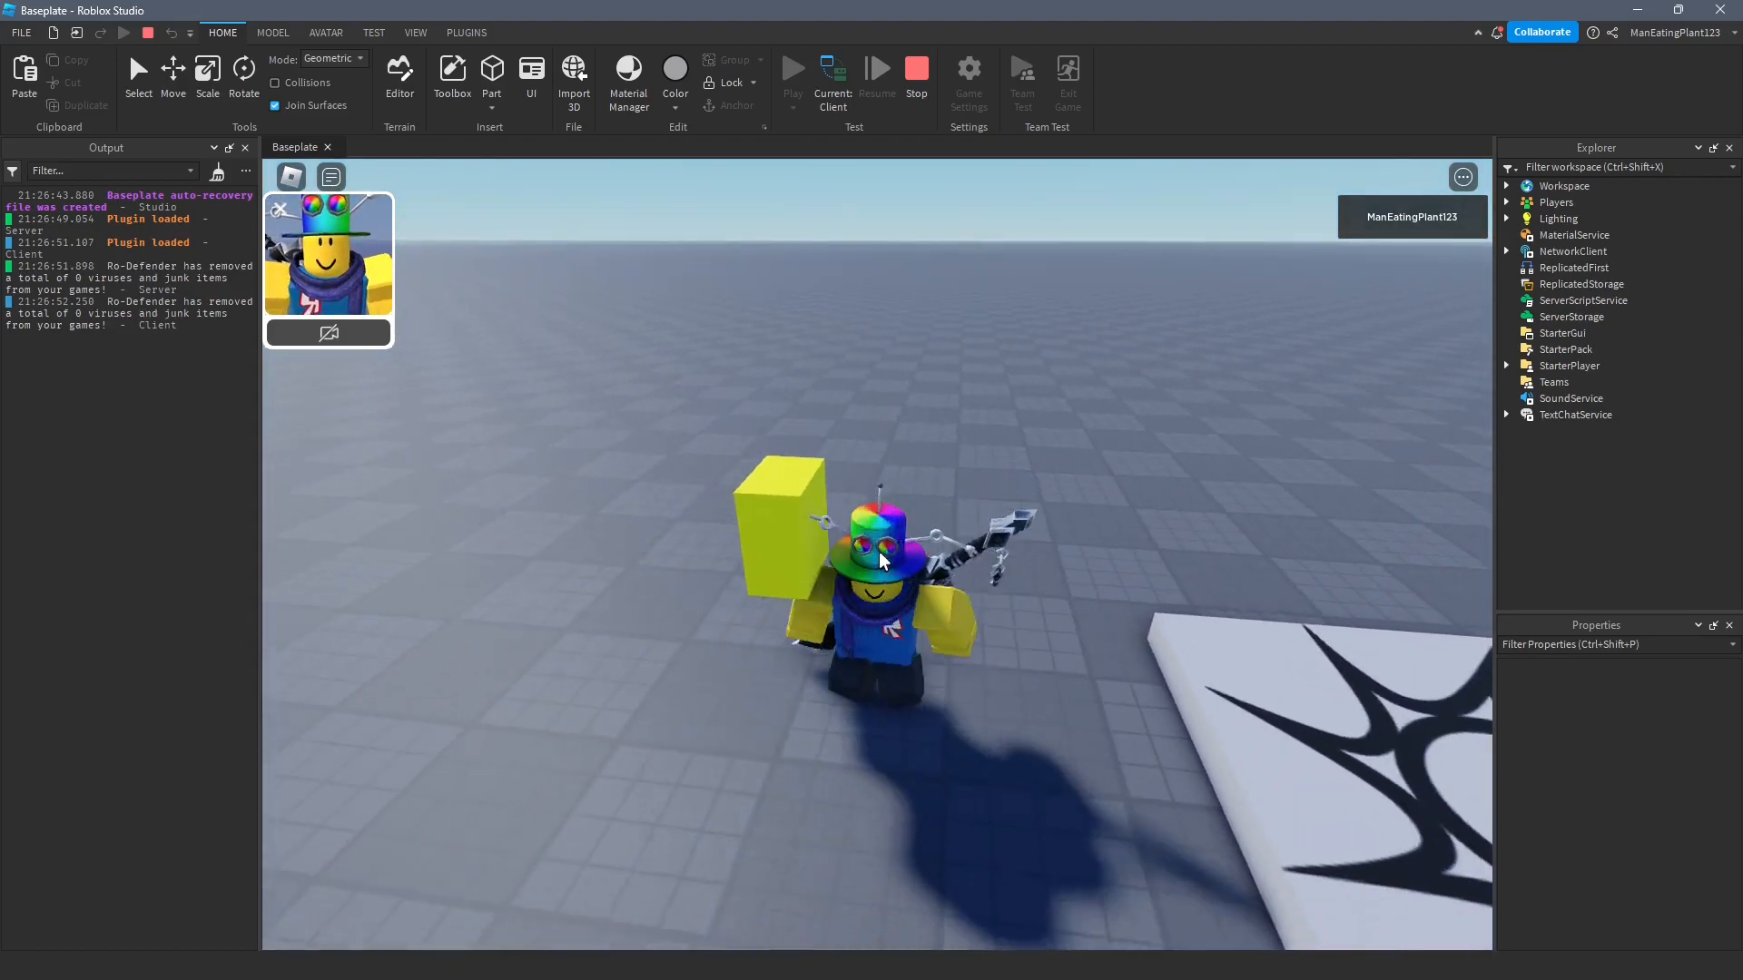
pyautogui.press('w')
pyautogui.press('s')
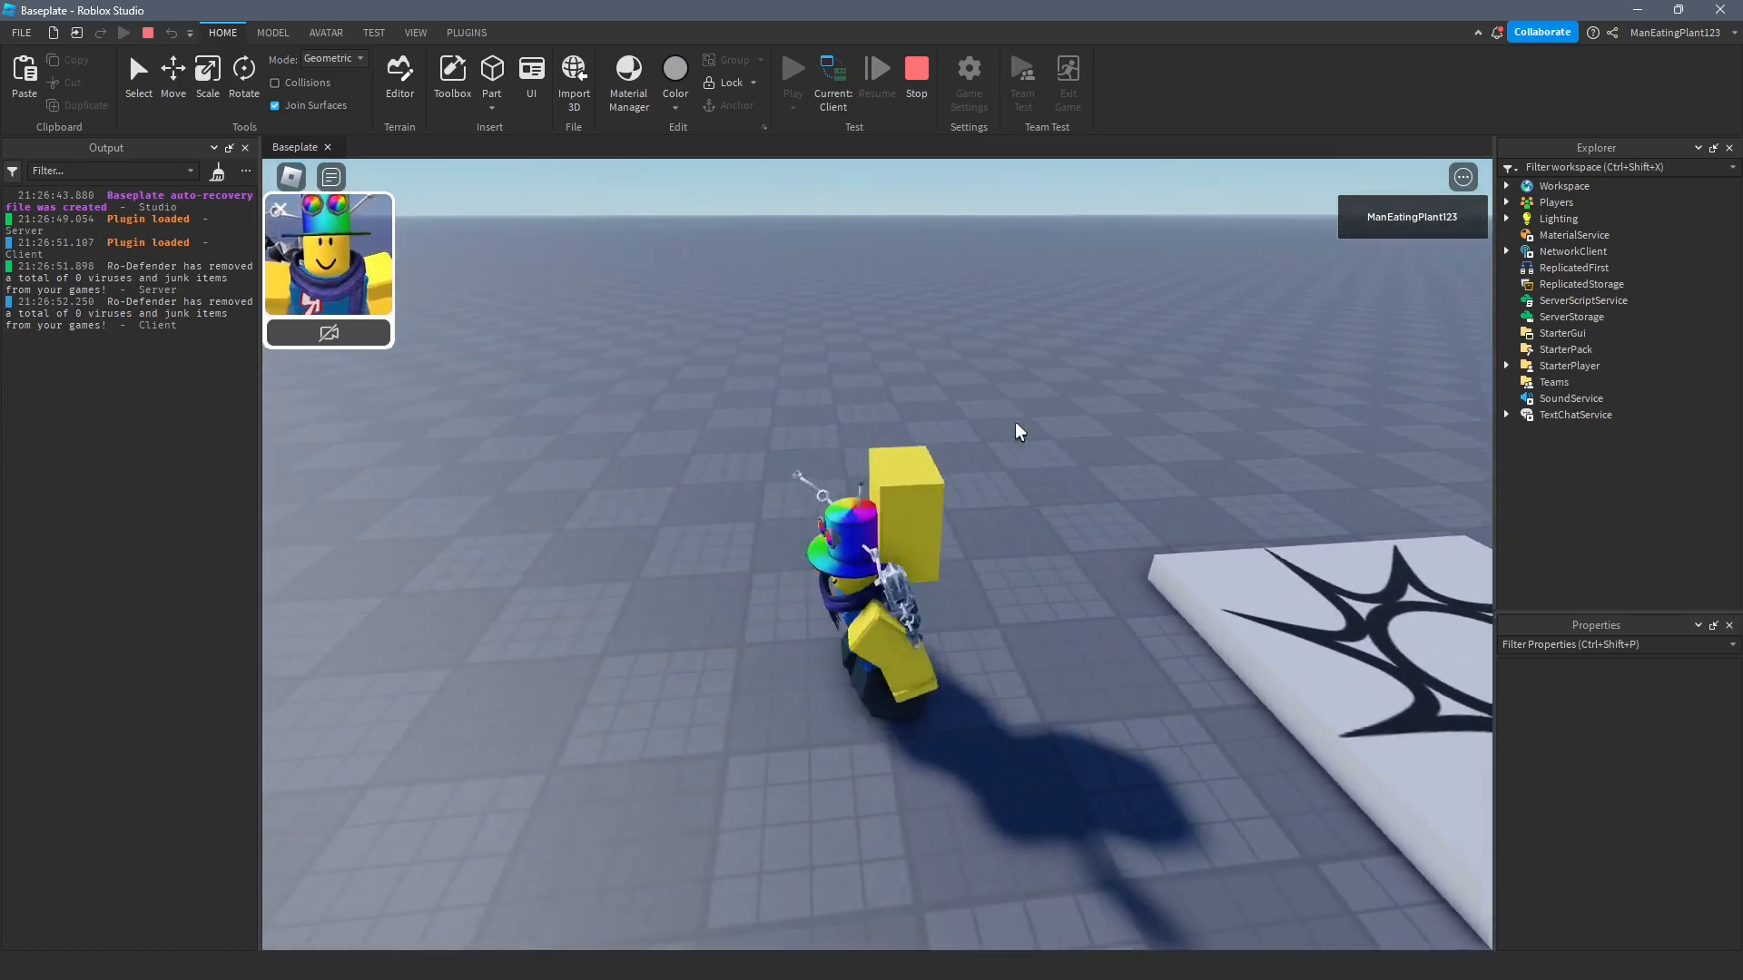
pyautogui.press('w')
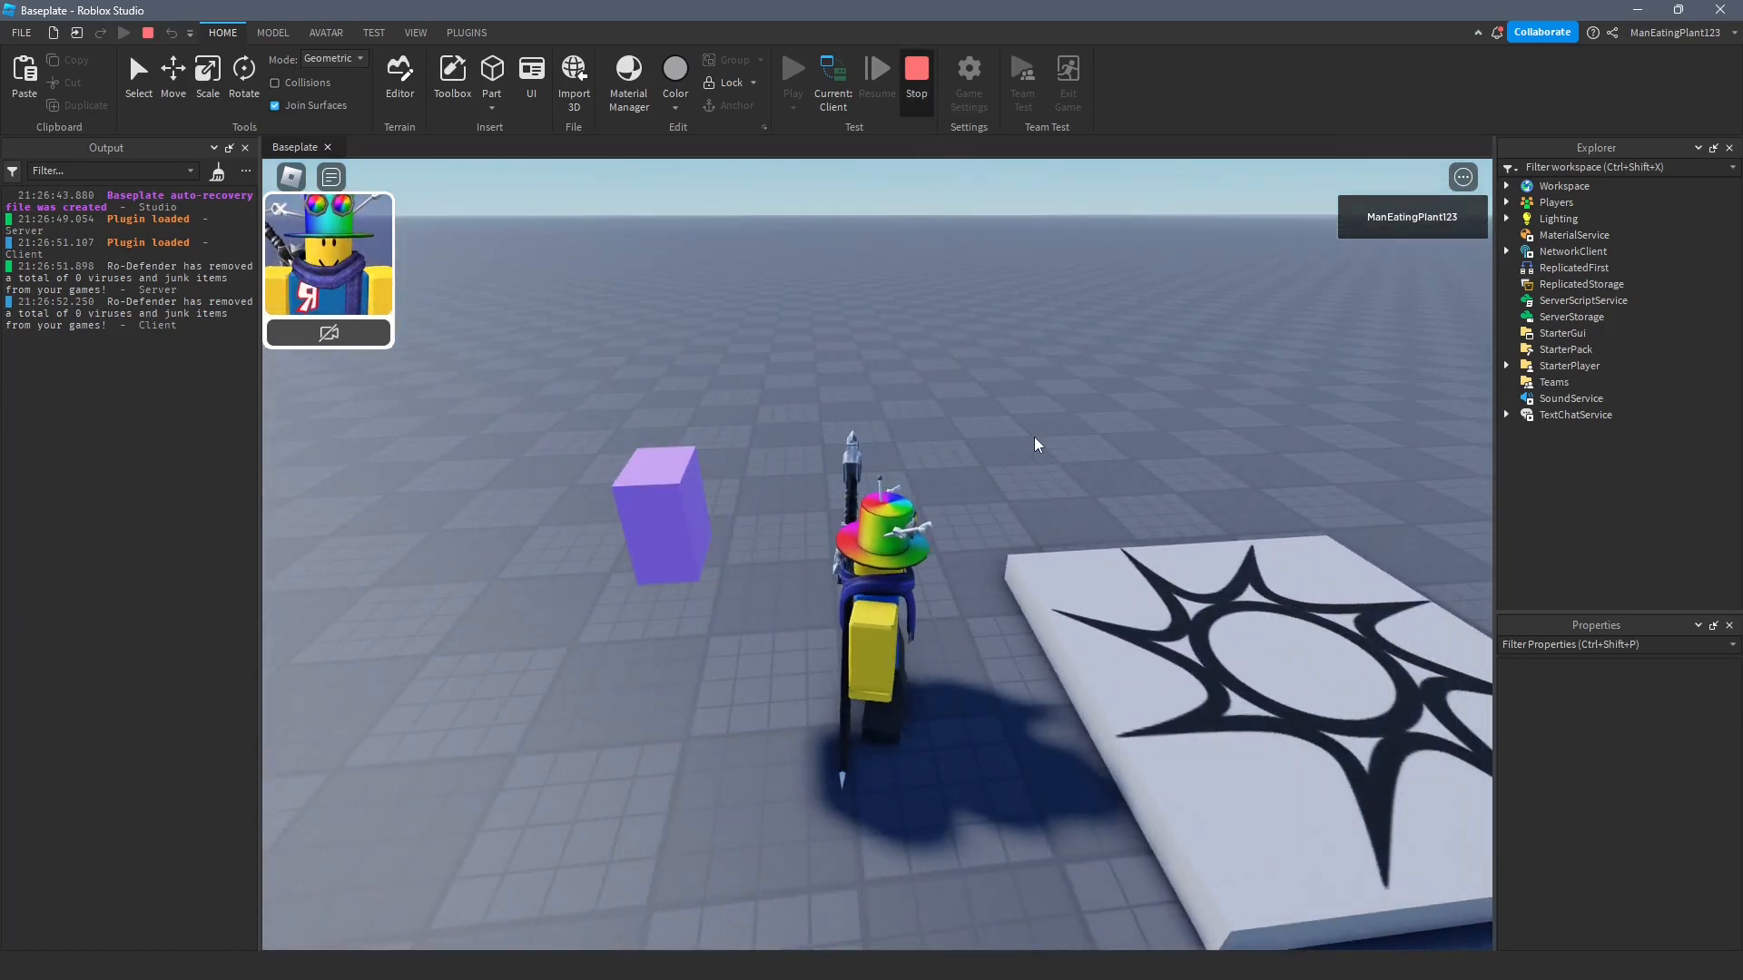
pyautogui.hotkey('shift', 'F5')
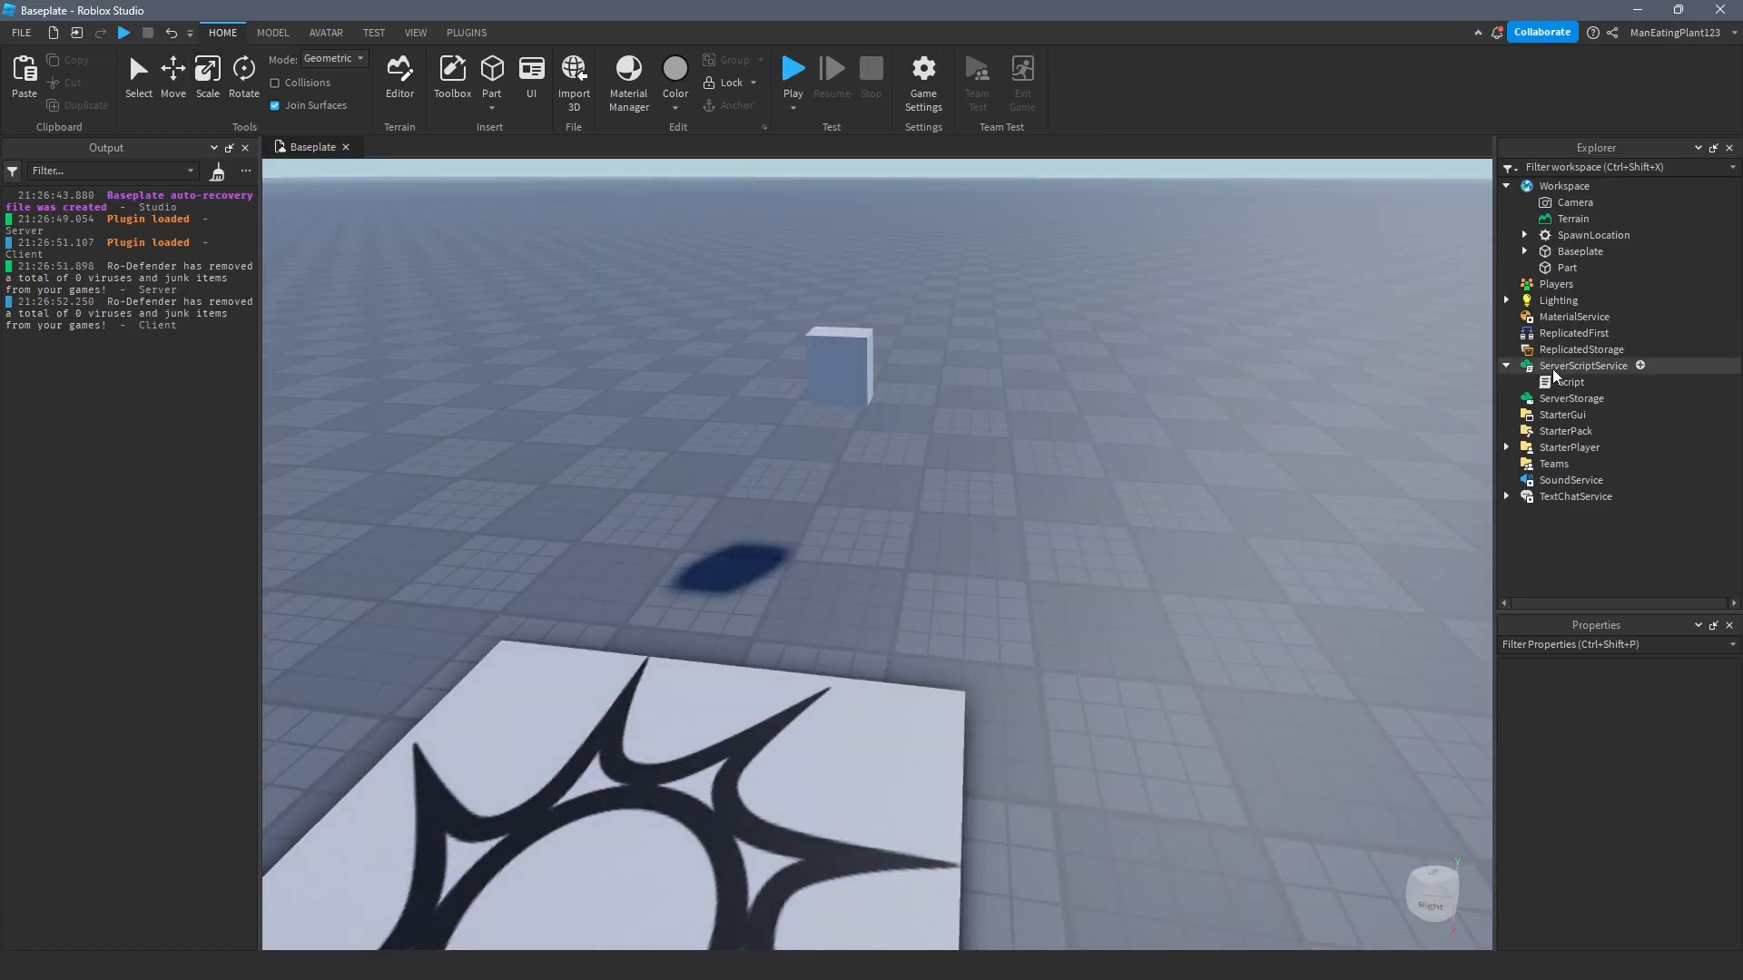
# Reopen the Script under ServerScriptService in the code editor.
pyautogui.doubleClick(1570, 381)
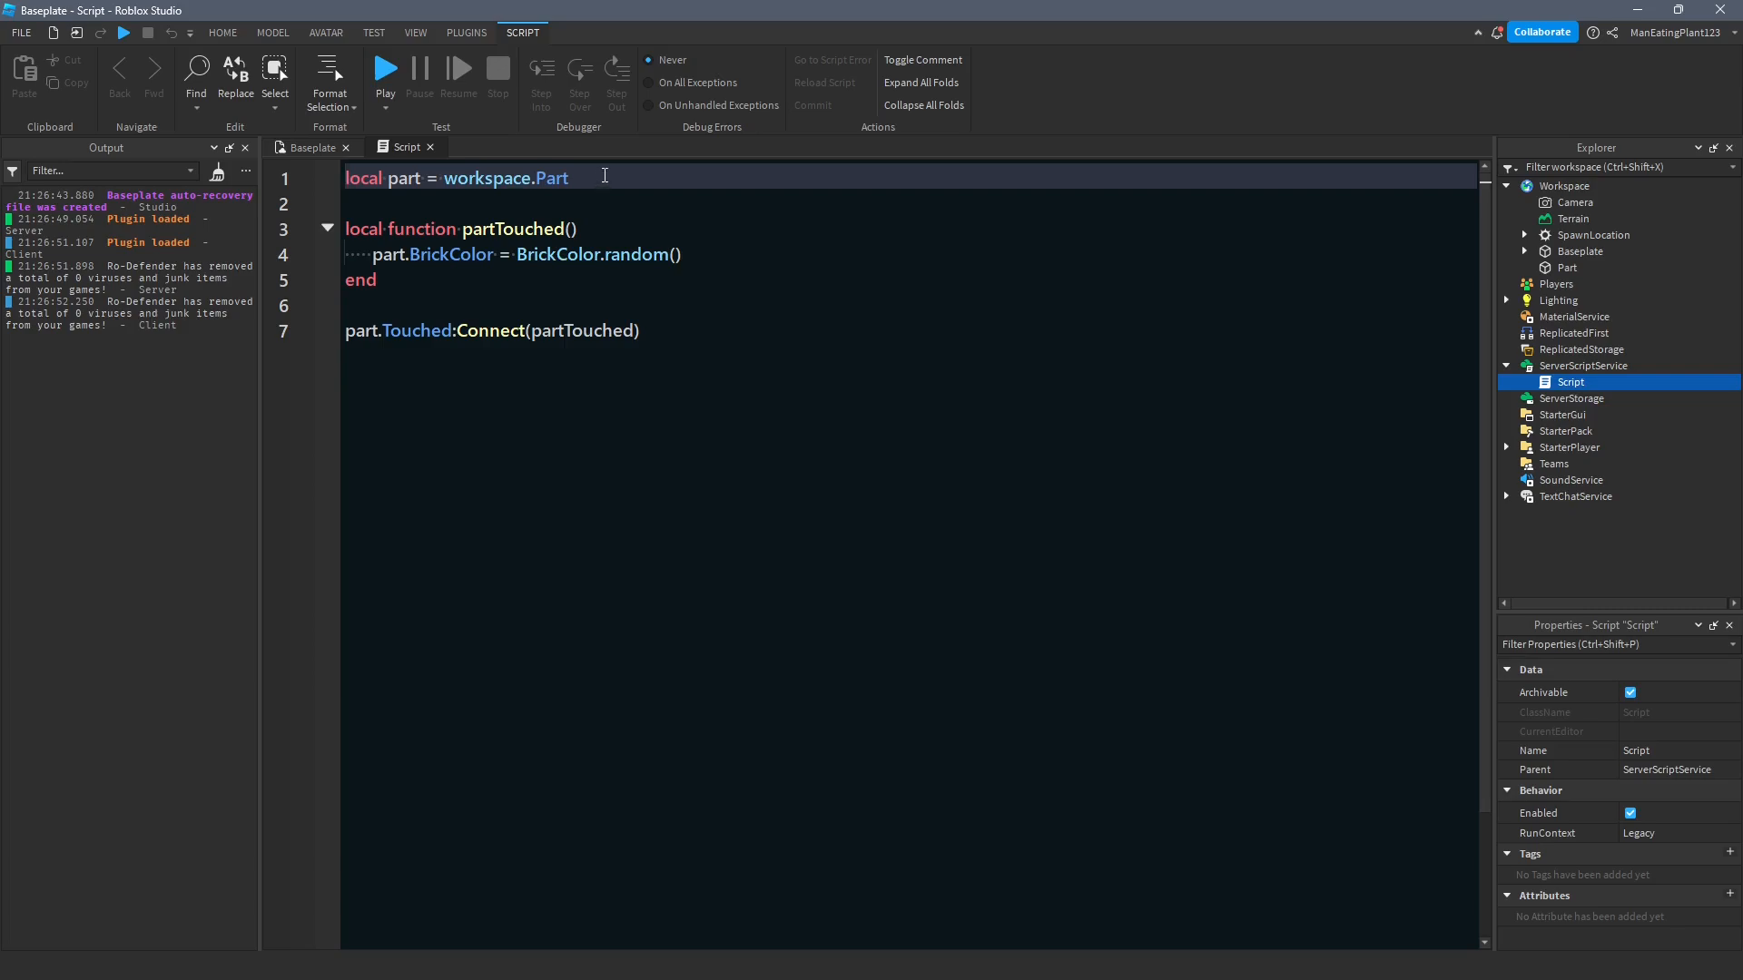
# Declare 'local debounce = false' and add 'if debounce == false then' inside partTouched.
pyautogui.click(603, 175)
pyautogui.press('Return')
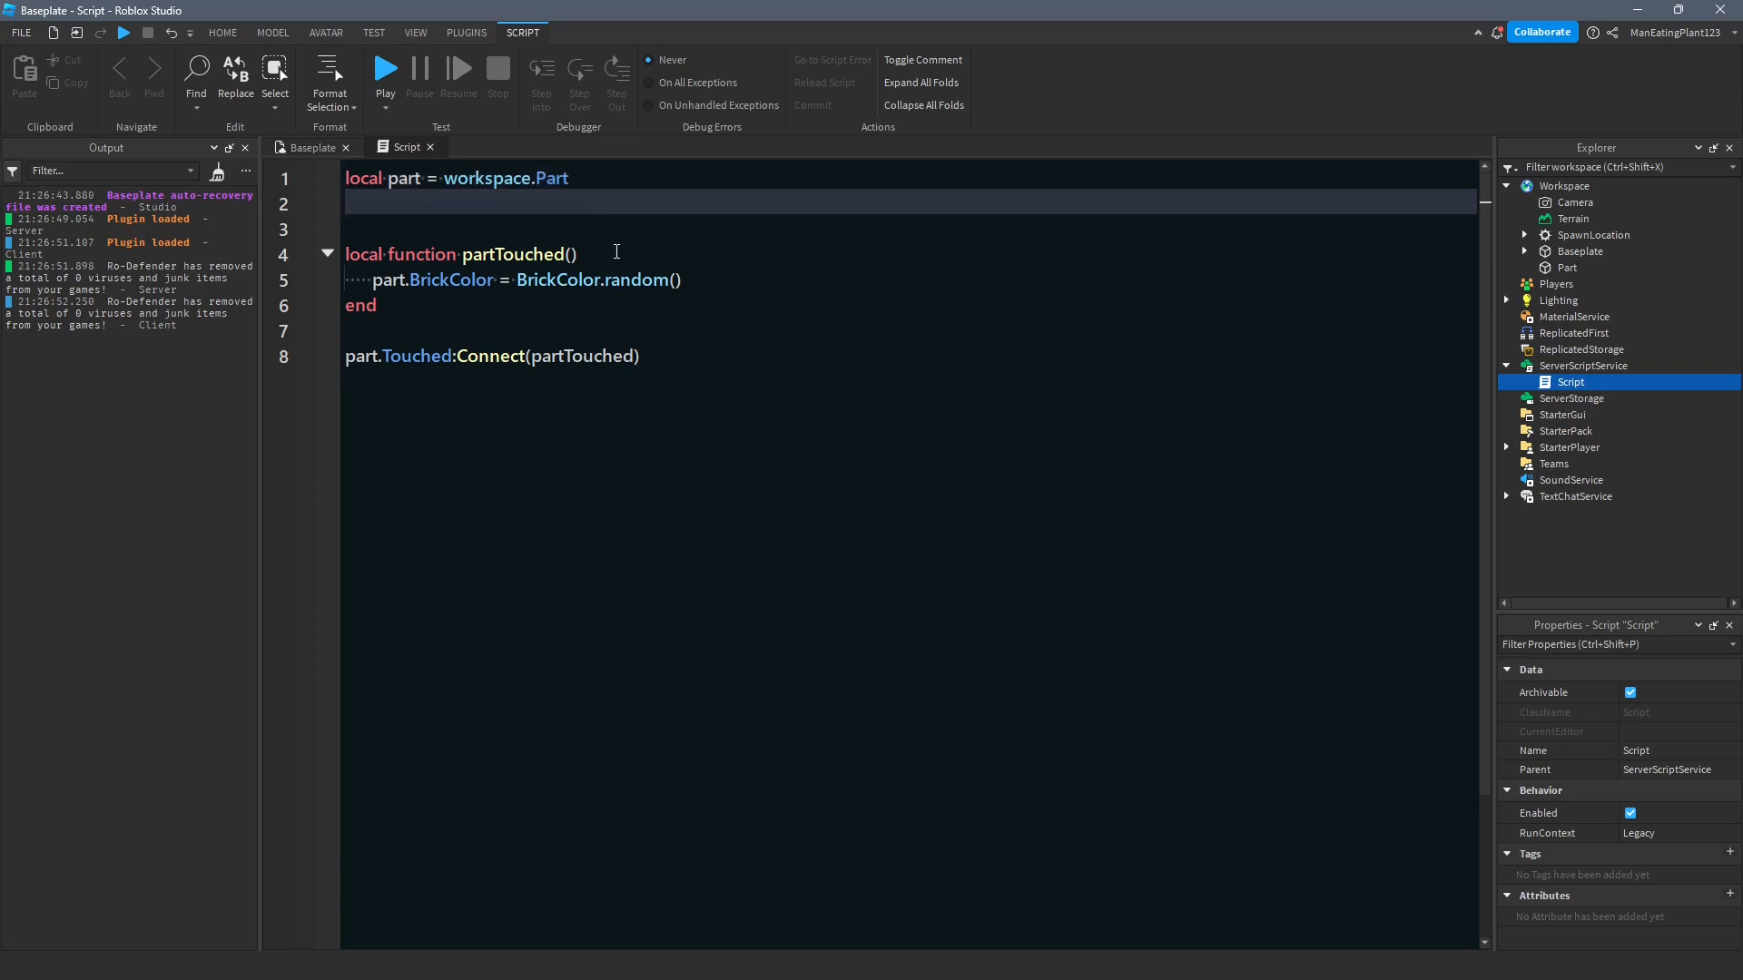
pyautogui.write('local debo')
pyautogui.write('unce = fals')
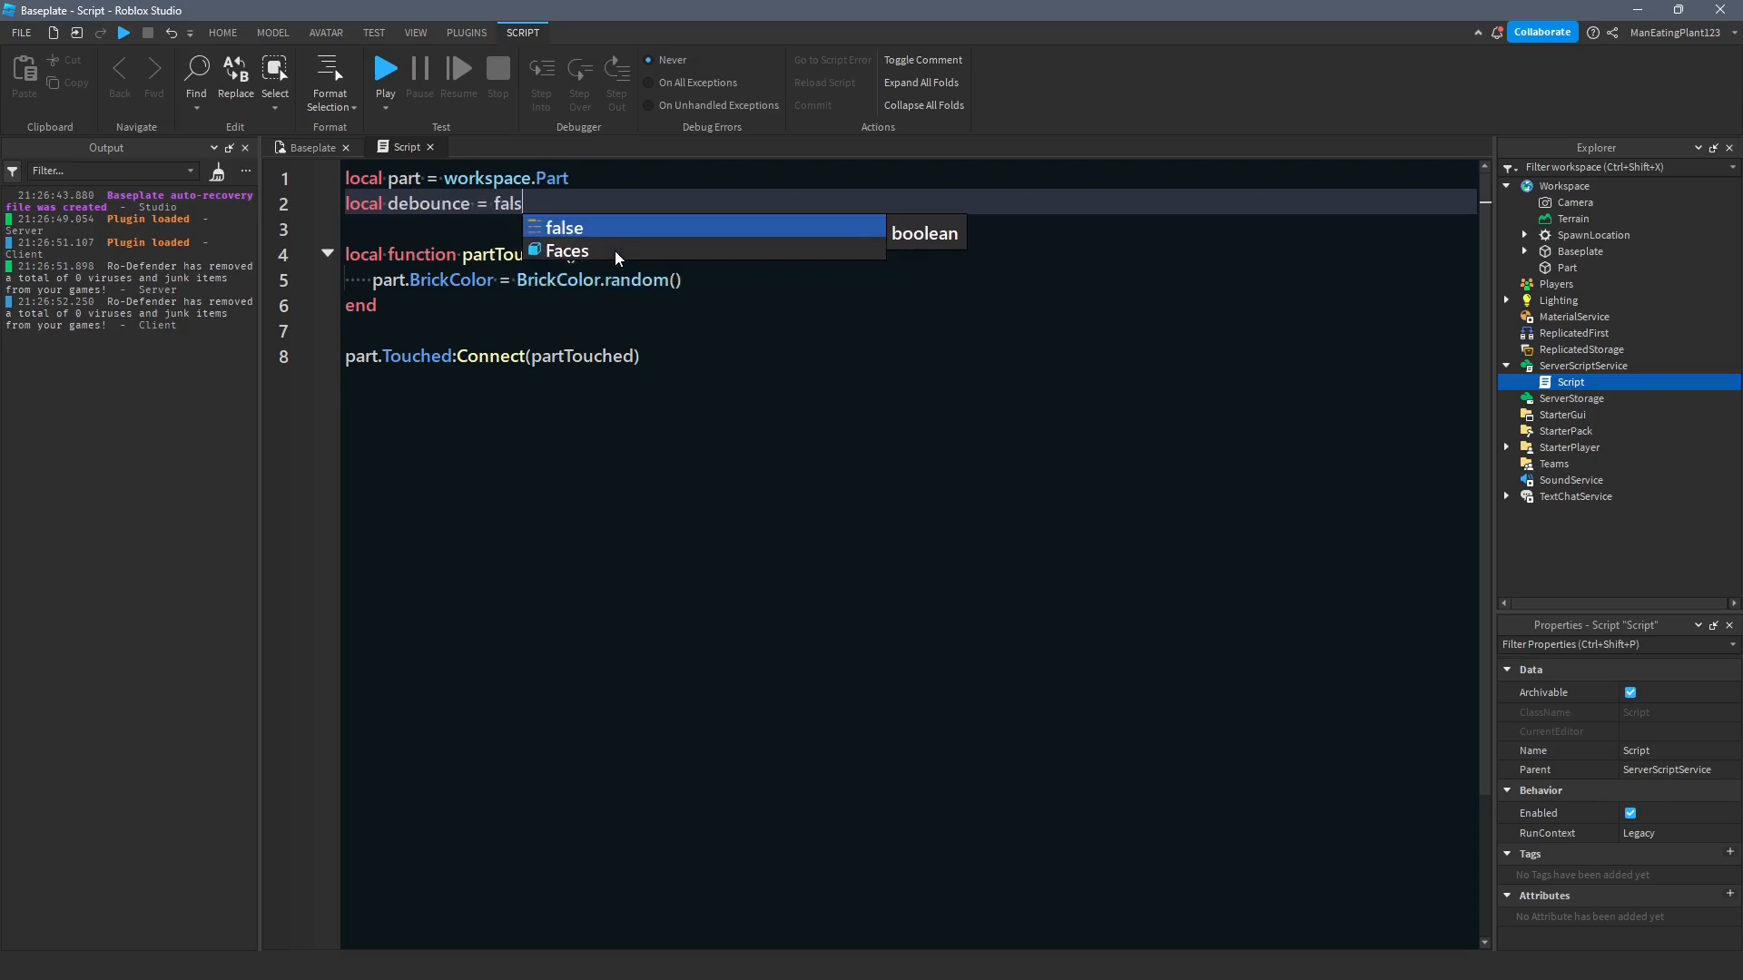
pyautogui.write('e')
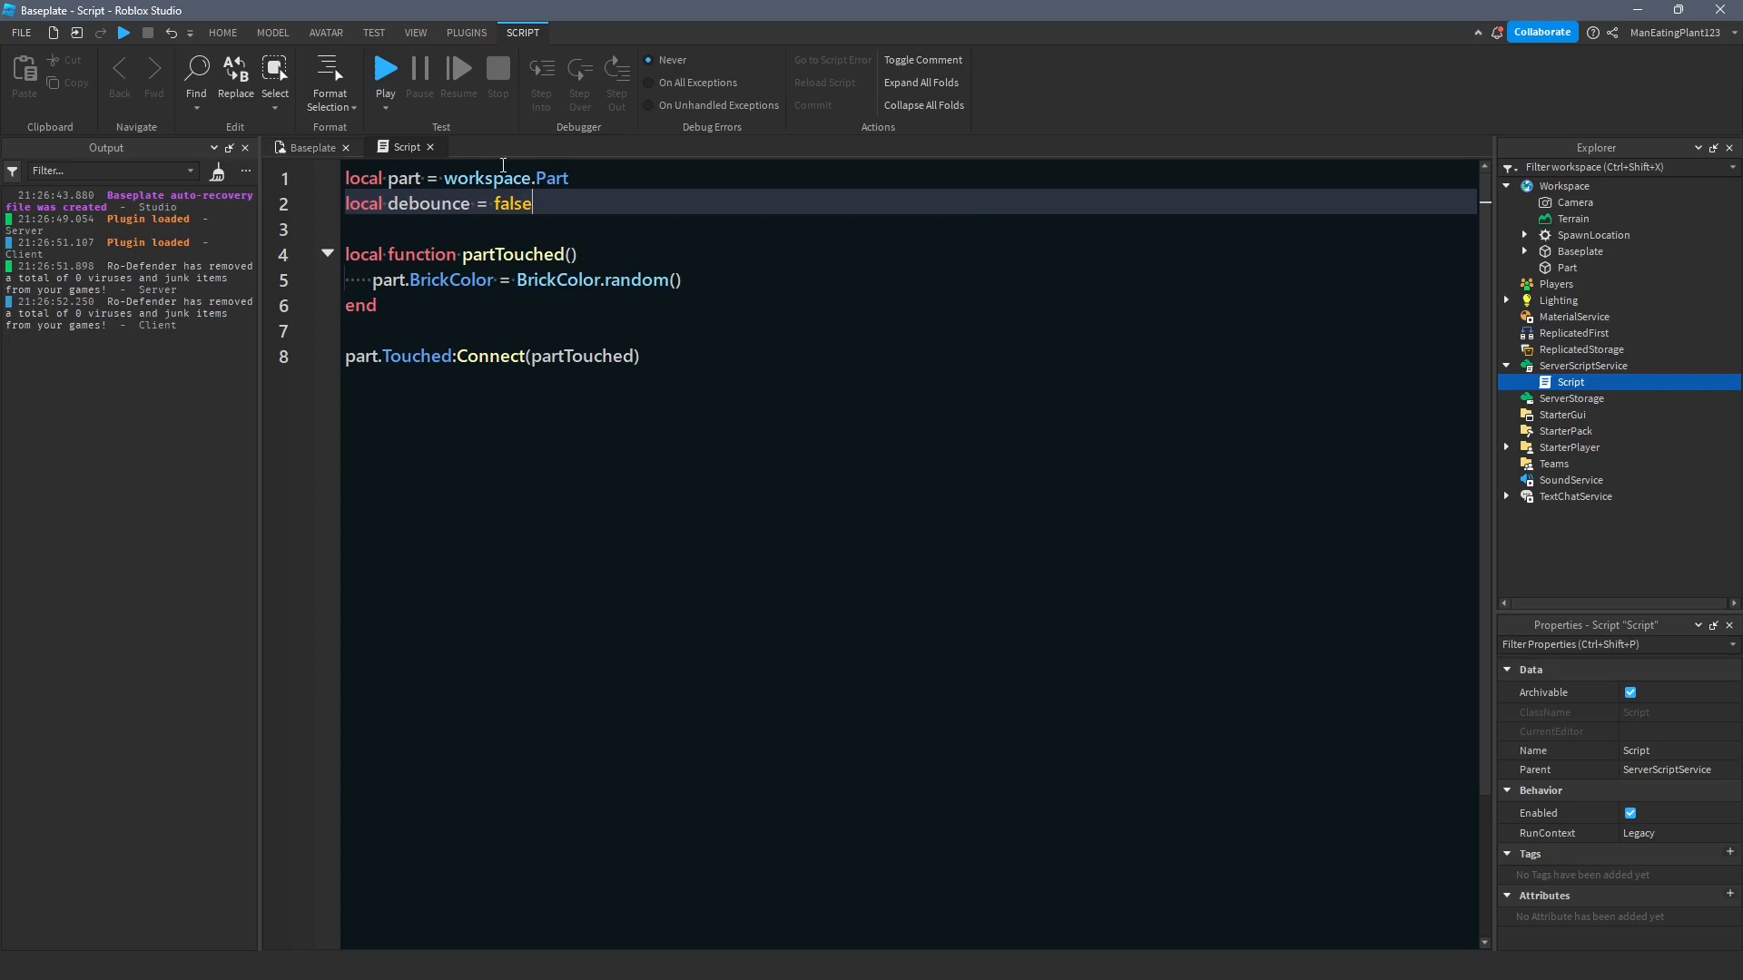
pyautogui.click(586, 253)
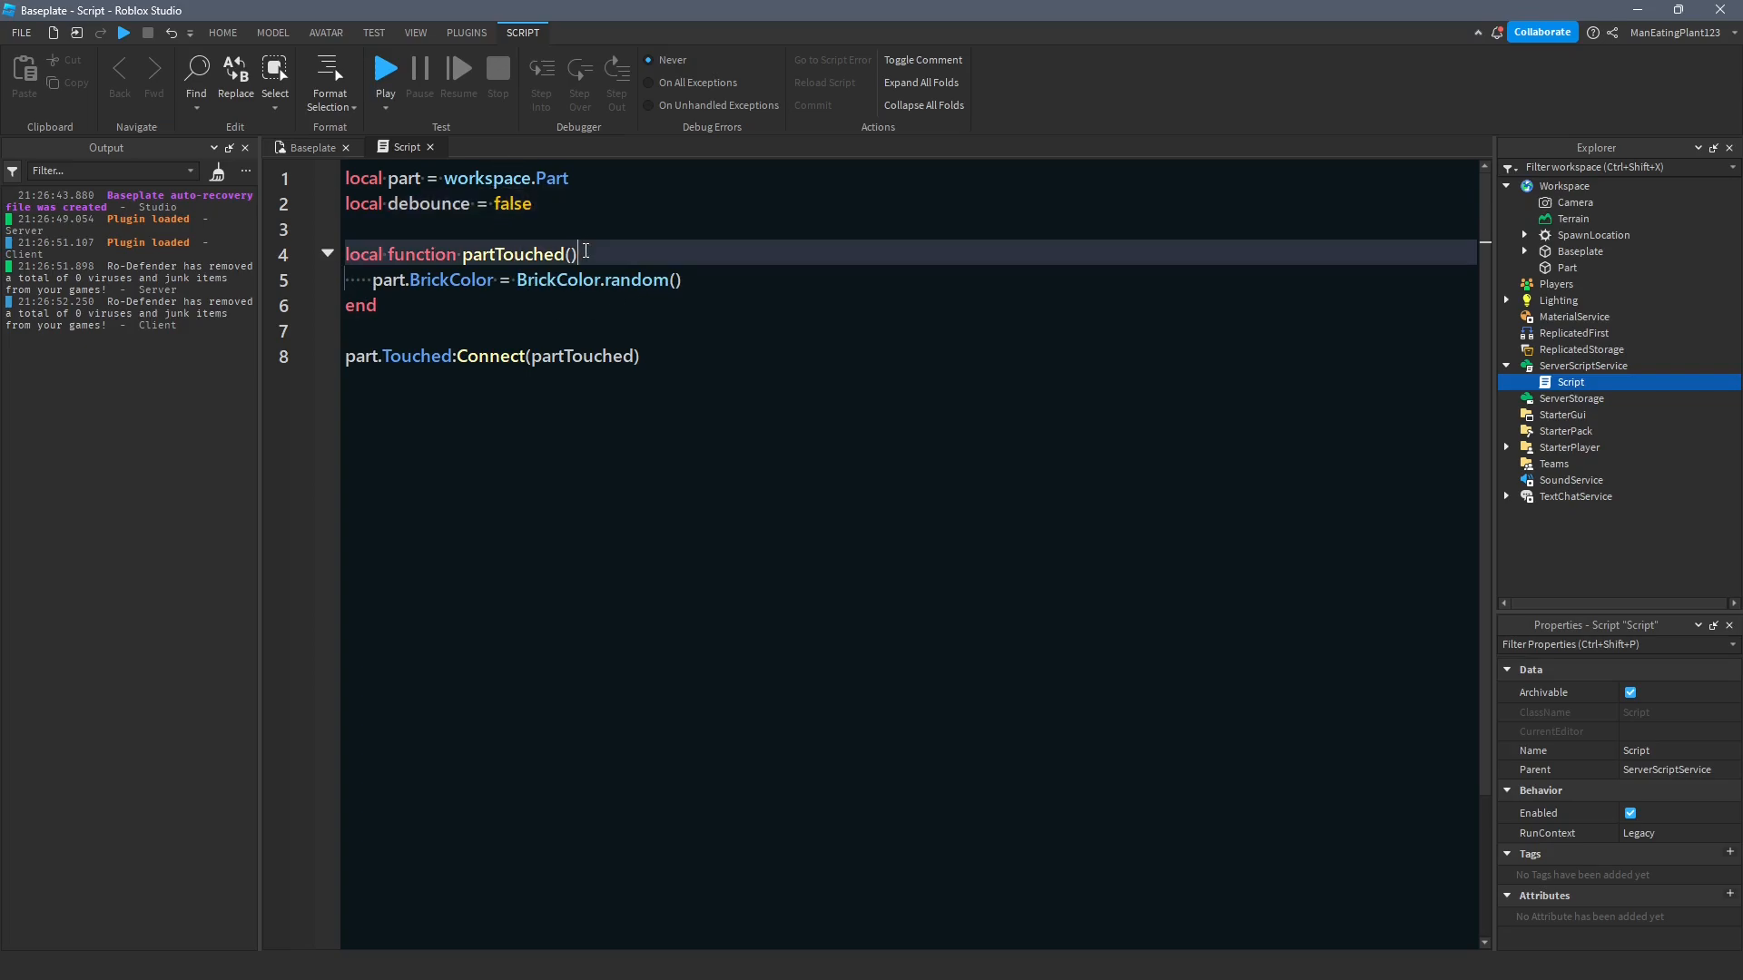
pyautogui.press('Return')
pyautogui.write('if de')
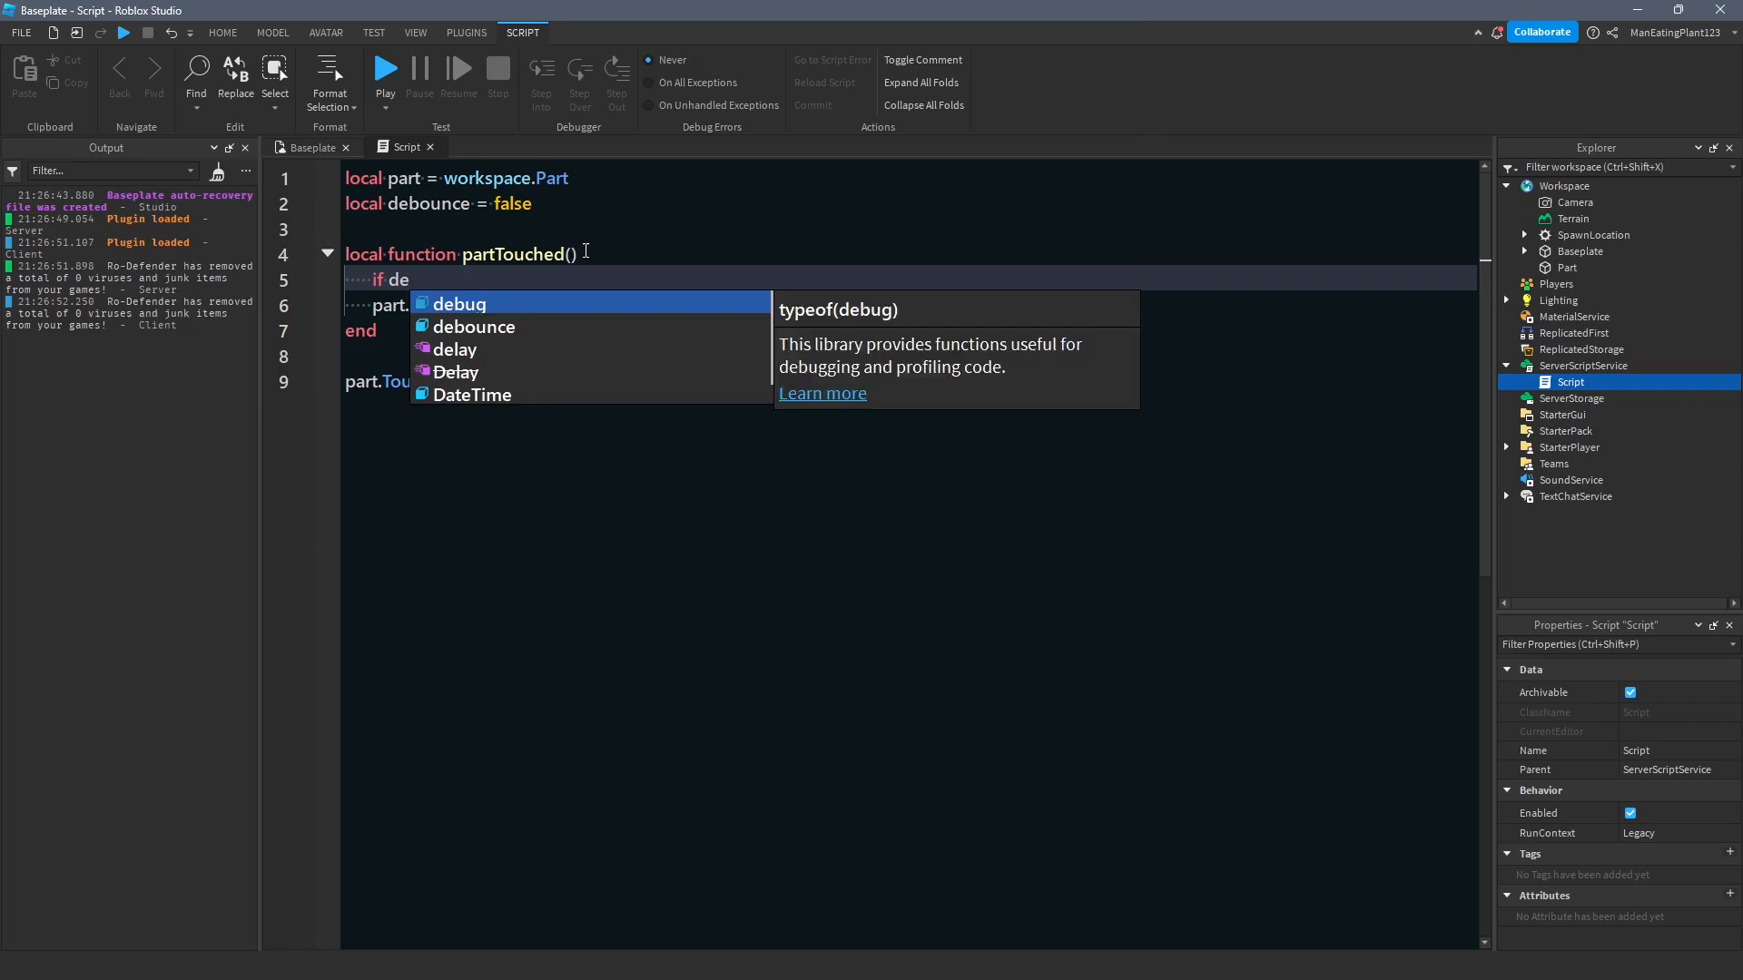
pyautogui.write('bounce == false th')
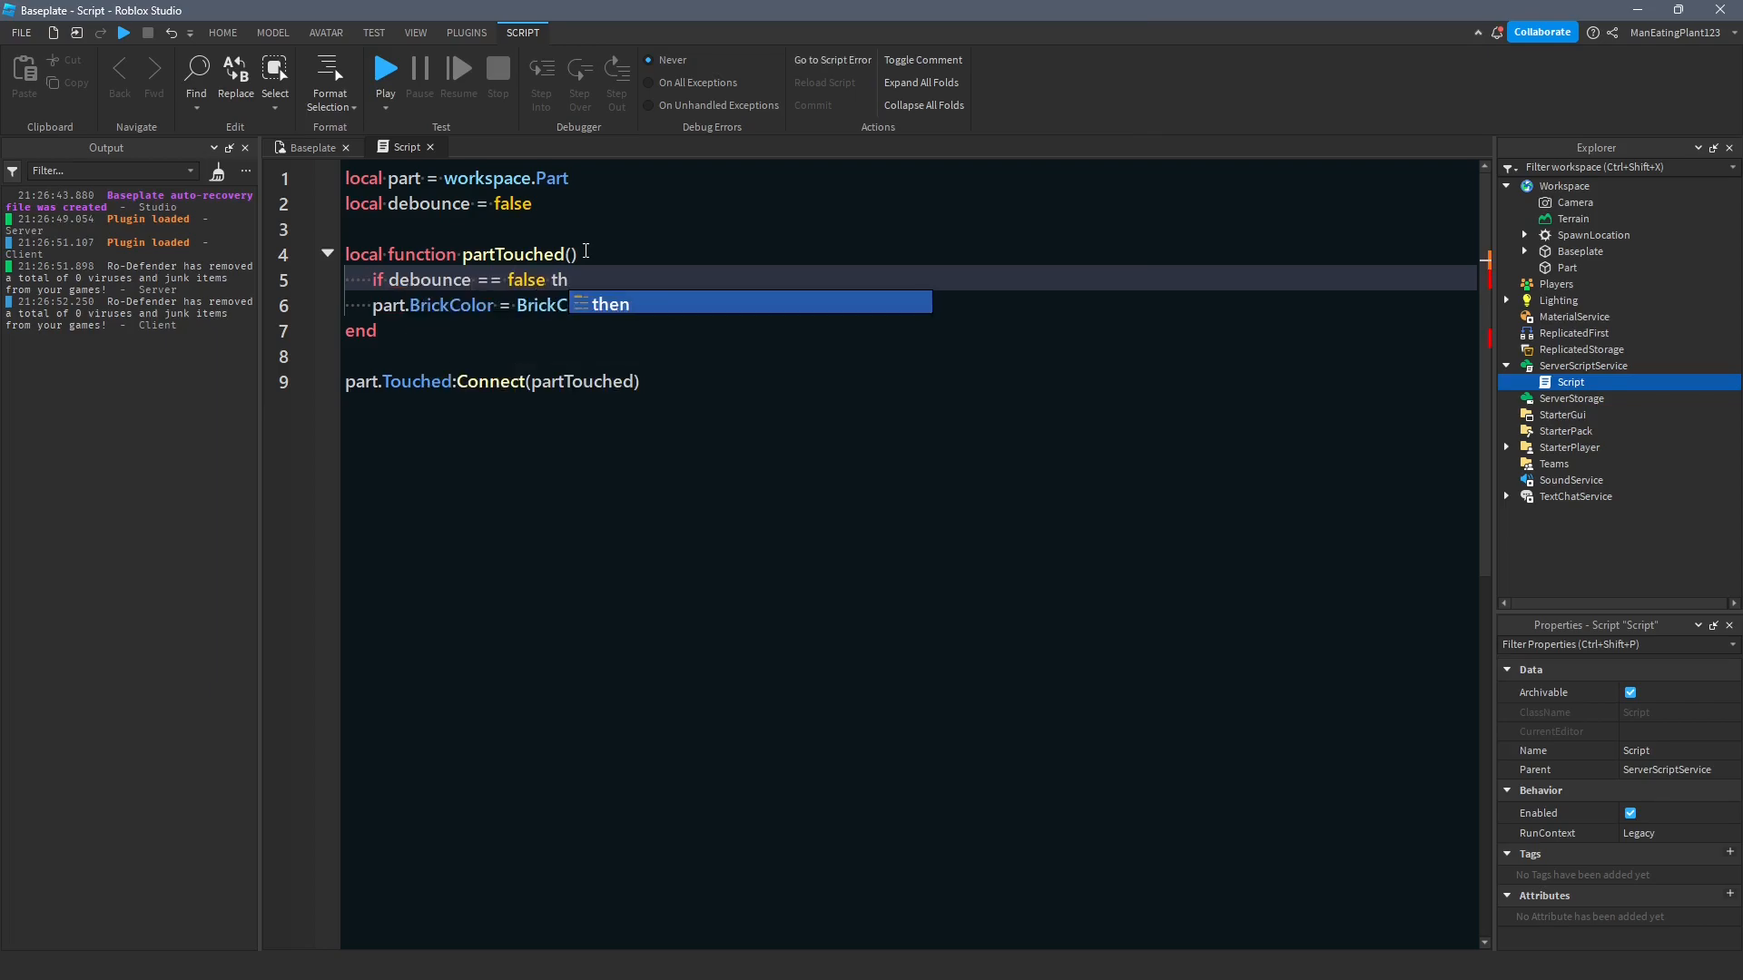
pyautogui.press('Tab')
pyautogui.press('Return')
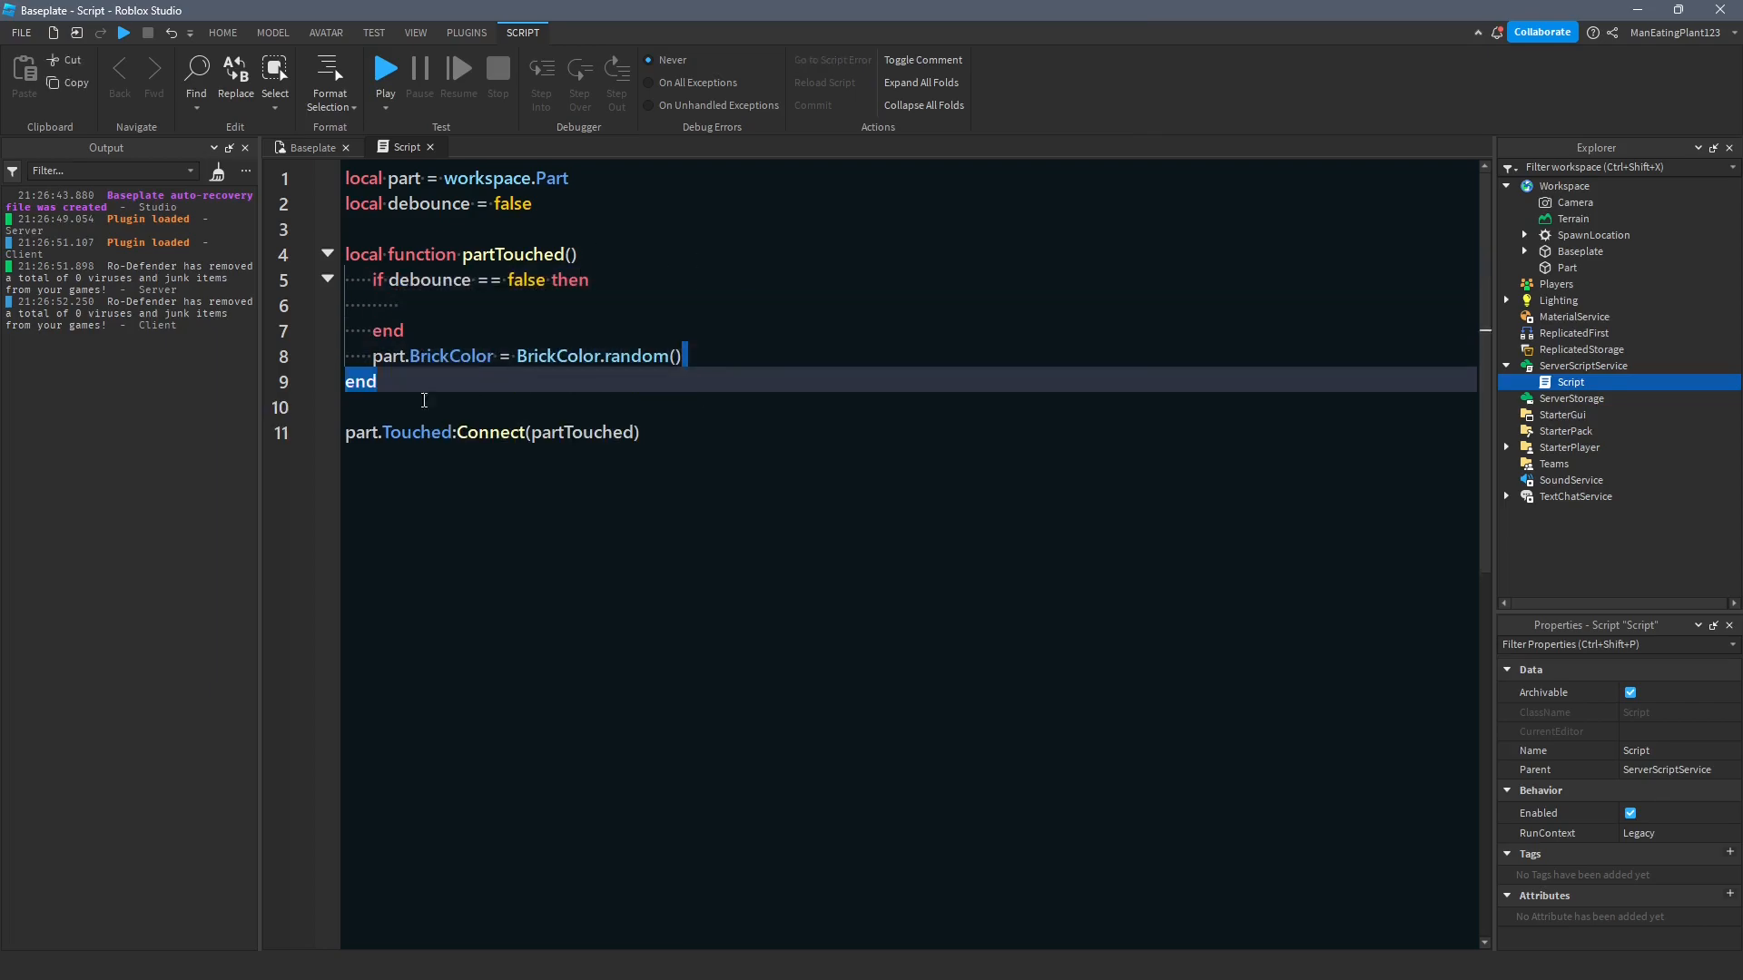
# Move the random BrickColor line into the if block and delete the original.
pyautogui.moveTo(688, 361); pyautogui.dragTo(270, 349)
pyautogui.hotkey('ctrl', 'c')
pyautogui.click(445, 308)
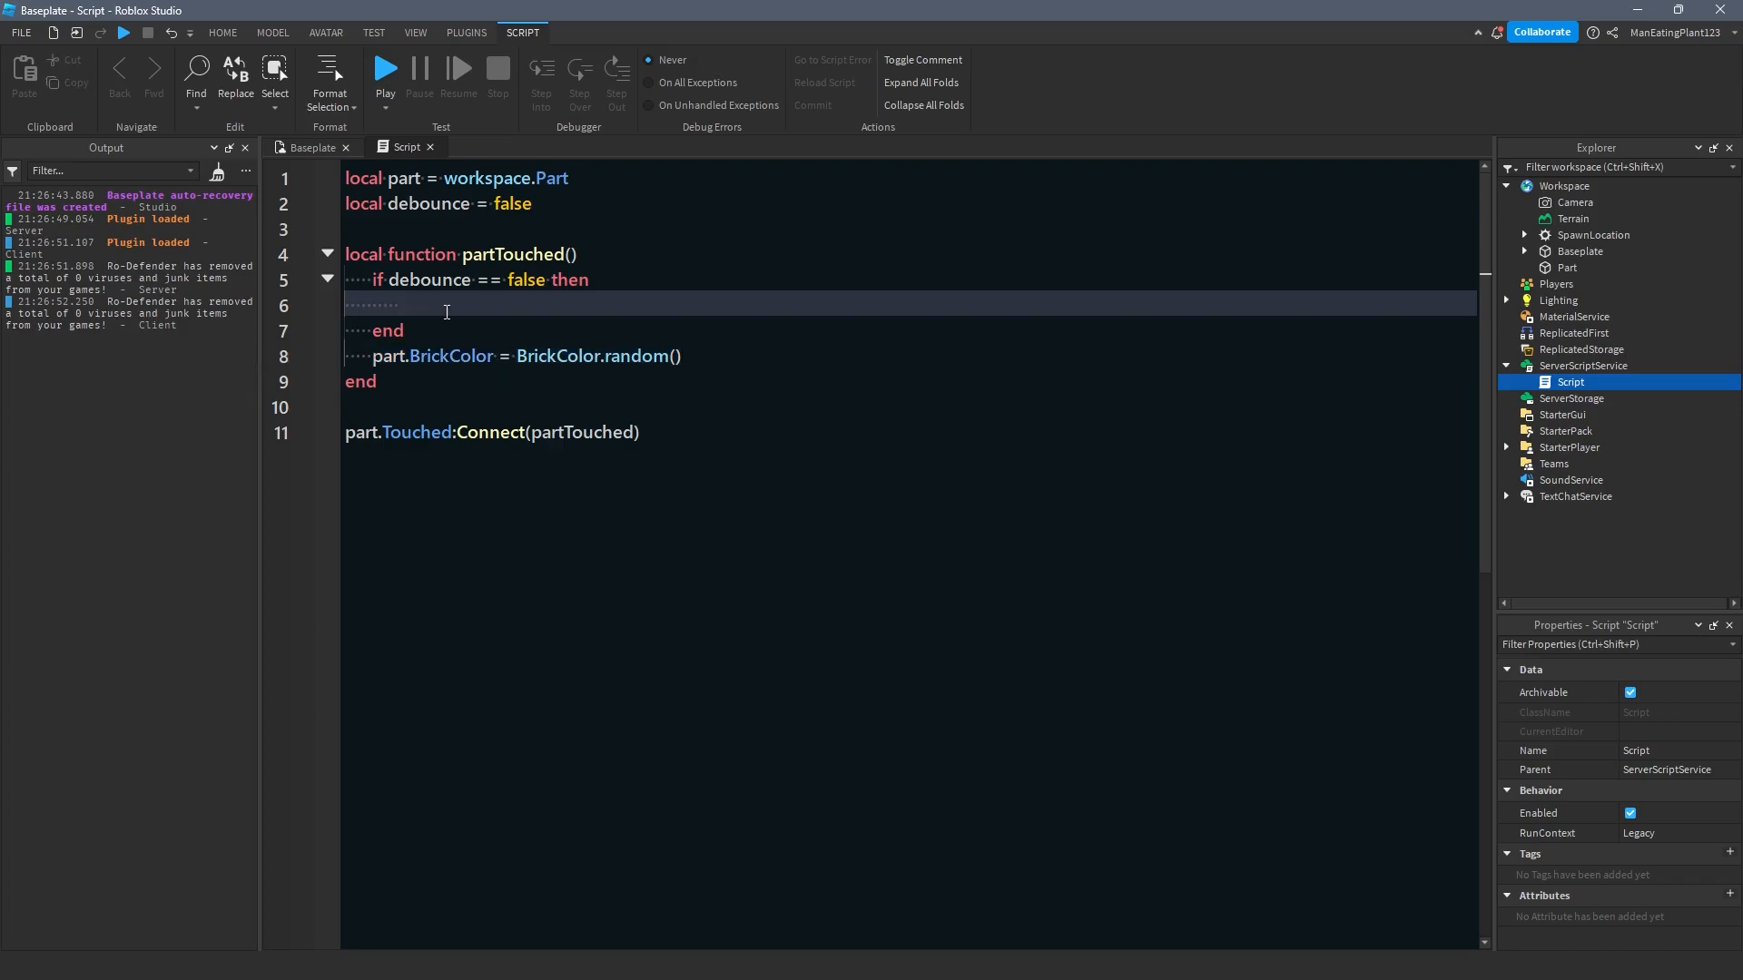
pyautogui.hotkey('ctrl', 'v')
pyautogui.moveTo(684, 356); pyautogui.dragTo(277, 377)
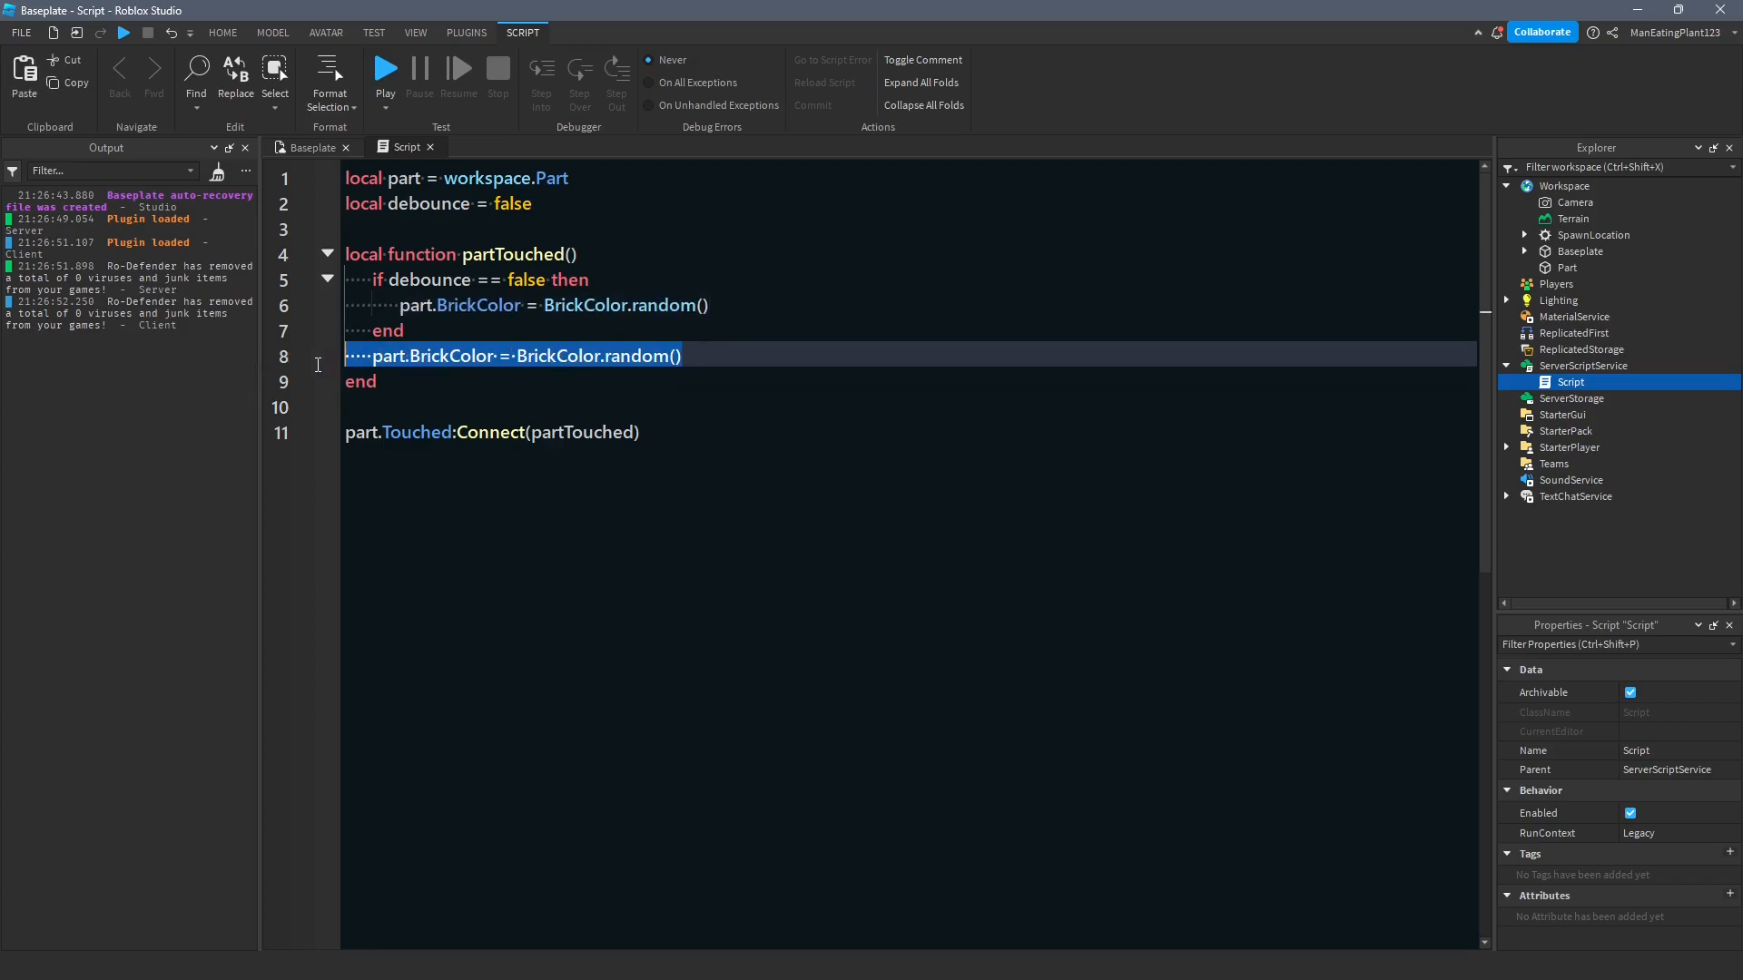
pyautogui.press('BackSpace')
pyautogui.press('BackSpace')
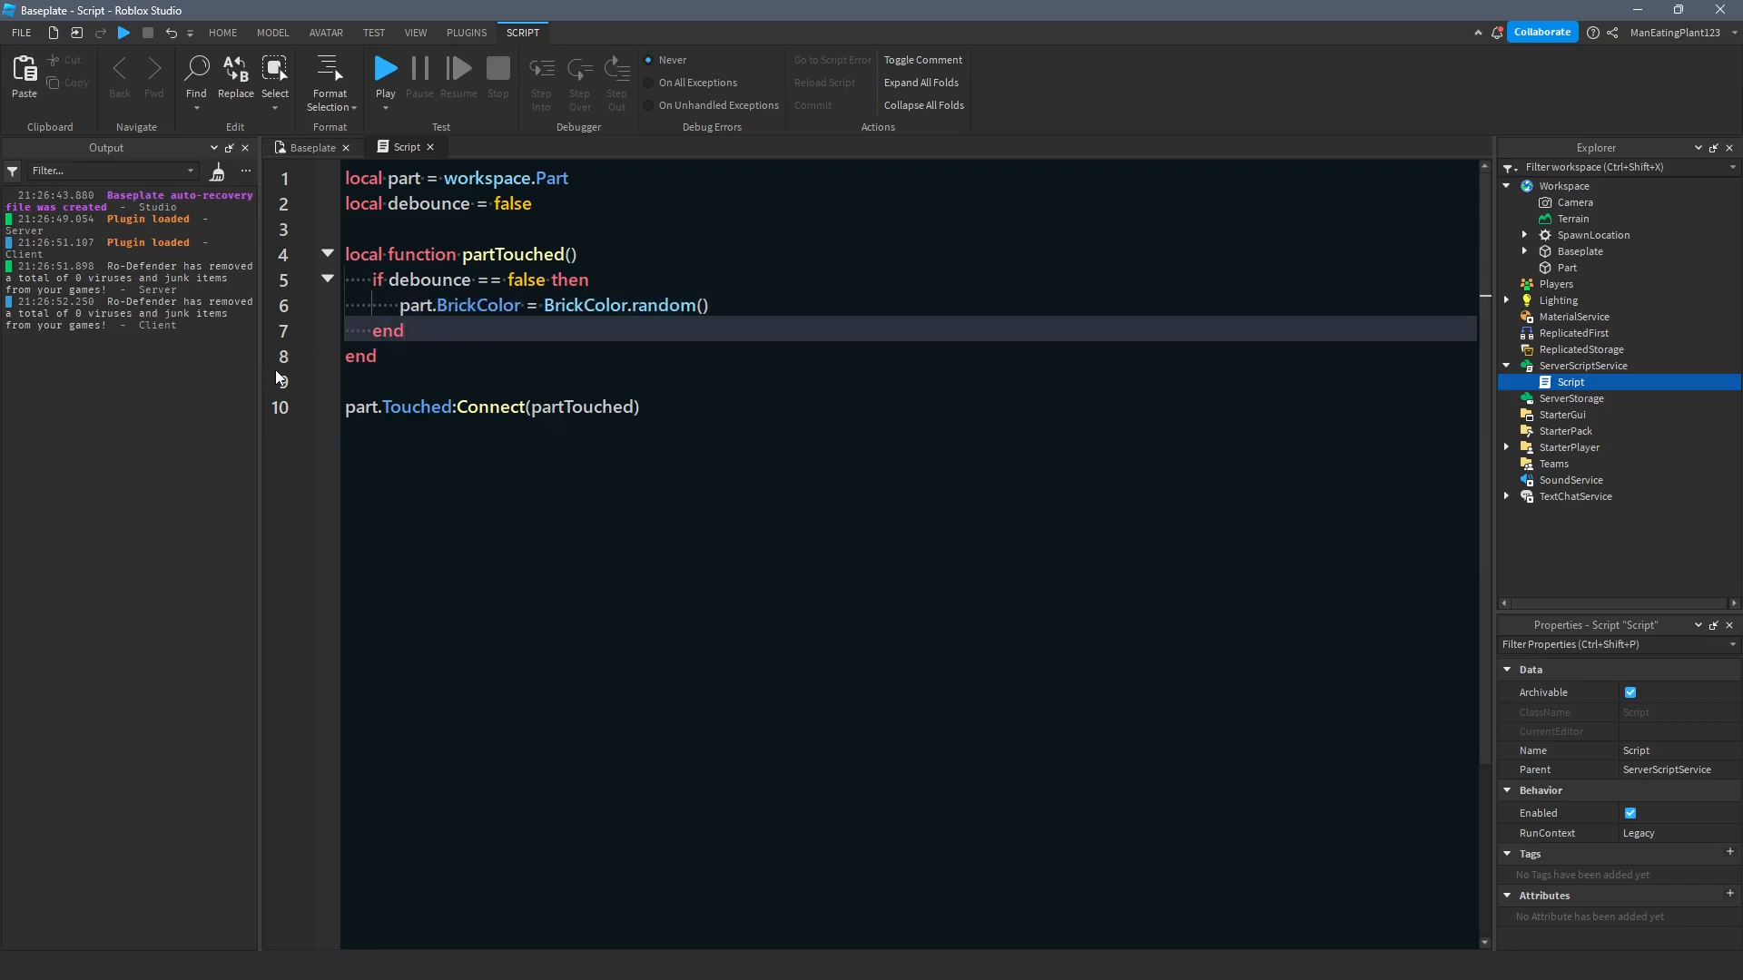
# Add 'debounce = true' as the first line of the if block.
pyautogui.click(623, 279)
pyautogui.press('Return')
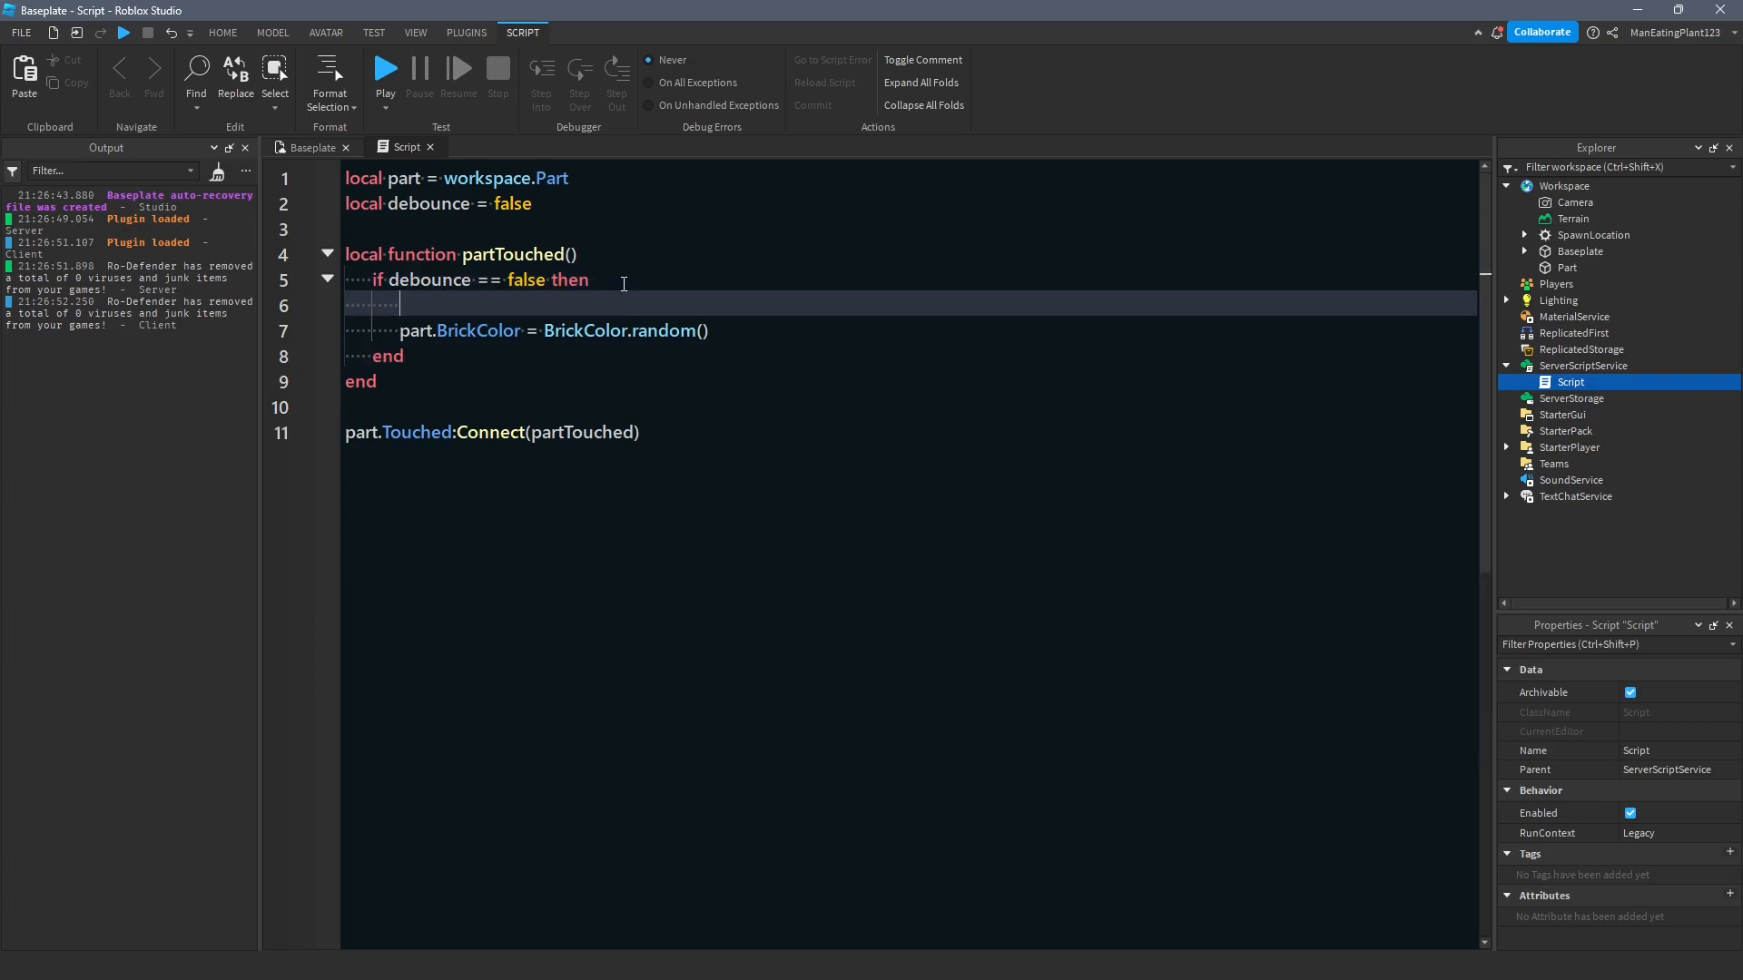
pyautogui.write('dee')
pyautogui.press('BackSpace')
pyautogui.write('b')
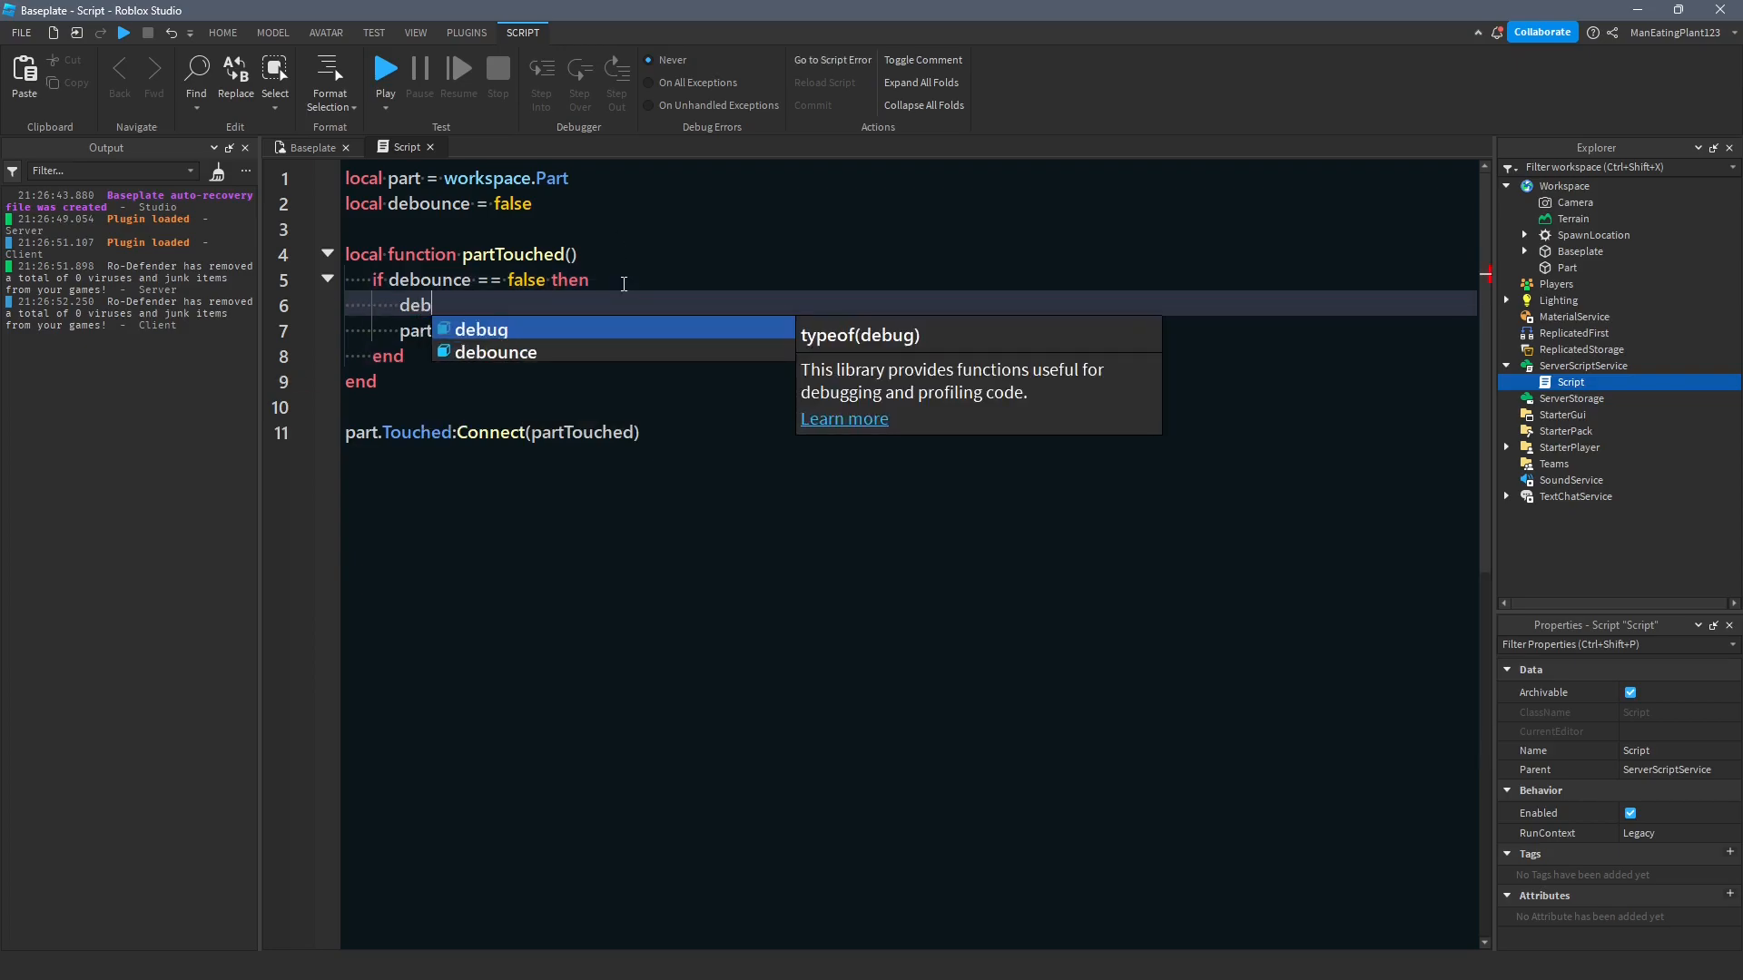
pyautogui.press('Down')
pyautogui.press('Tab')
pyautogui.write('= t')
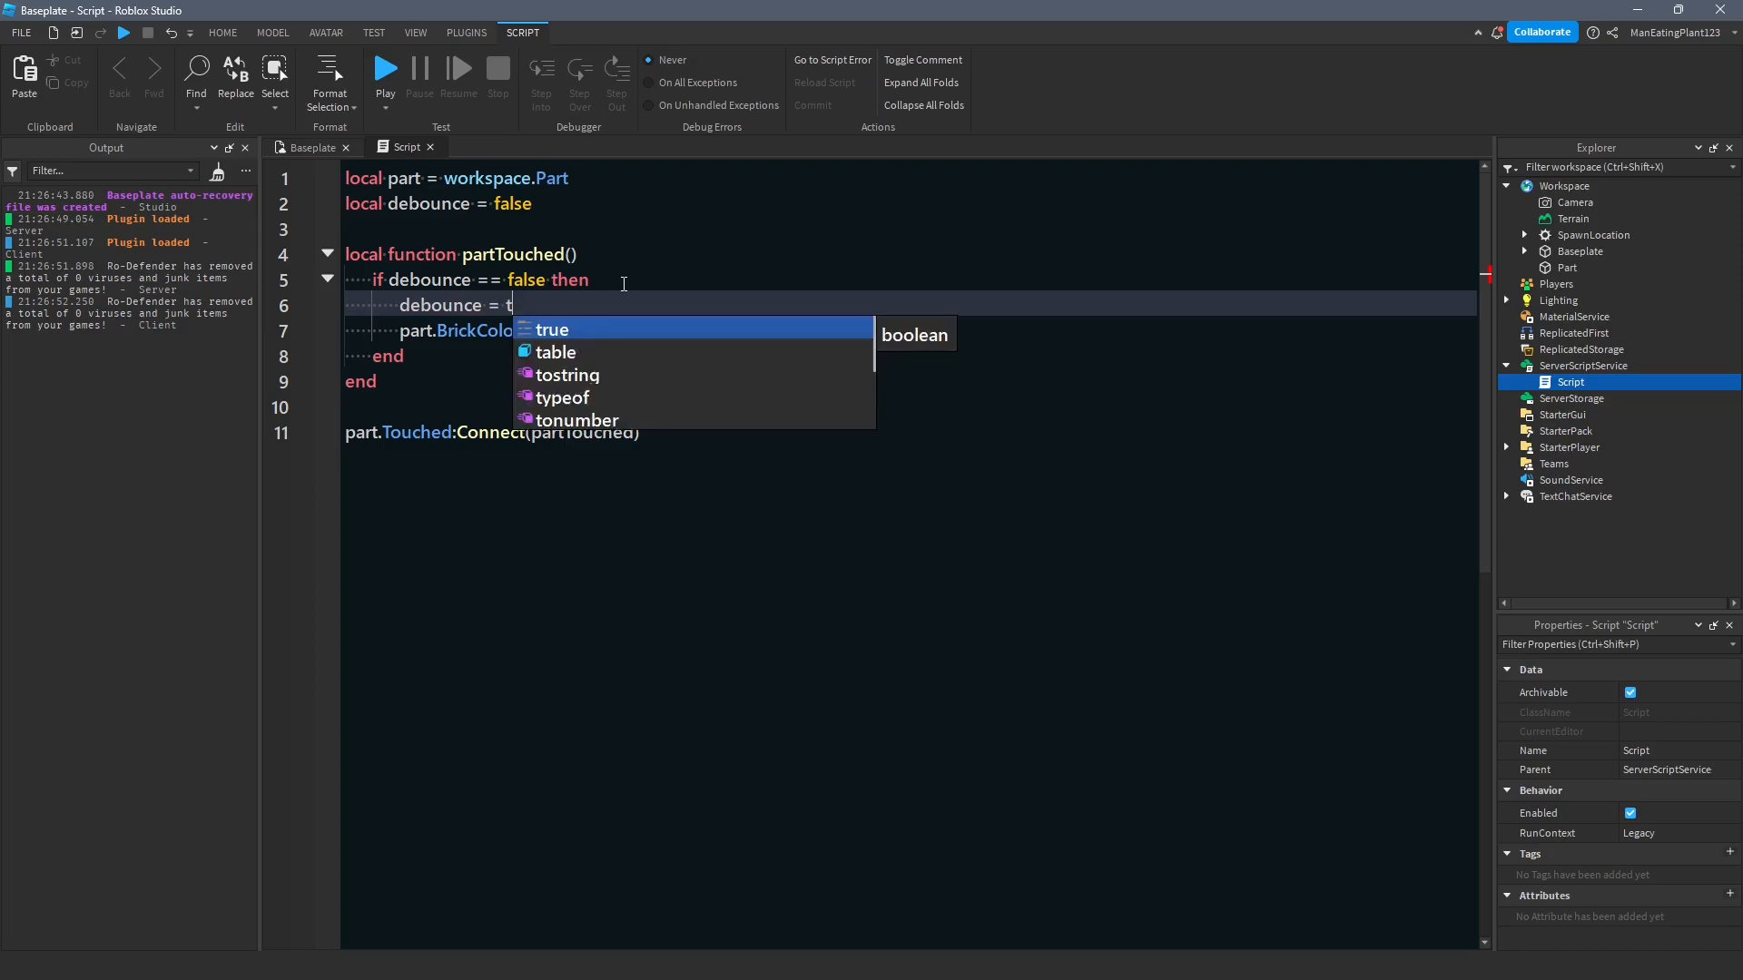
pyautogui.write('ruee')
pyautogui.press('Tab')
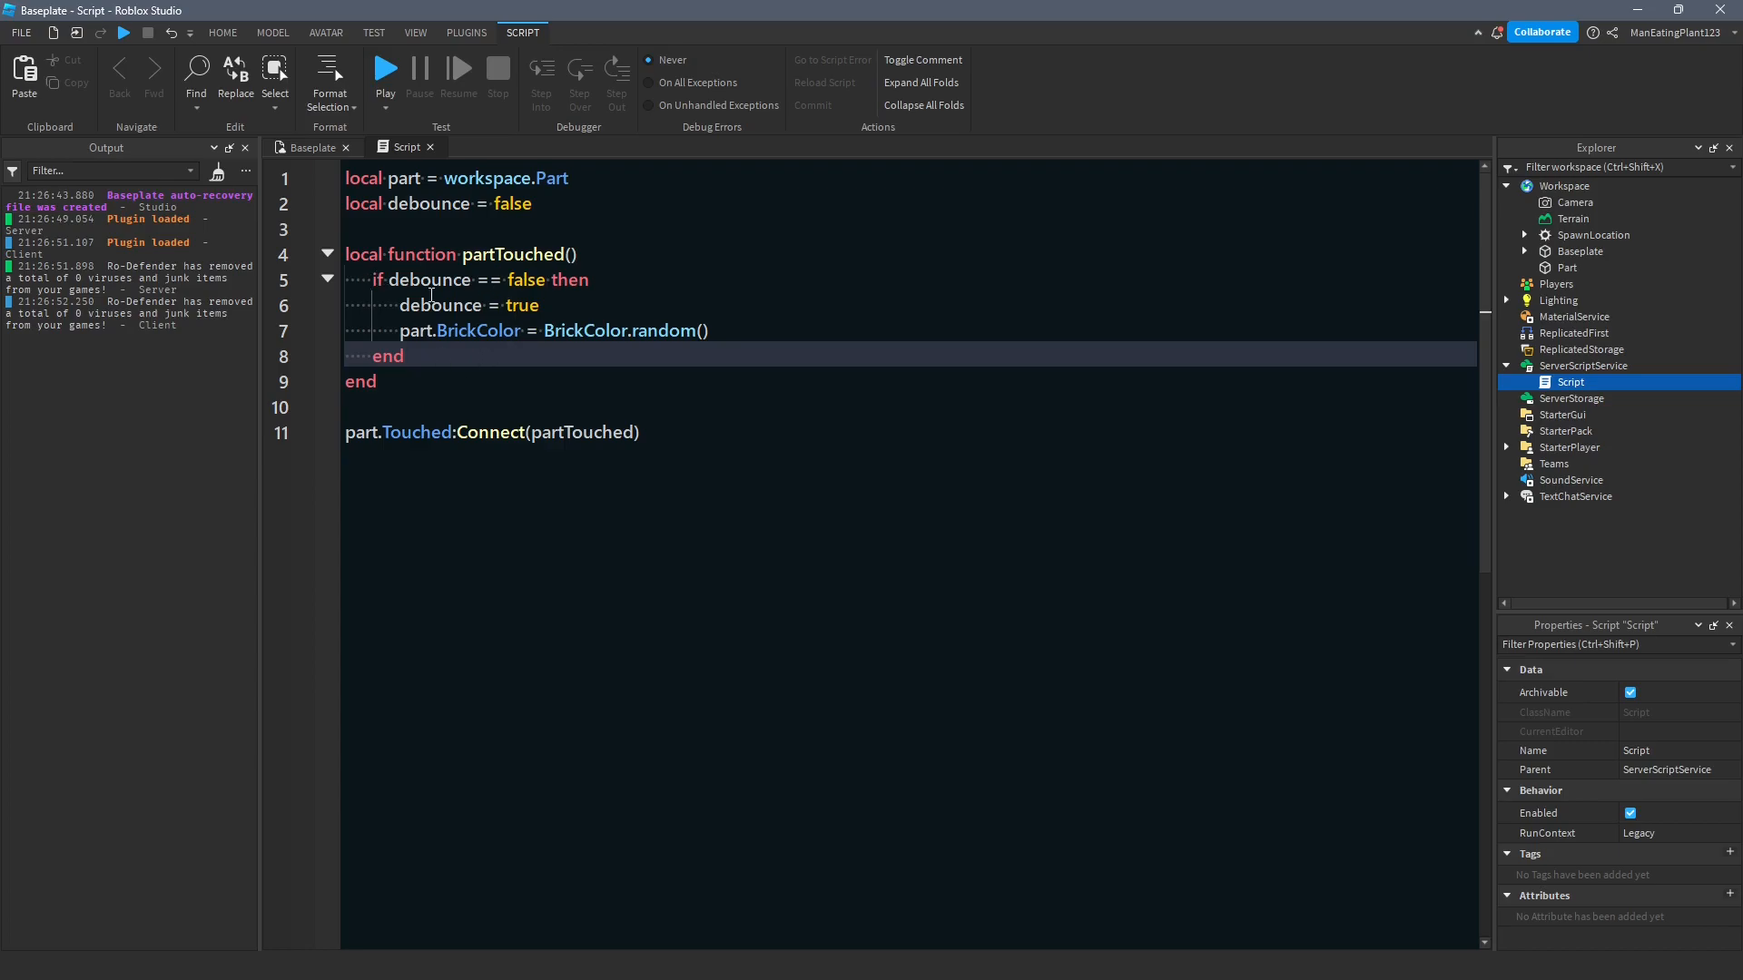
# Add an else branch containing 'return nil' before the inner end.
pyautogui.press('Up')
pyautogui.press('End')
pyautogui.press('Return')
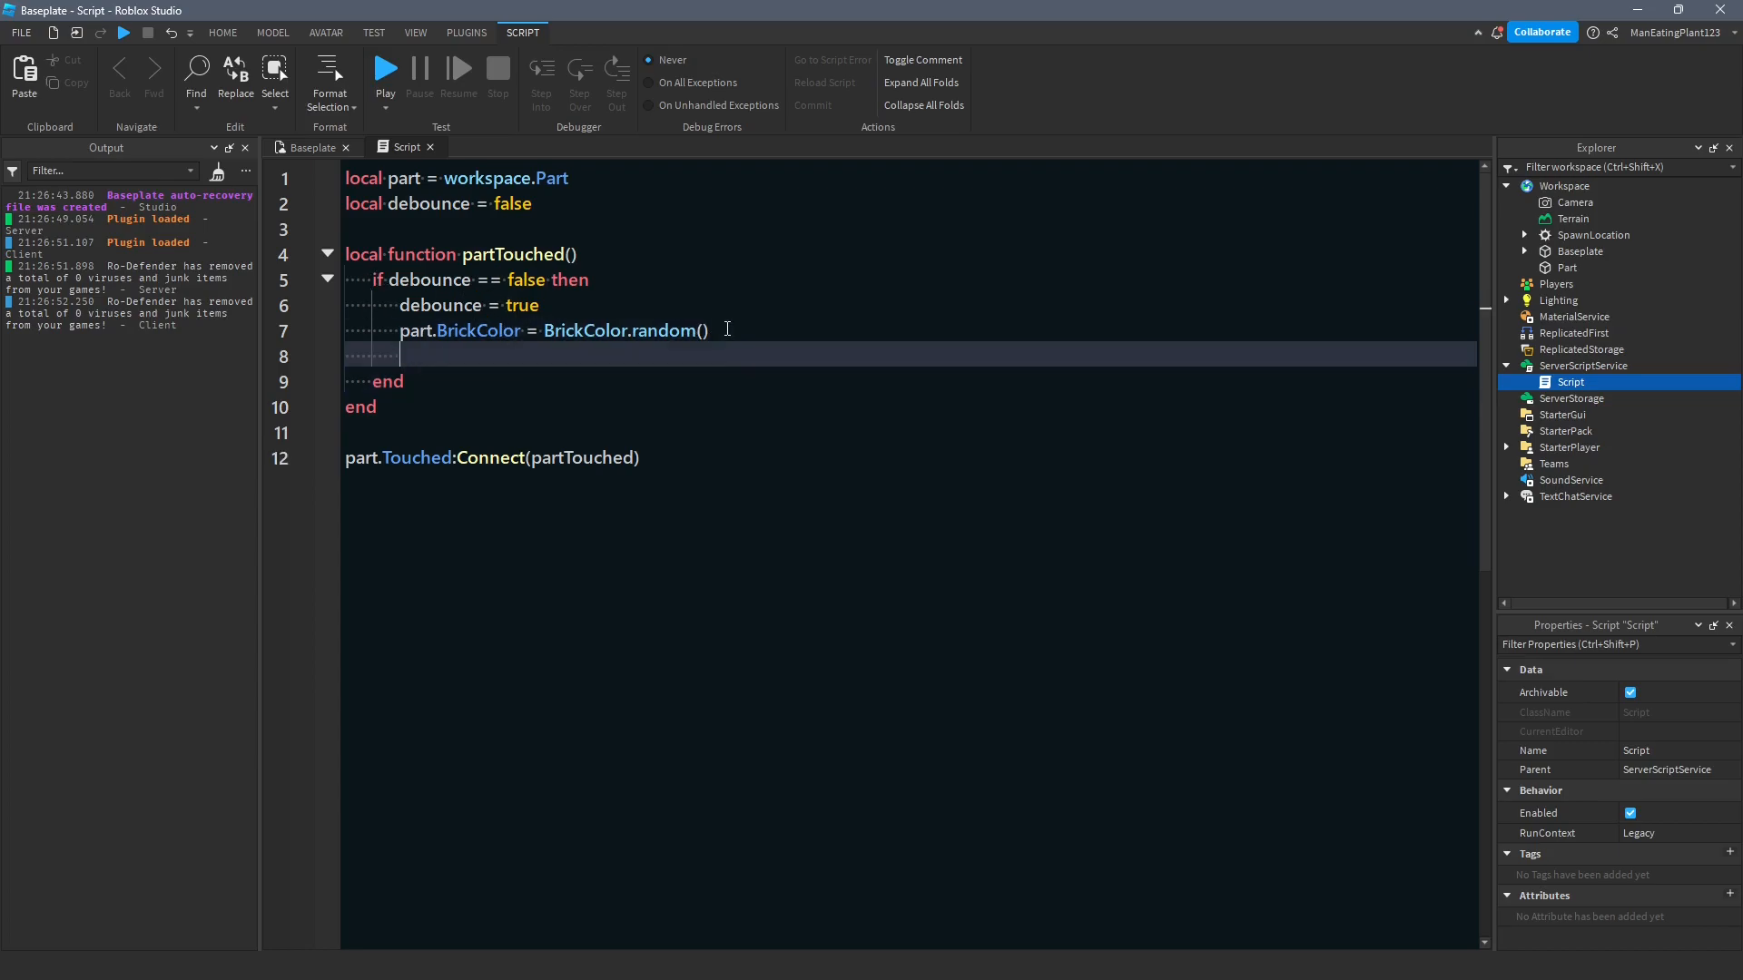
pyautogui.write('els')
pyautogui.press('Return')
pyautogui.press('Return')
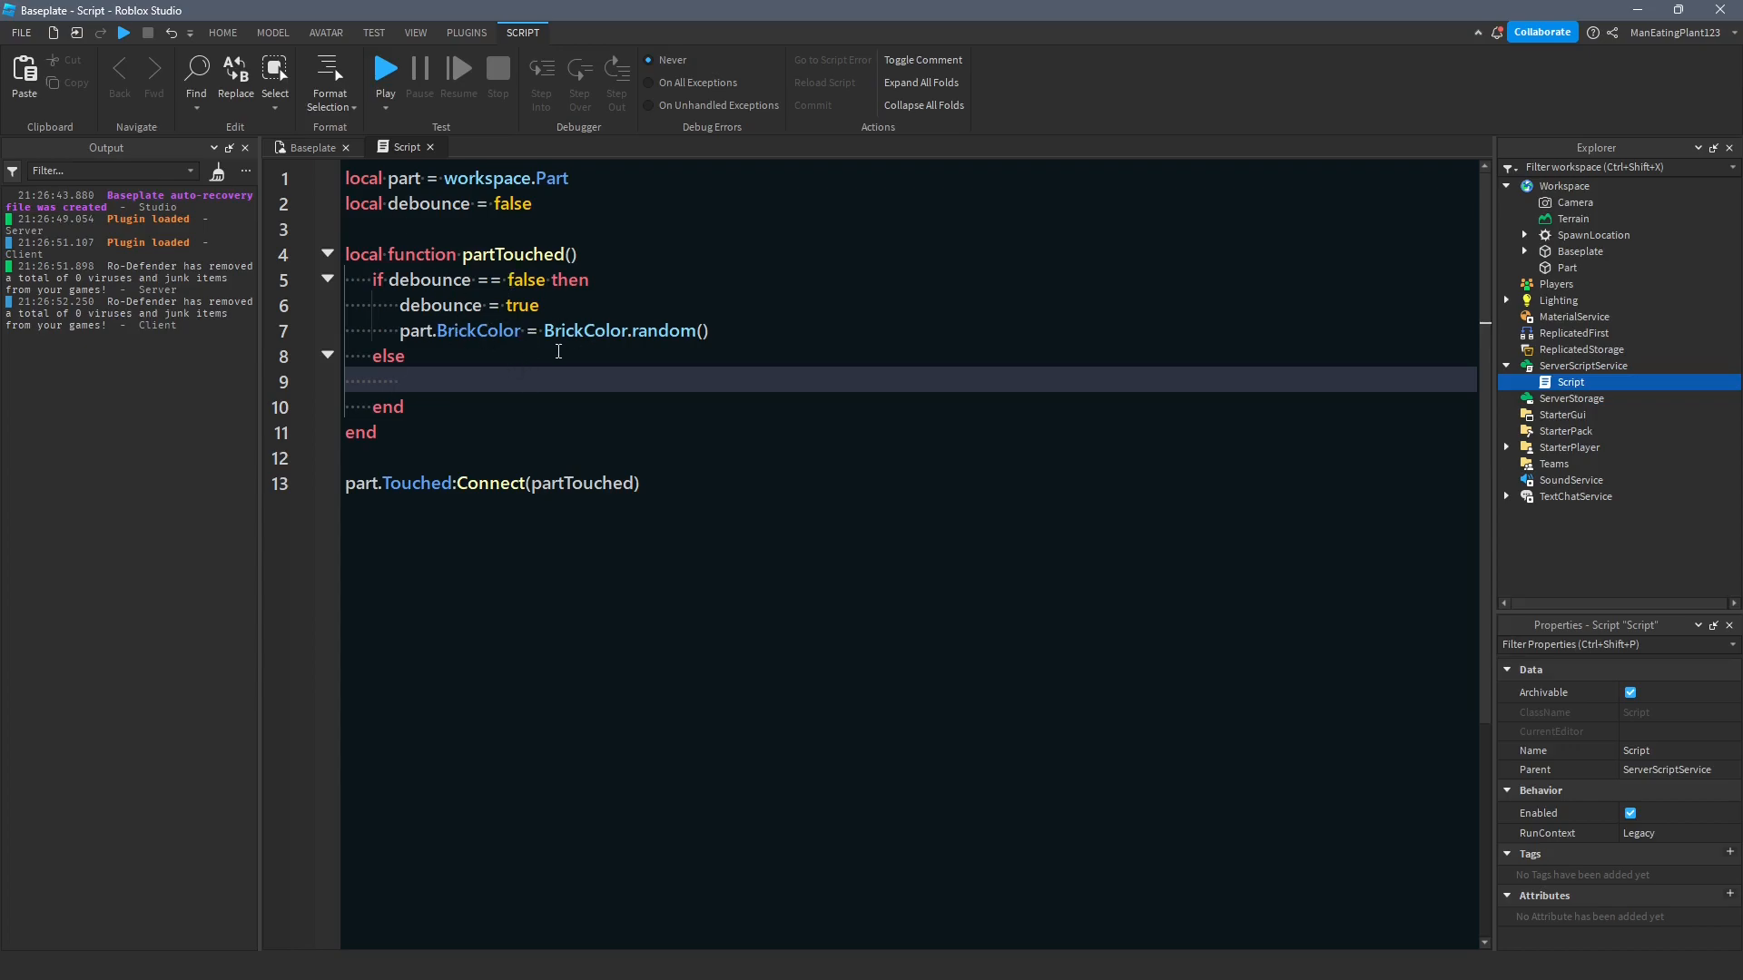
pyautogui.write('re')
pyautogui.press('Return')
pyautogui.write('return n')
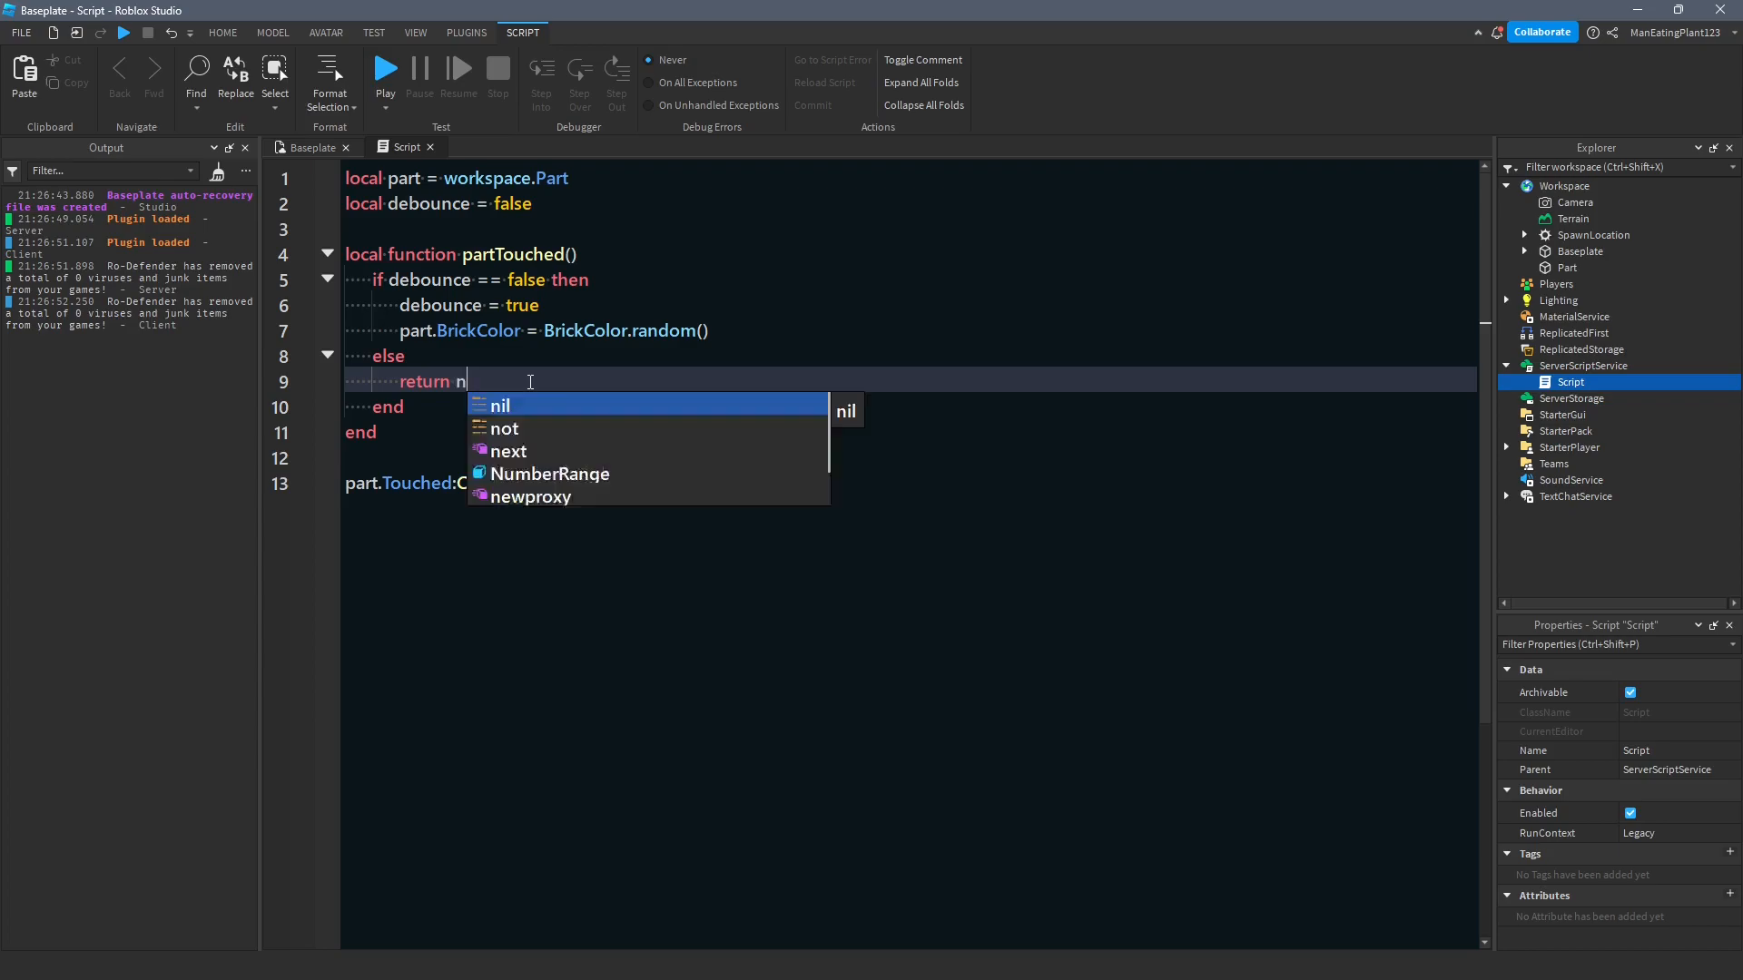
pyautogui.press('Return')
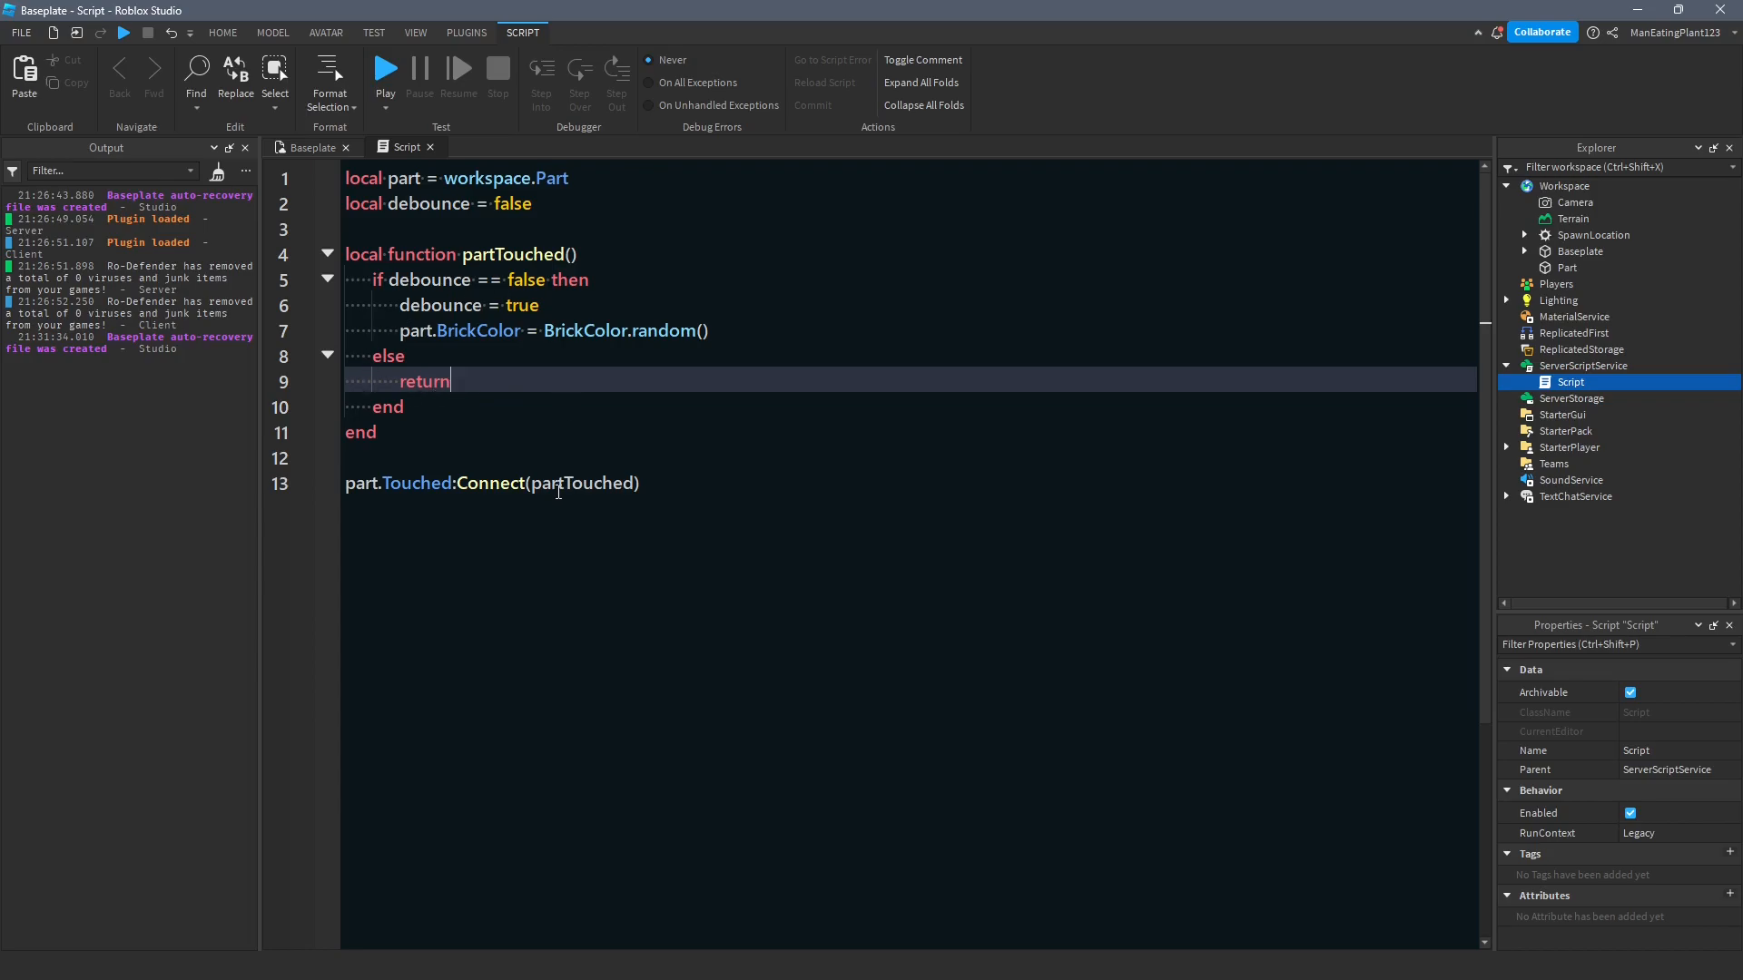
# After the if block add 'task.wait(1)' and start the 'debounce = false' reset line.
pyautogui.click(442, 396)
pyautogui.press('Return')
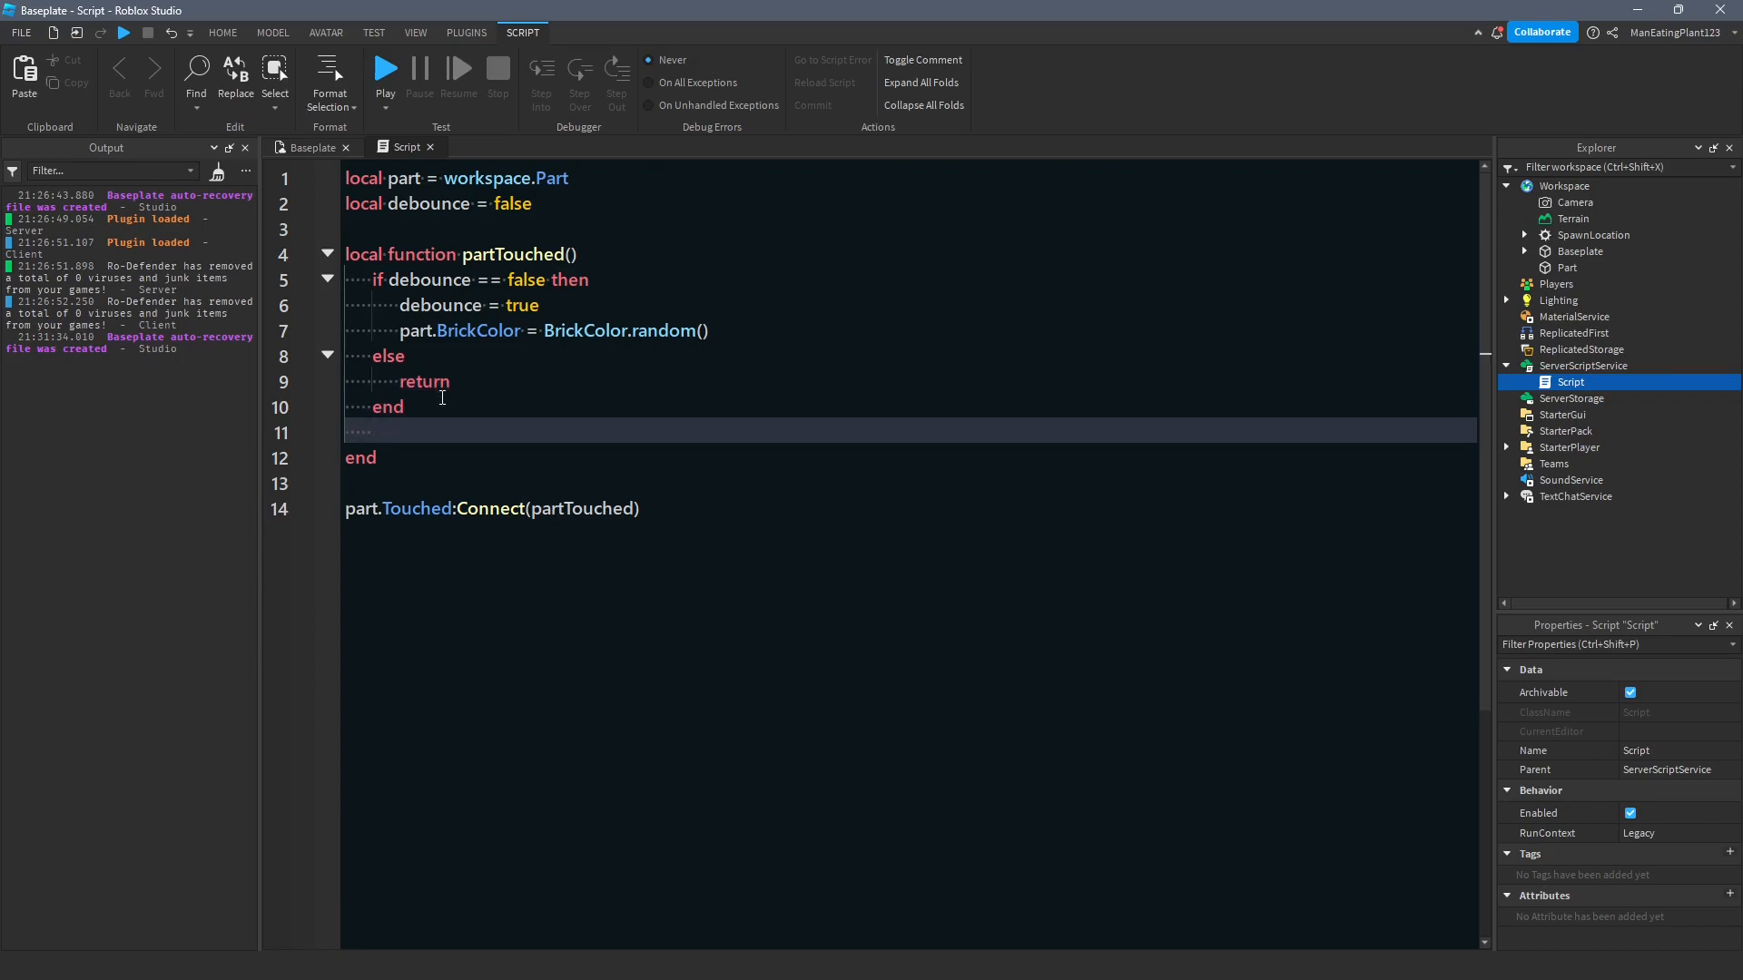
pyautogui.write('task')
pyautogui.write('.wait(')
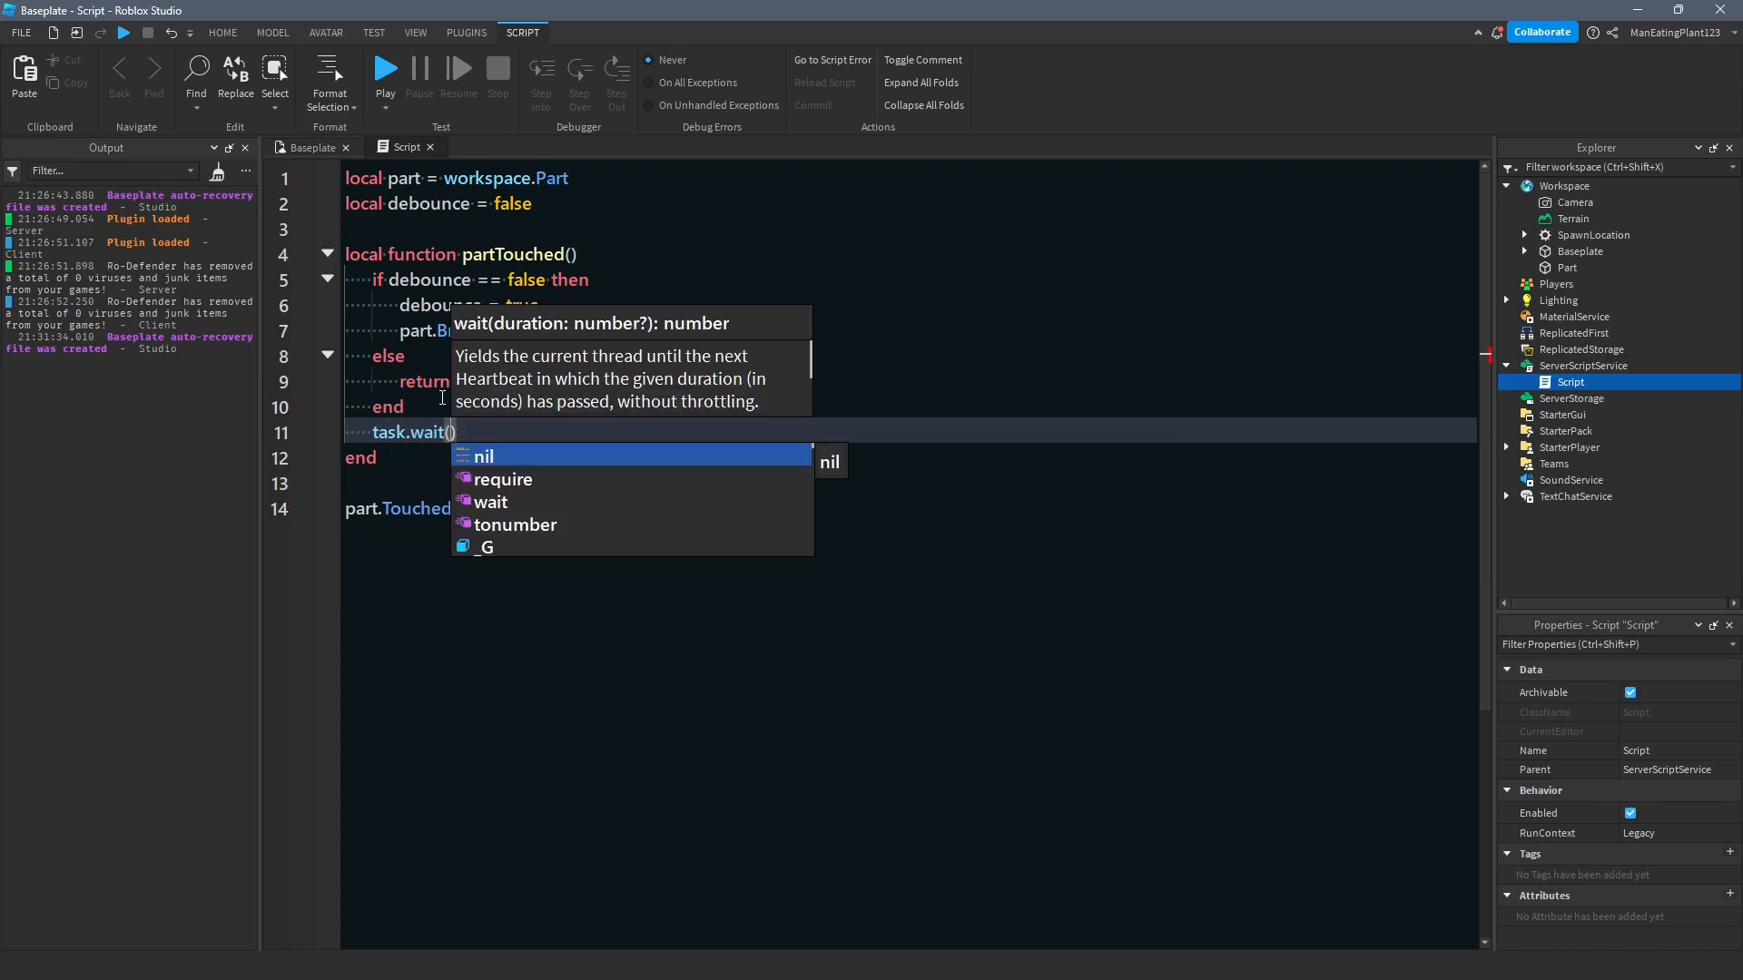
pyautogui.write('1')
pyautogui.press('Return')
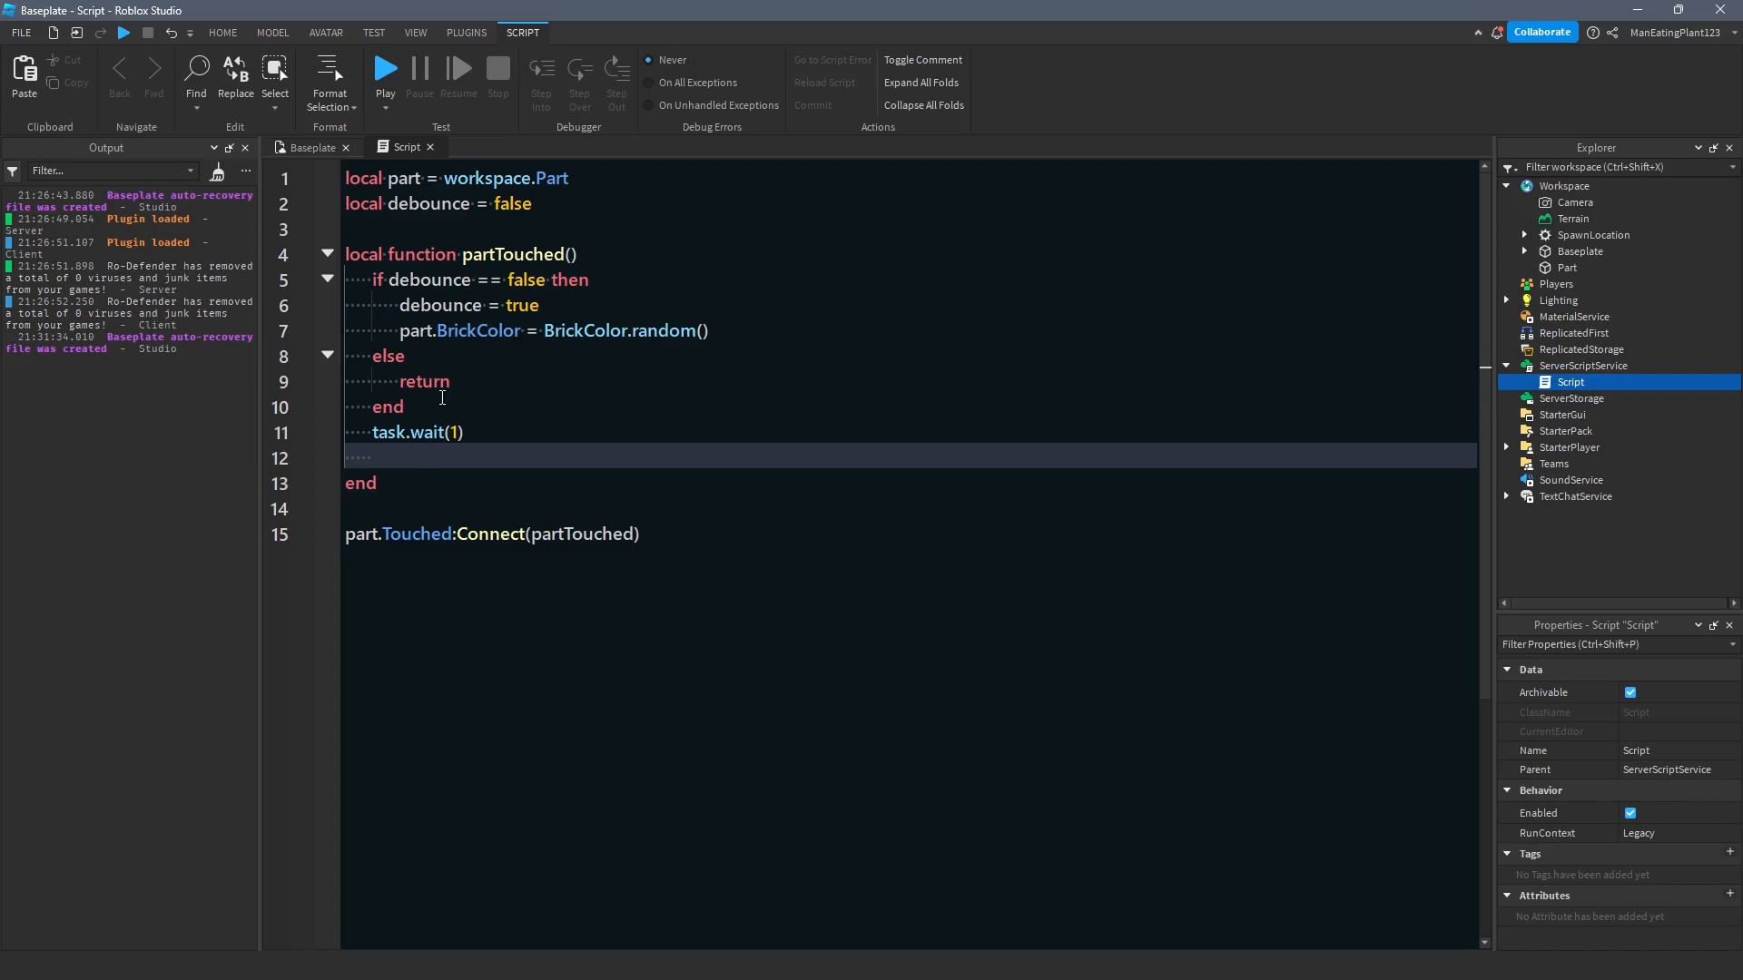
pyautogui.write('debo')
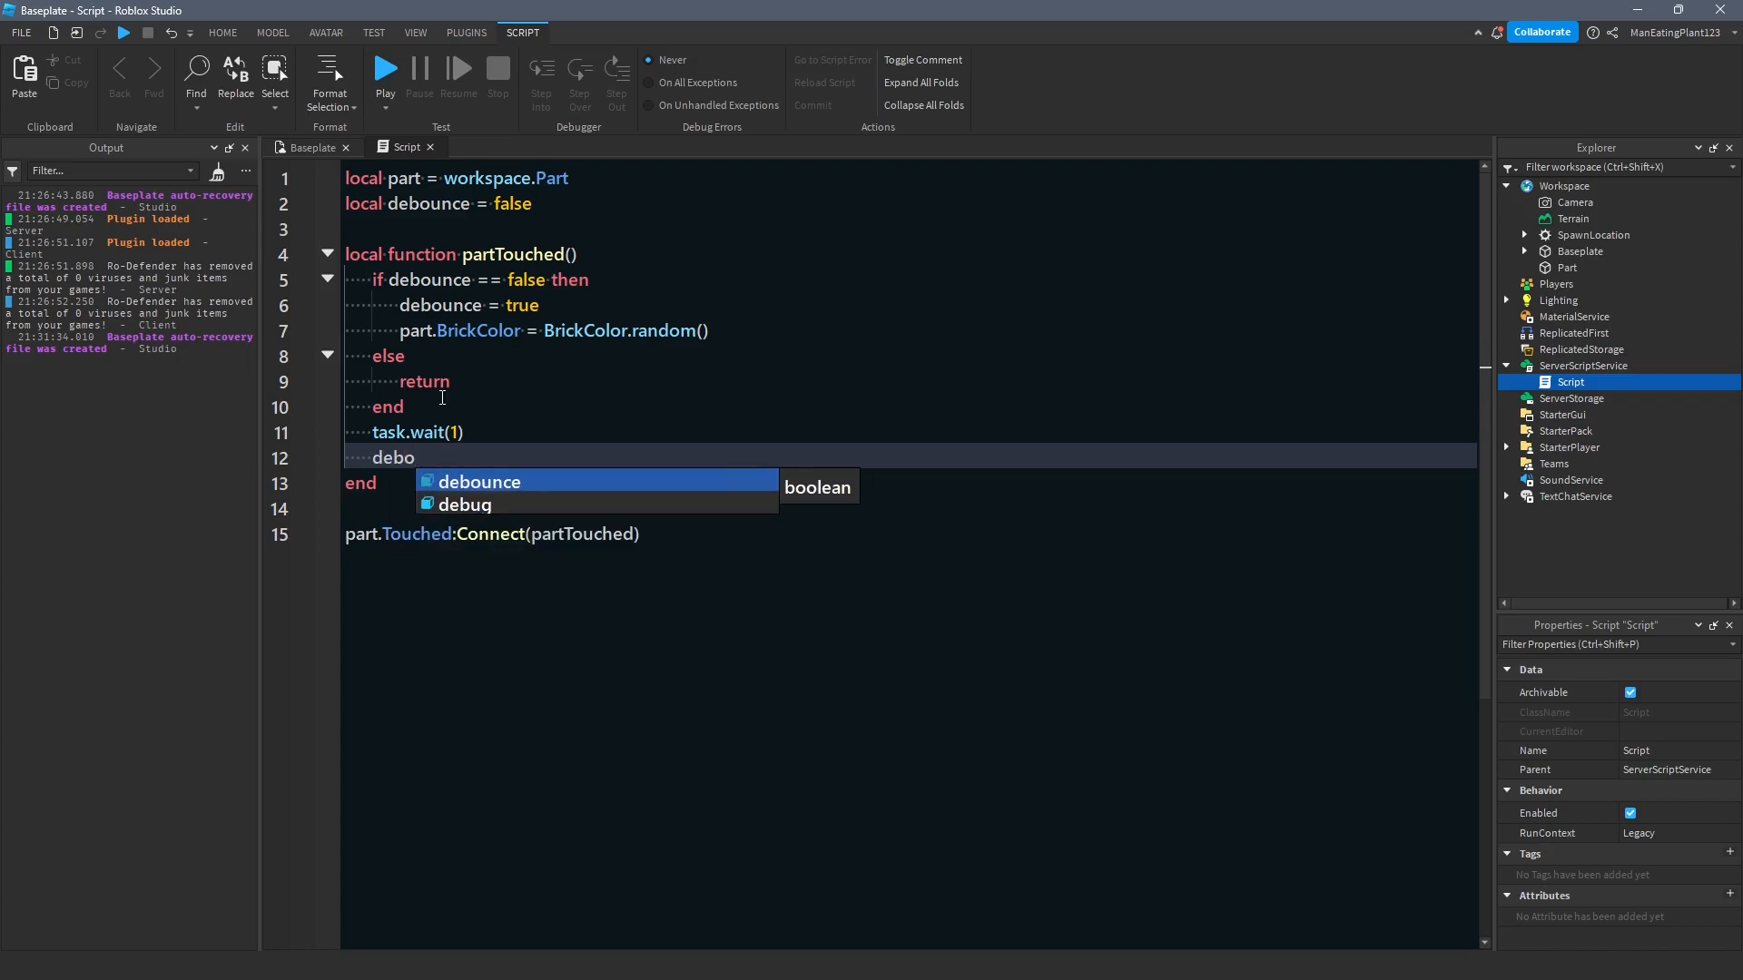
pyautogui.write('unce = tru')
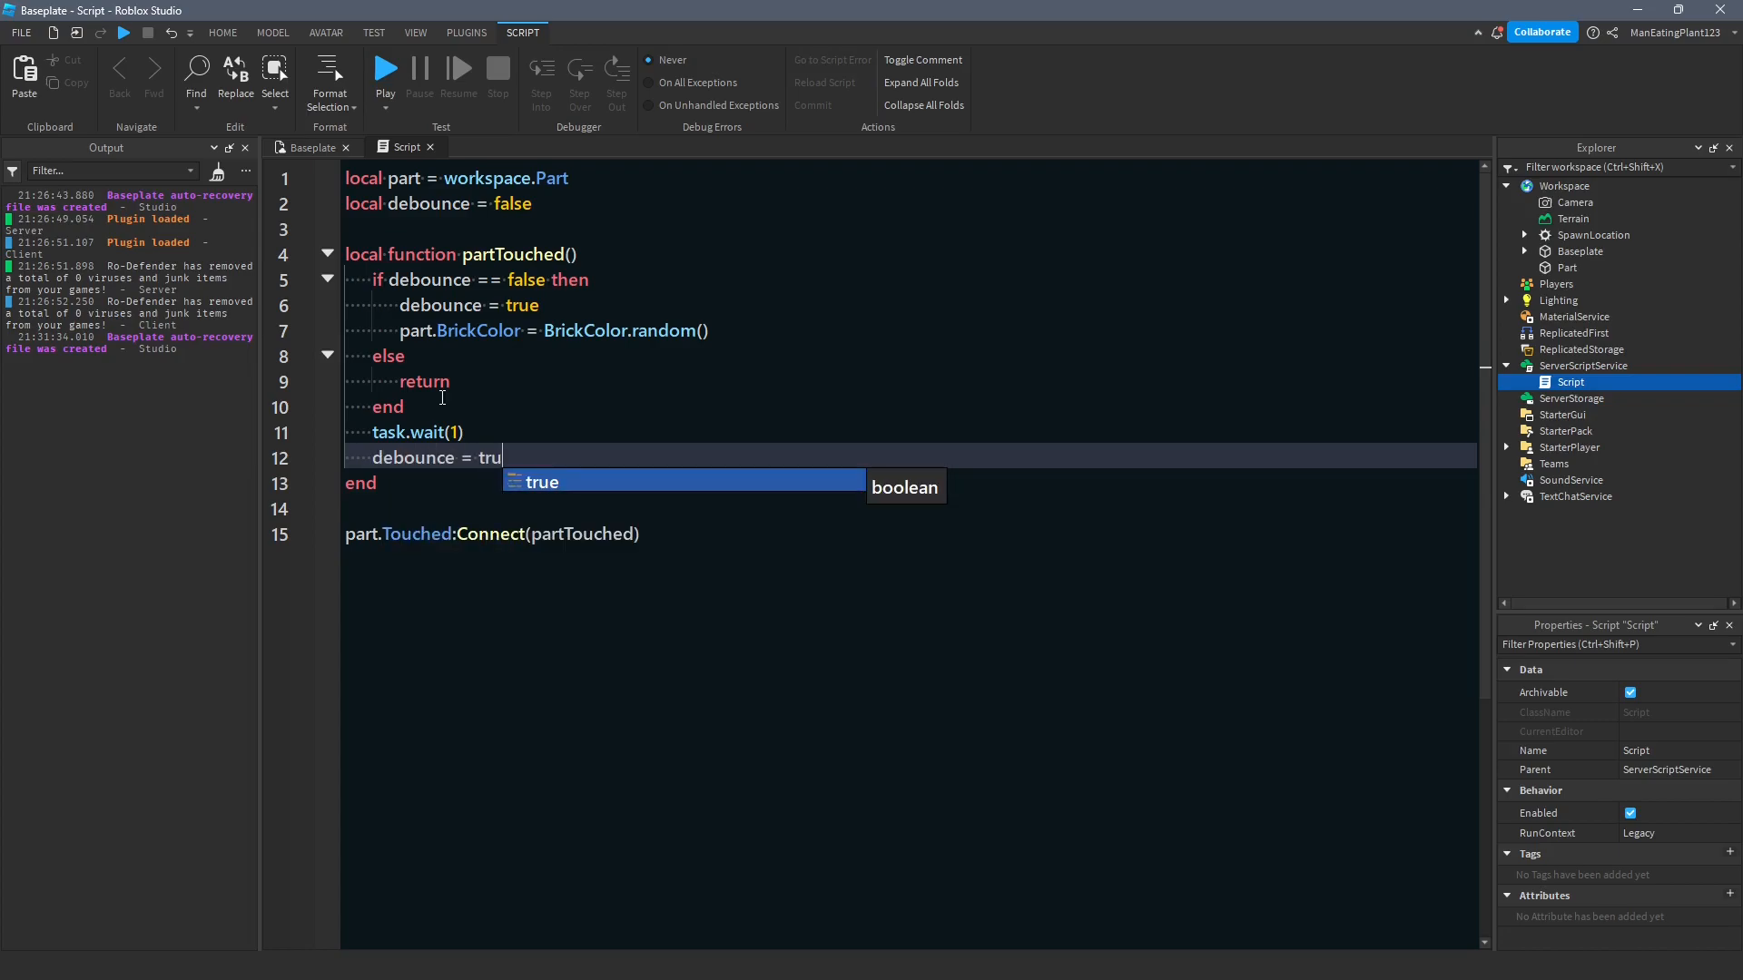
pyautogui.write('e')
pyautogui.press('BackSpace')
pyautogui.press('BackSpace')
pyautogui.press('BackSpace')
pyautogui.press('BackSpace')
pyautogui.write('f')
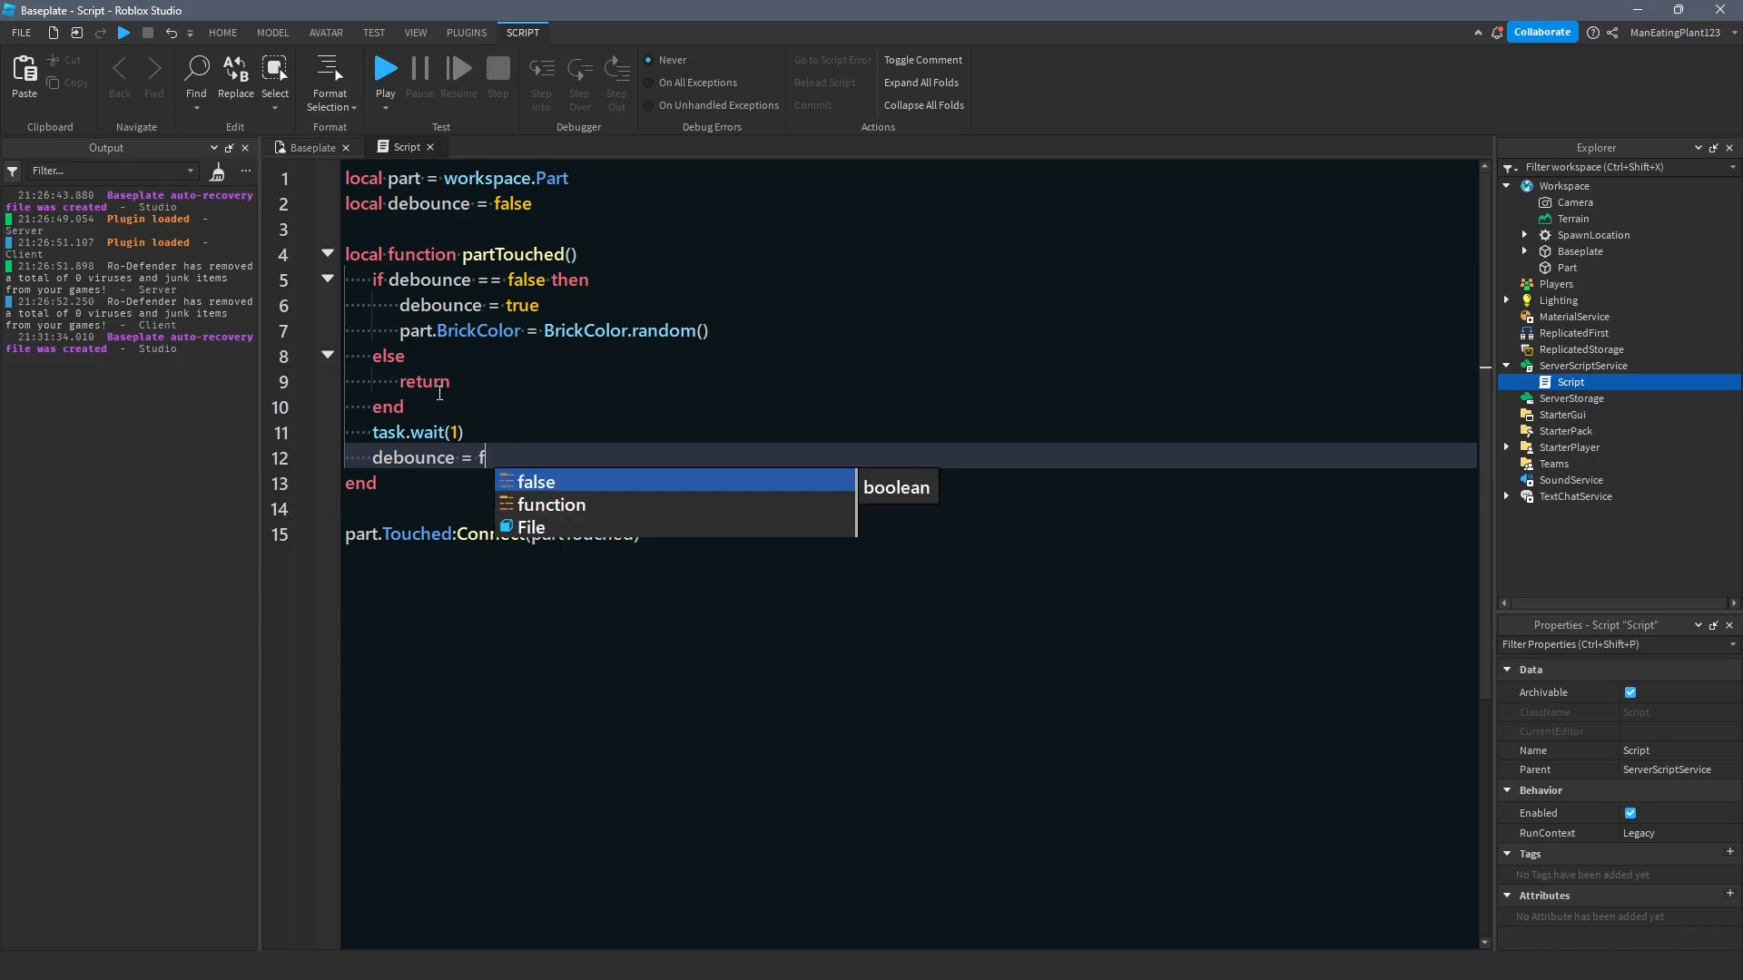
pyautogui.write('alse')
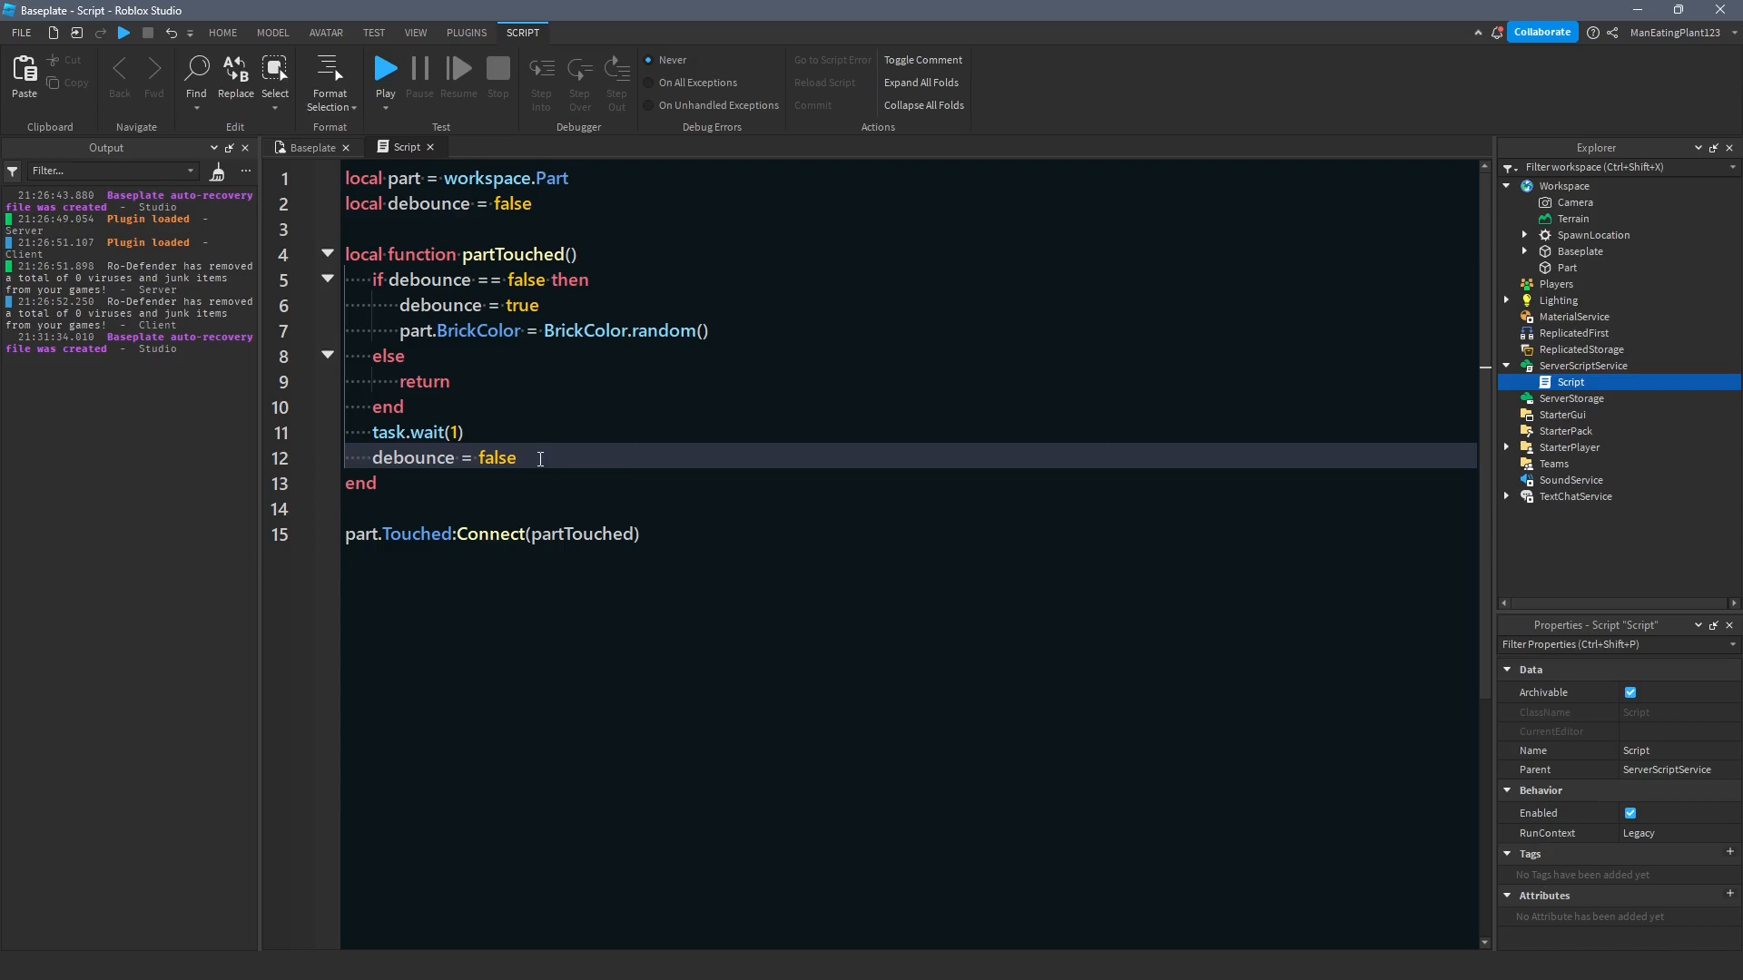
# Delete the else and return lines, leaving a plain if-block in the touch handler.
pyautogui.moveTo(463, 381); pyautogui.dragTo(343, 355)
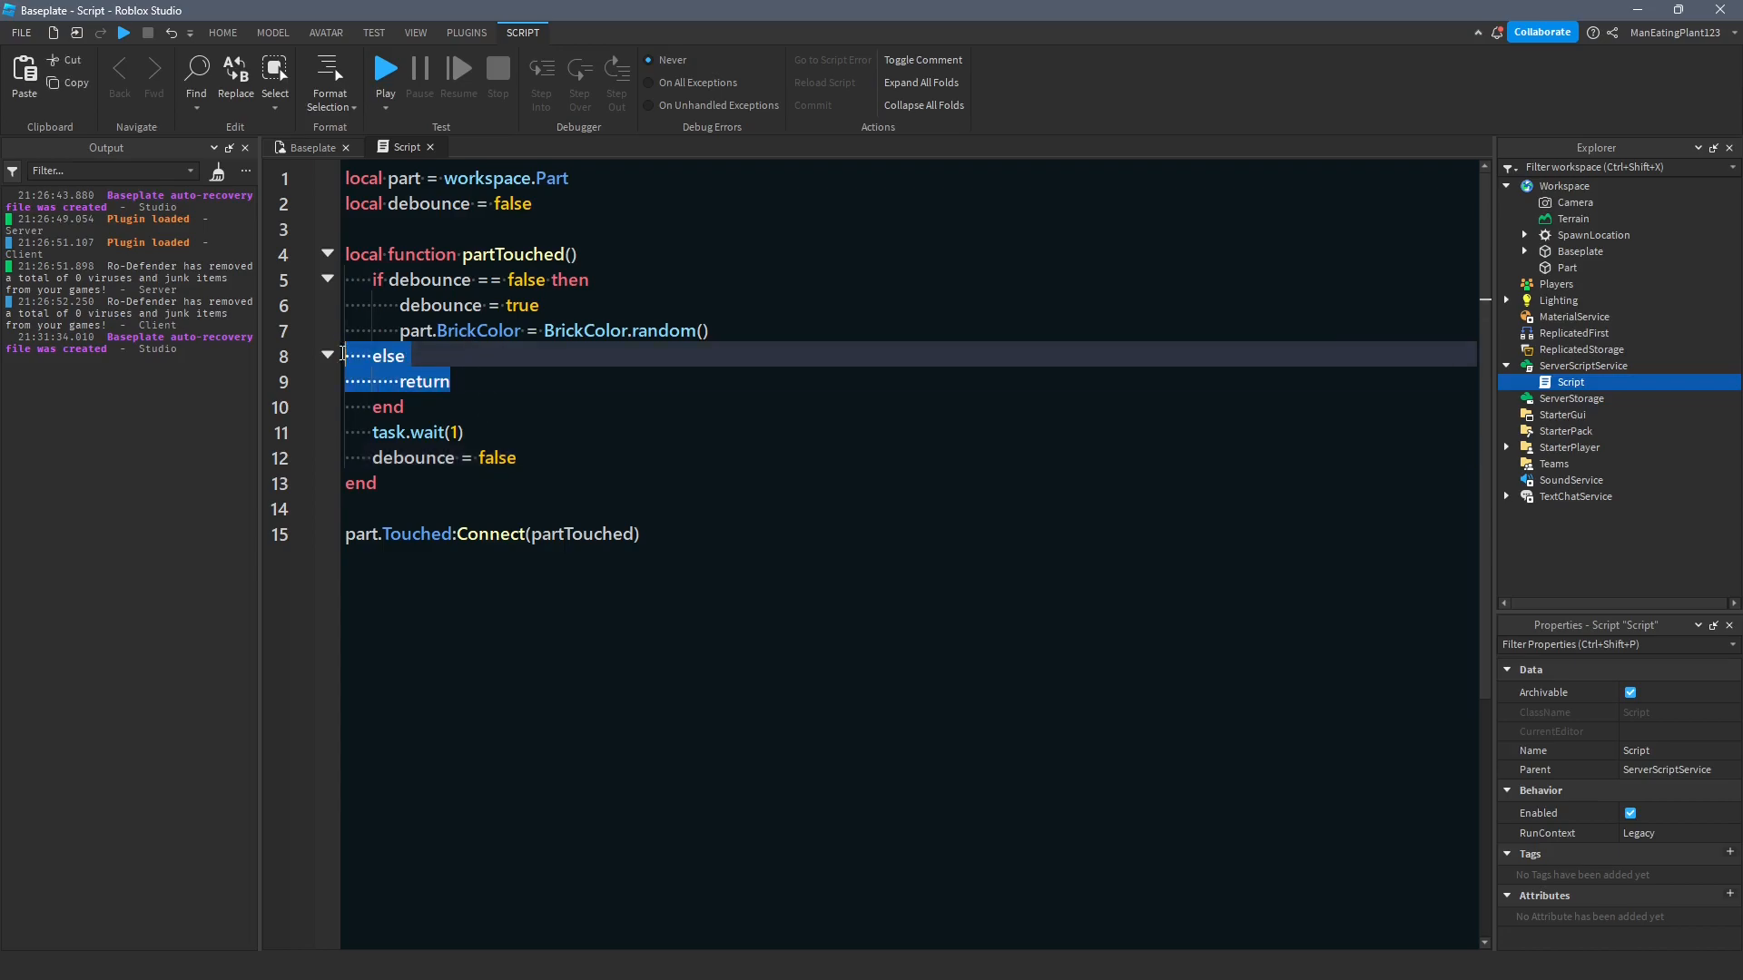
pyautogui.press('BackSpace')
pyautogui.press('BackSpace')
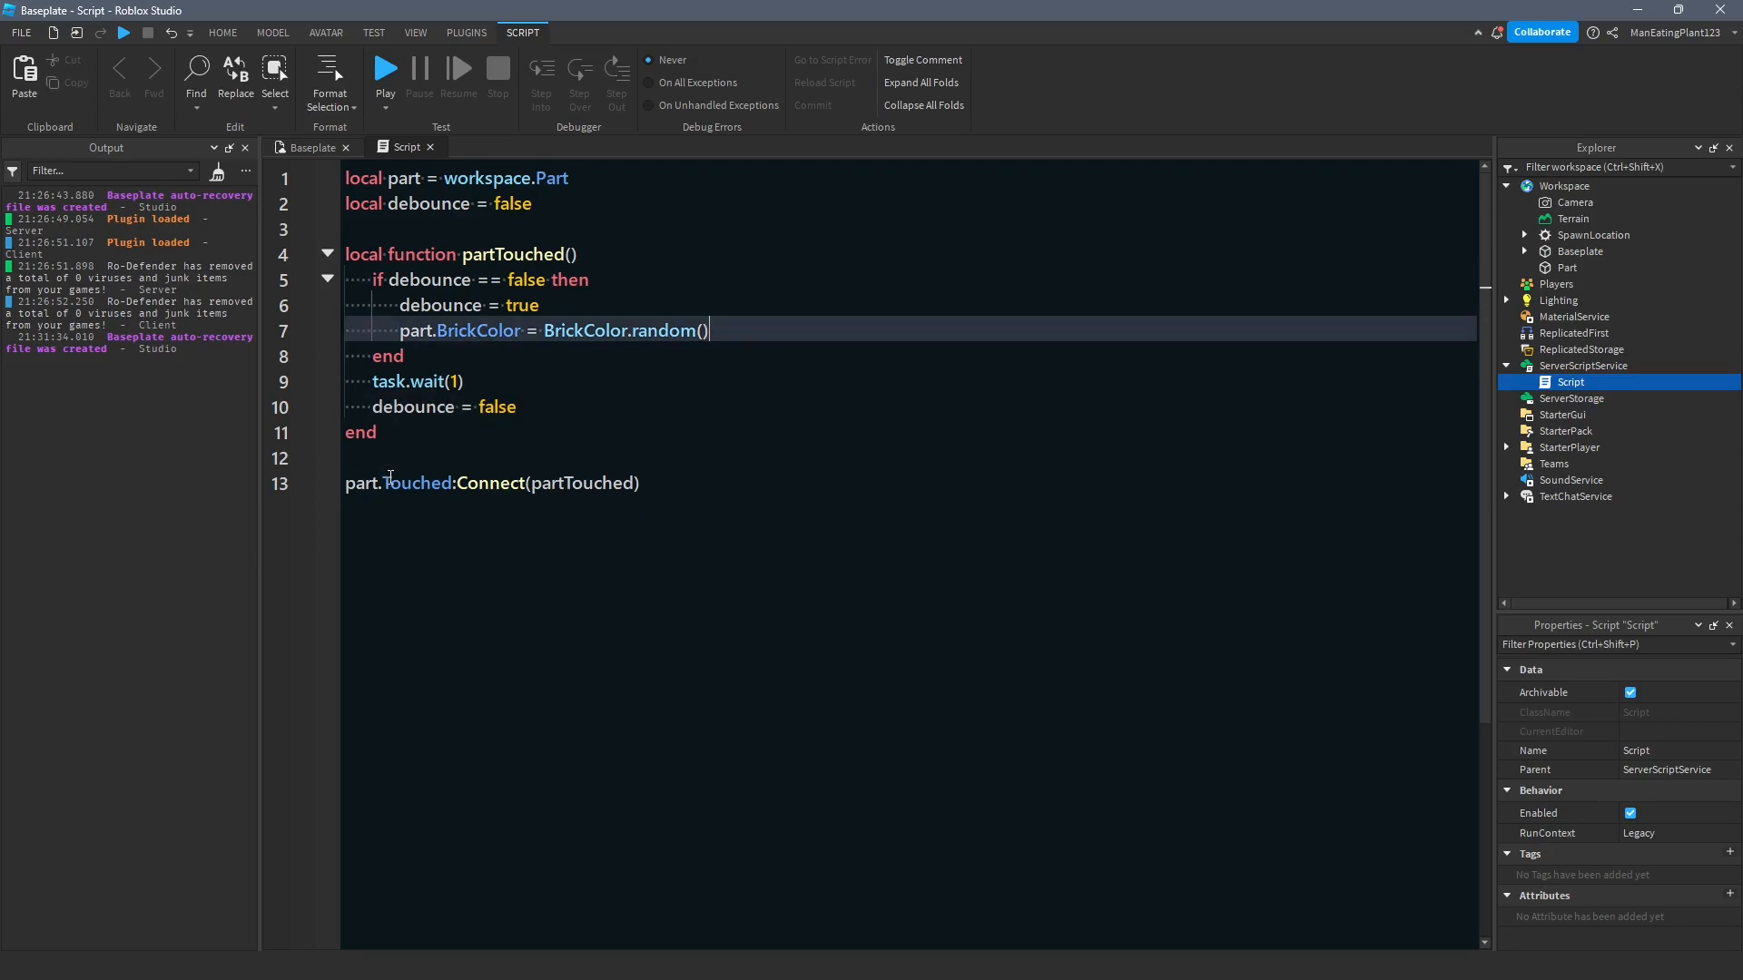
# Playtest by walking the avatar into the block, check the script mid-test, then stop the test.
pyautogui.click(384, 70)
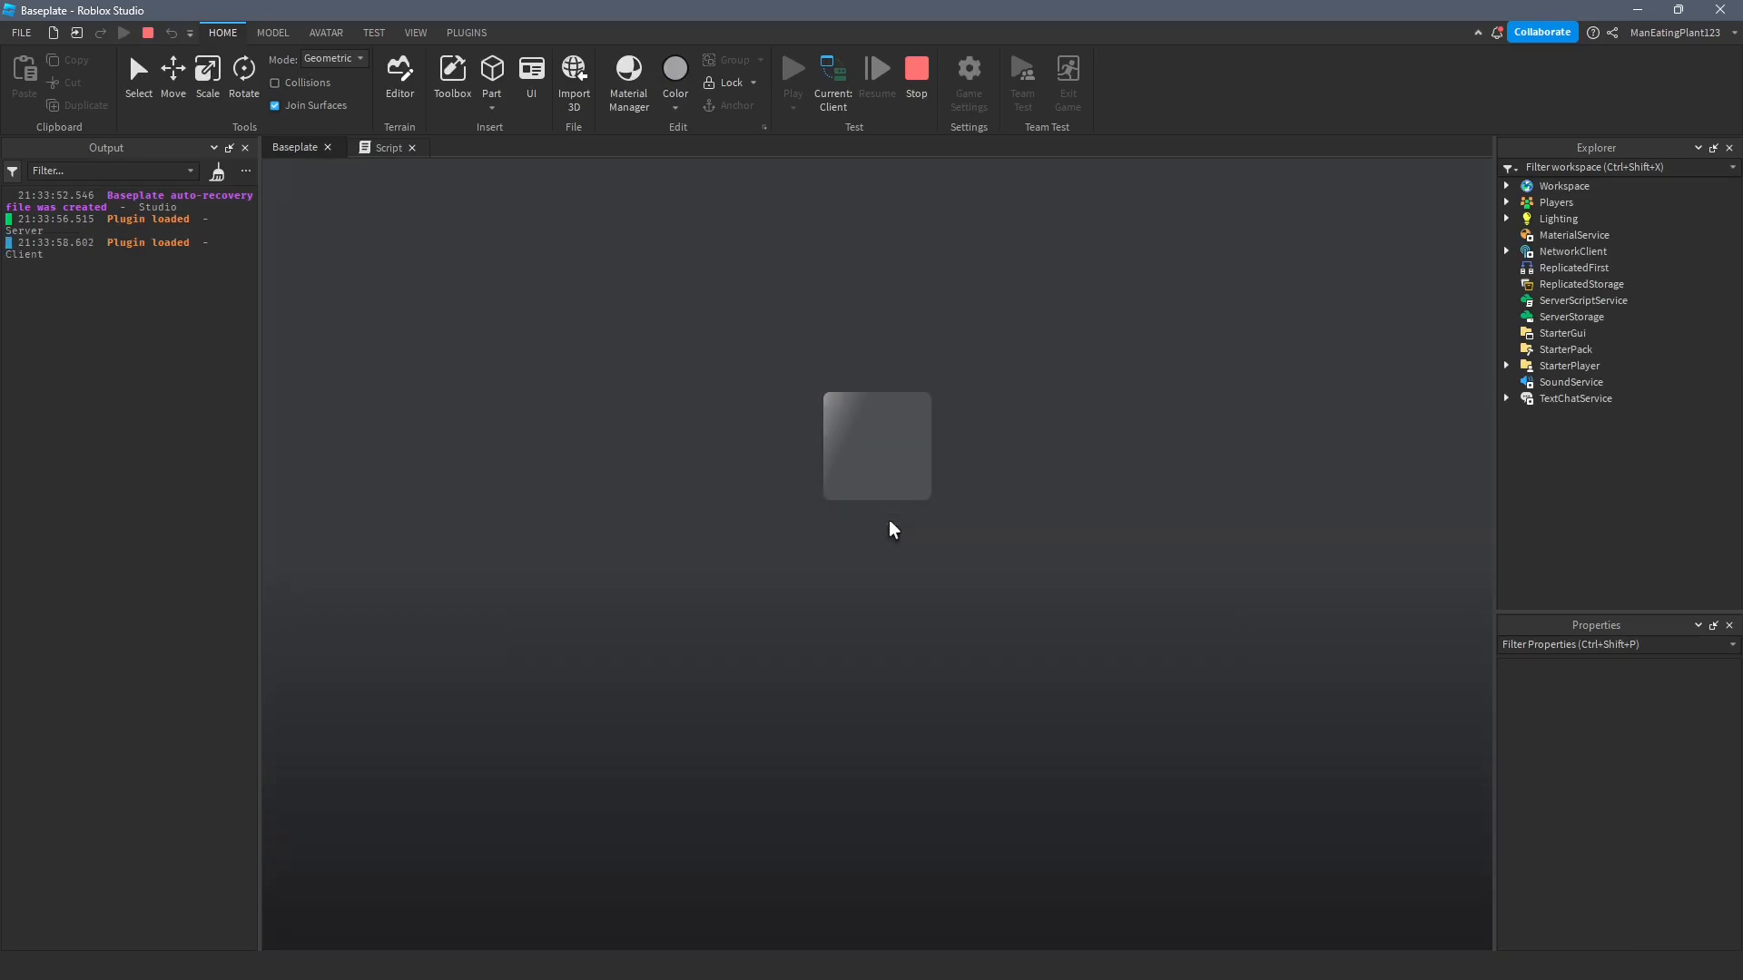
pyautogui.press('w')
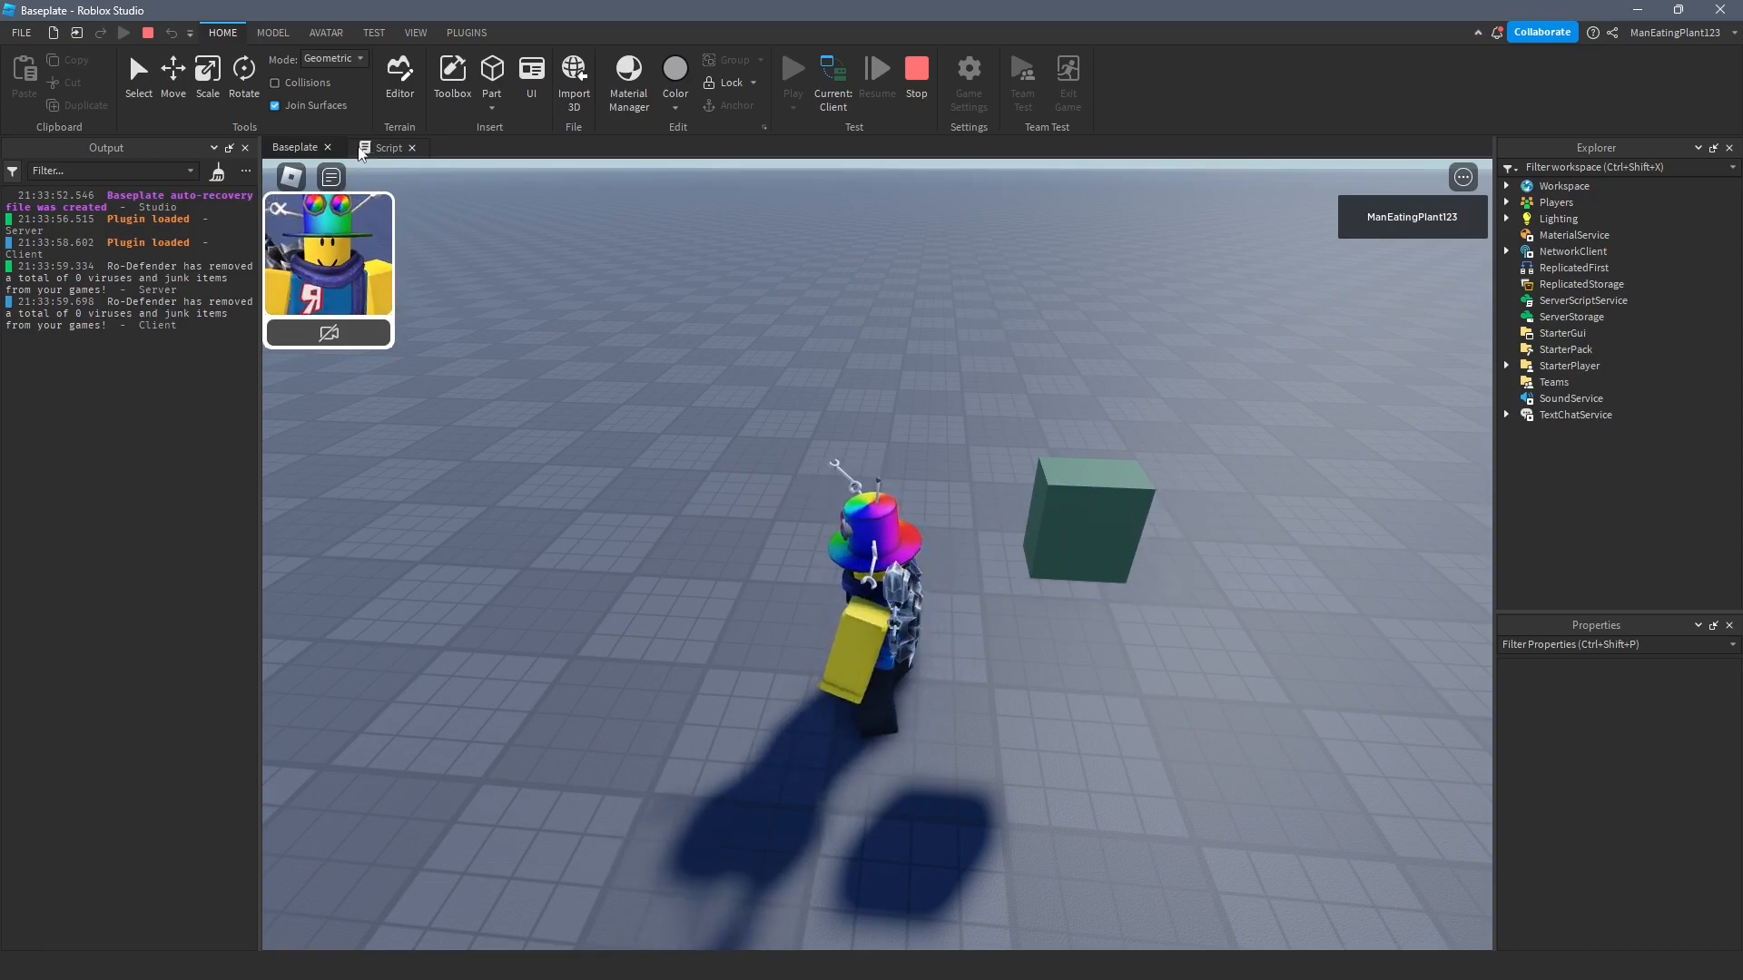
pyautogui.hotkey('ctrl', 'Tab')
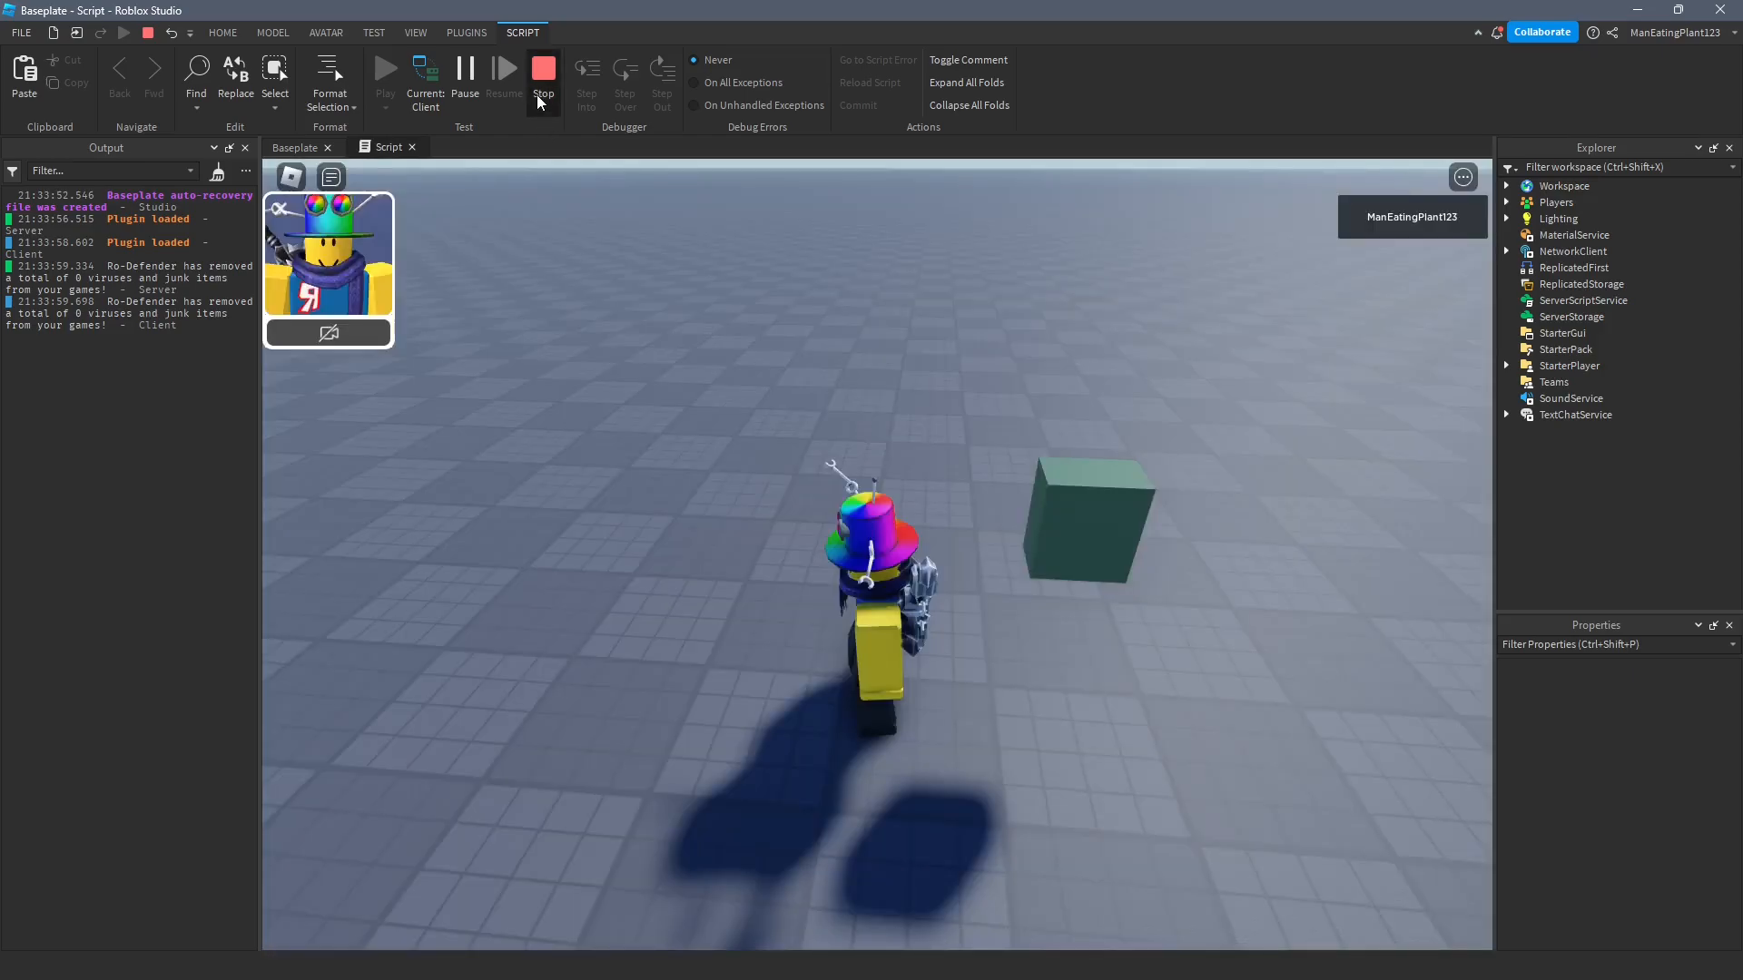
pyautogui.click(537, 93)
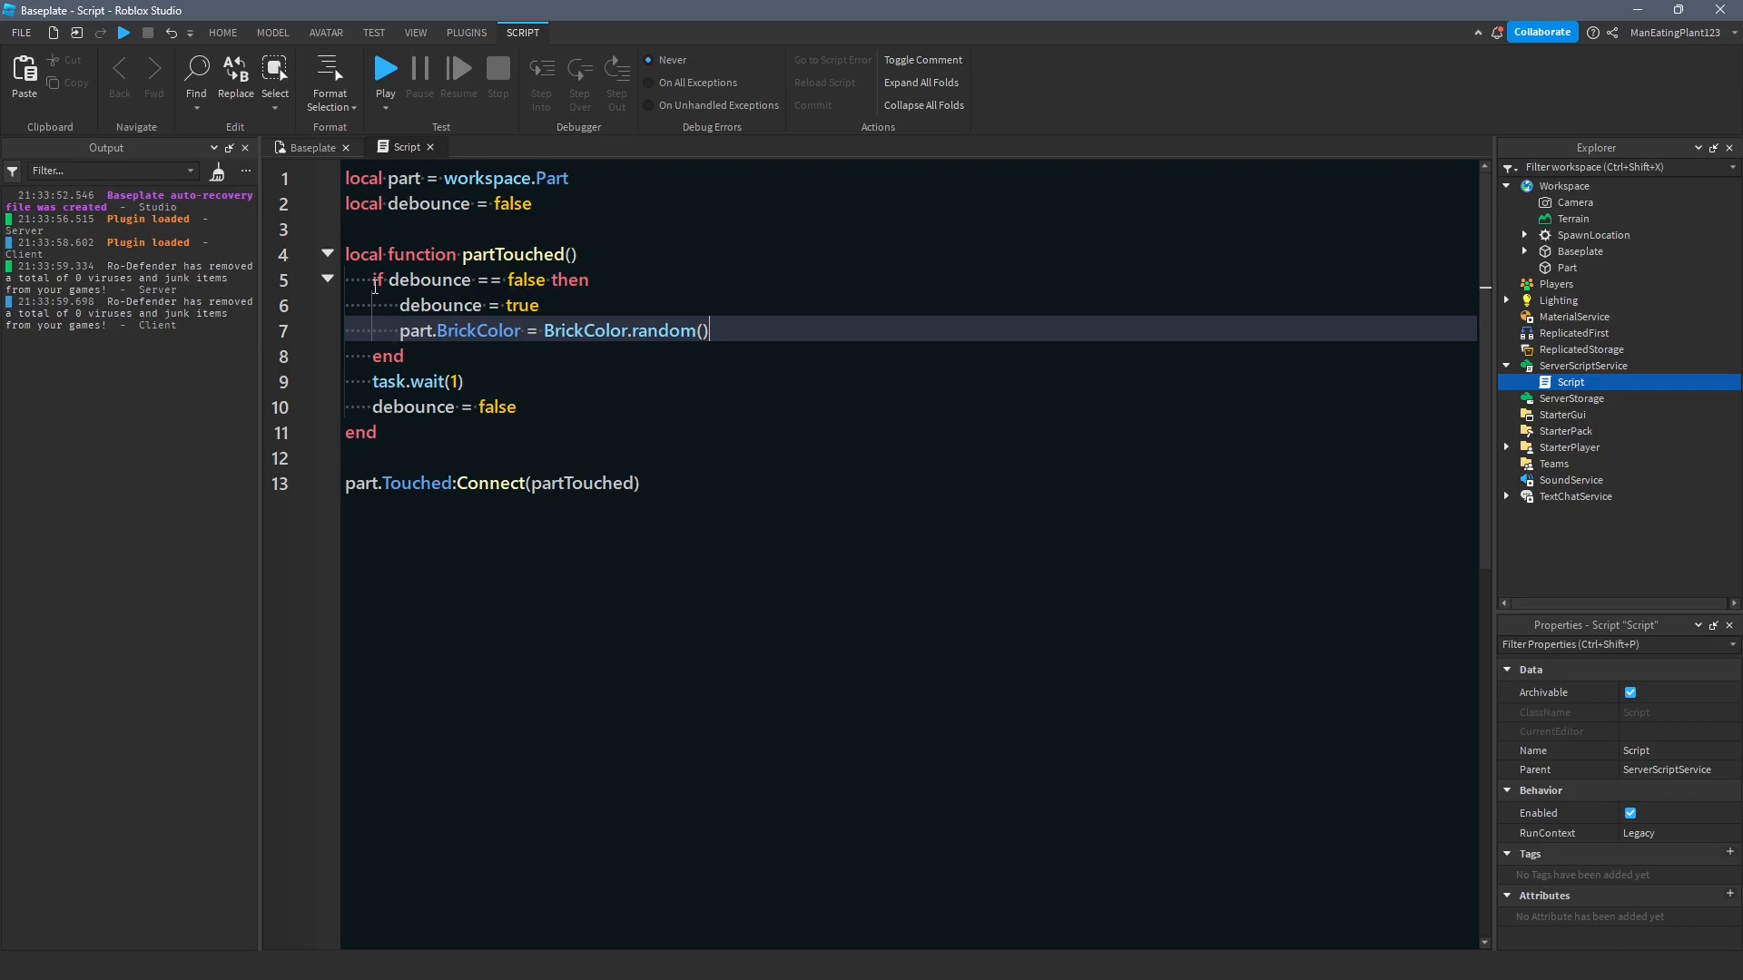
# Re-add an 'else' with a bare 'return' after the colour-change line inside the debounce check.
pyautogui.moveTo(371, 381); pyautogui.dragTo(535, 412)
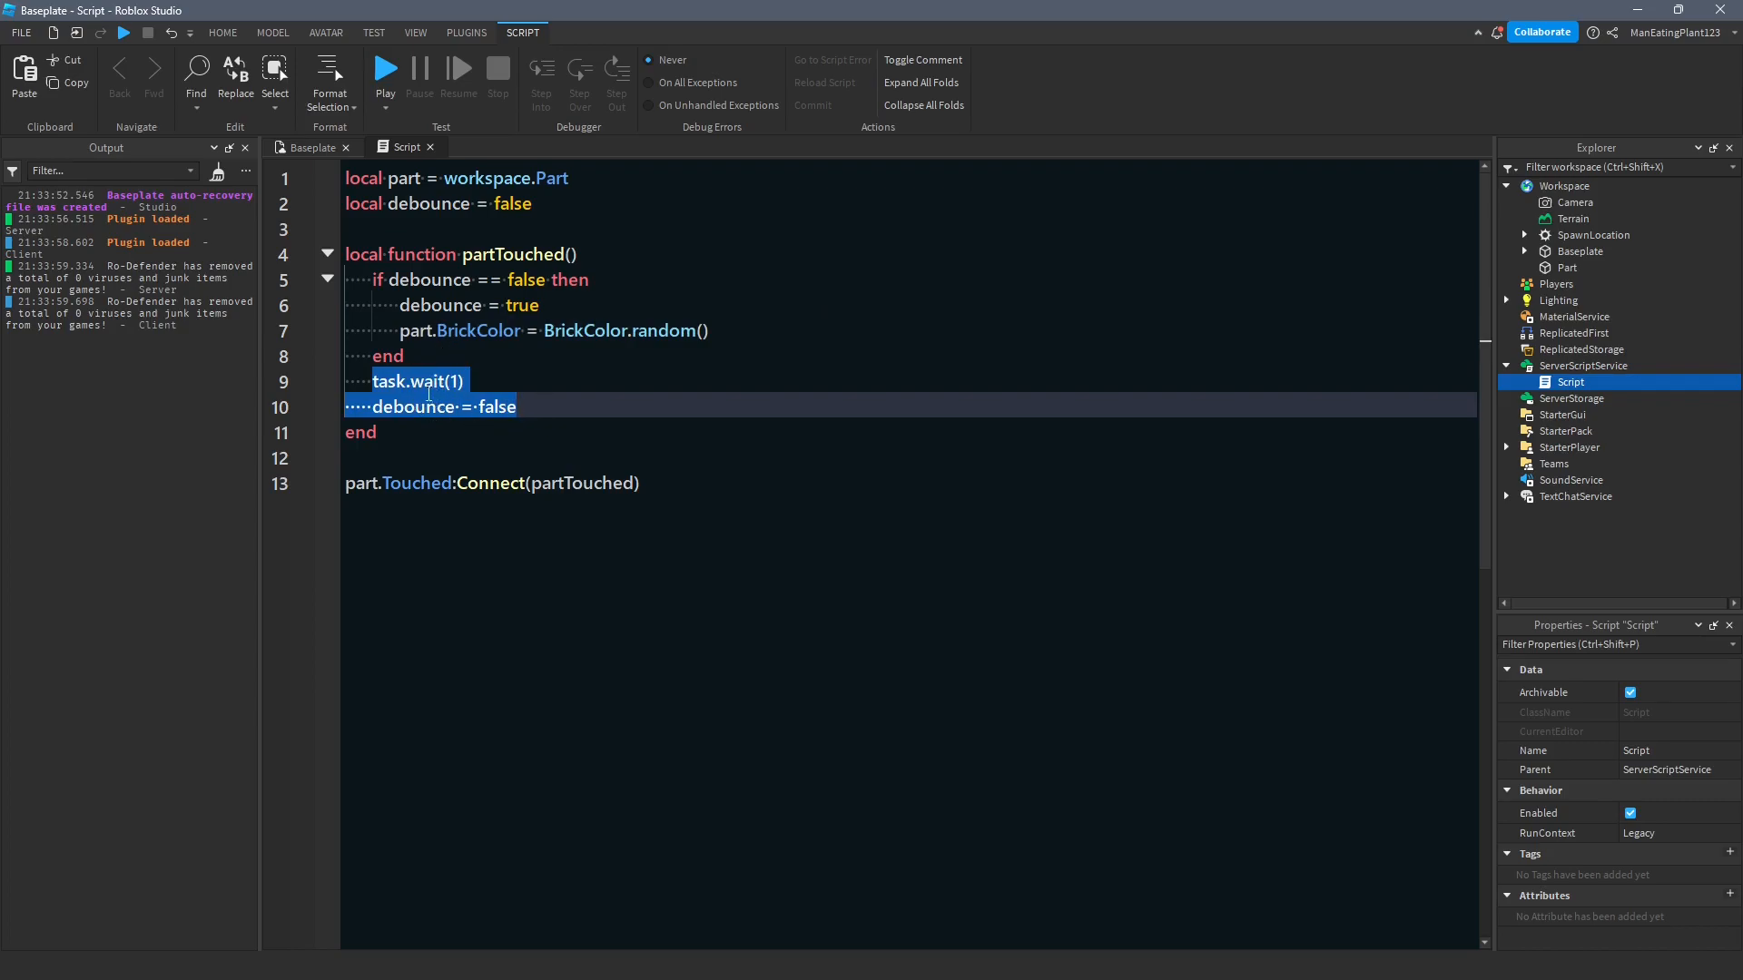
pyautogui.moveTo(399, 305); pyautogui.dragTo(712, 334)
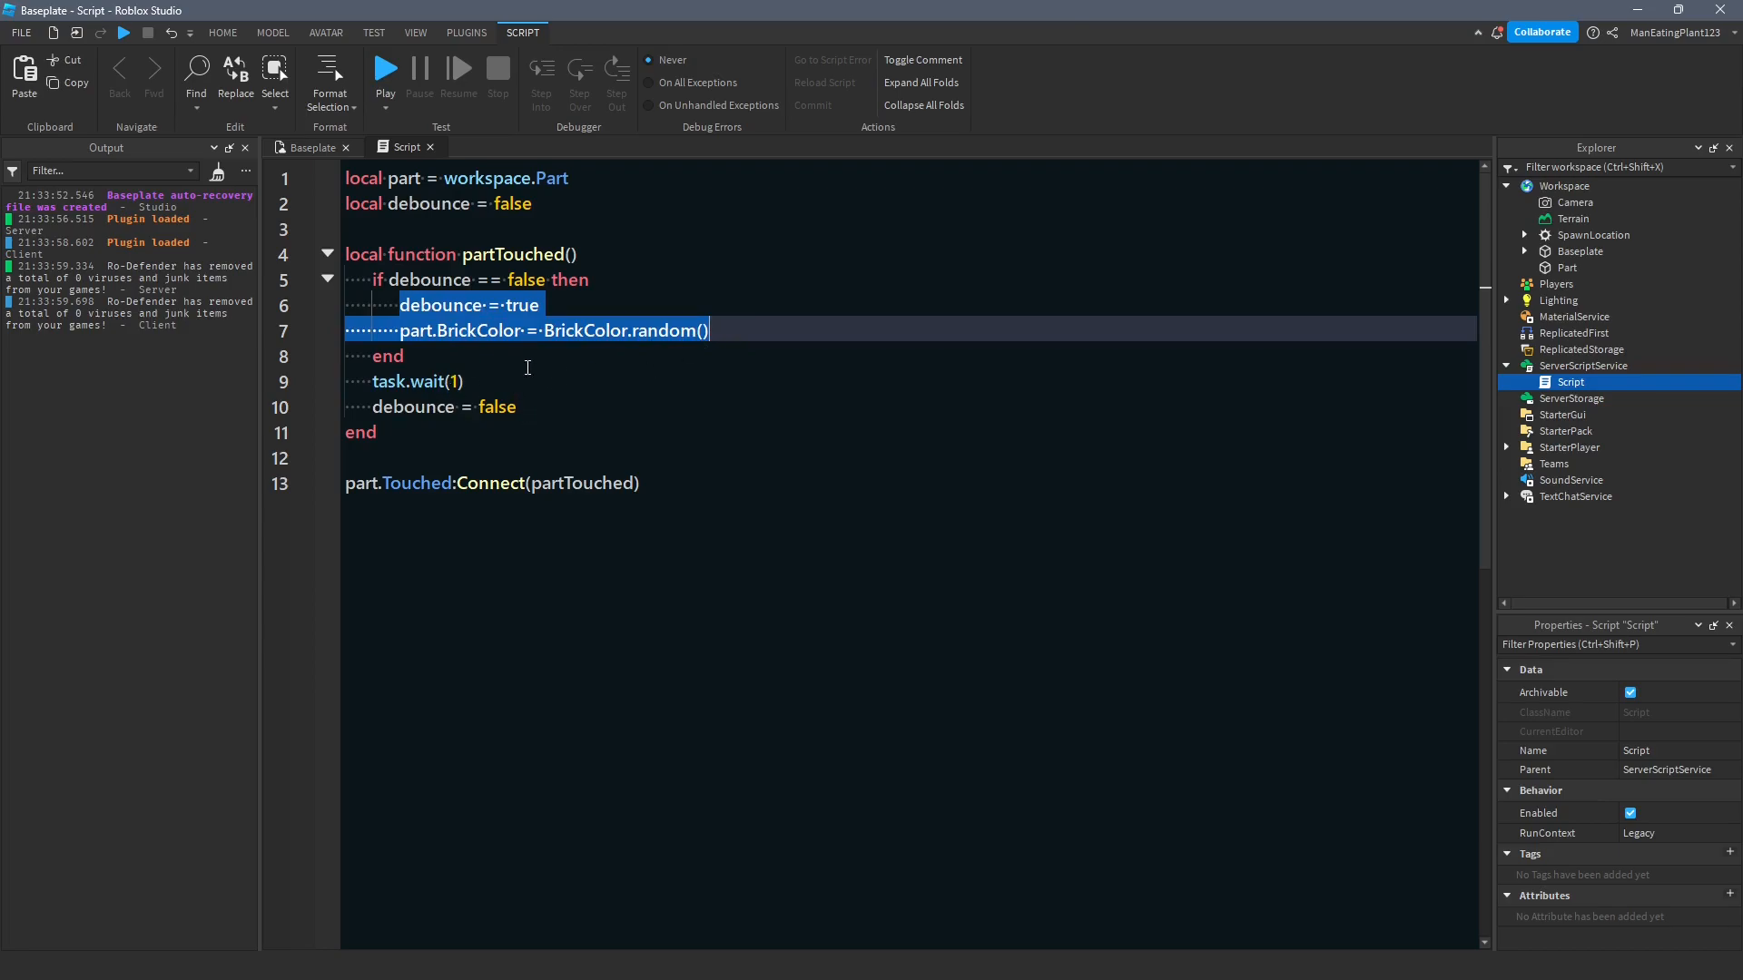
pyautogui.click(725, 335)
pyautogui.press('Return')
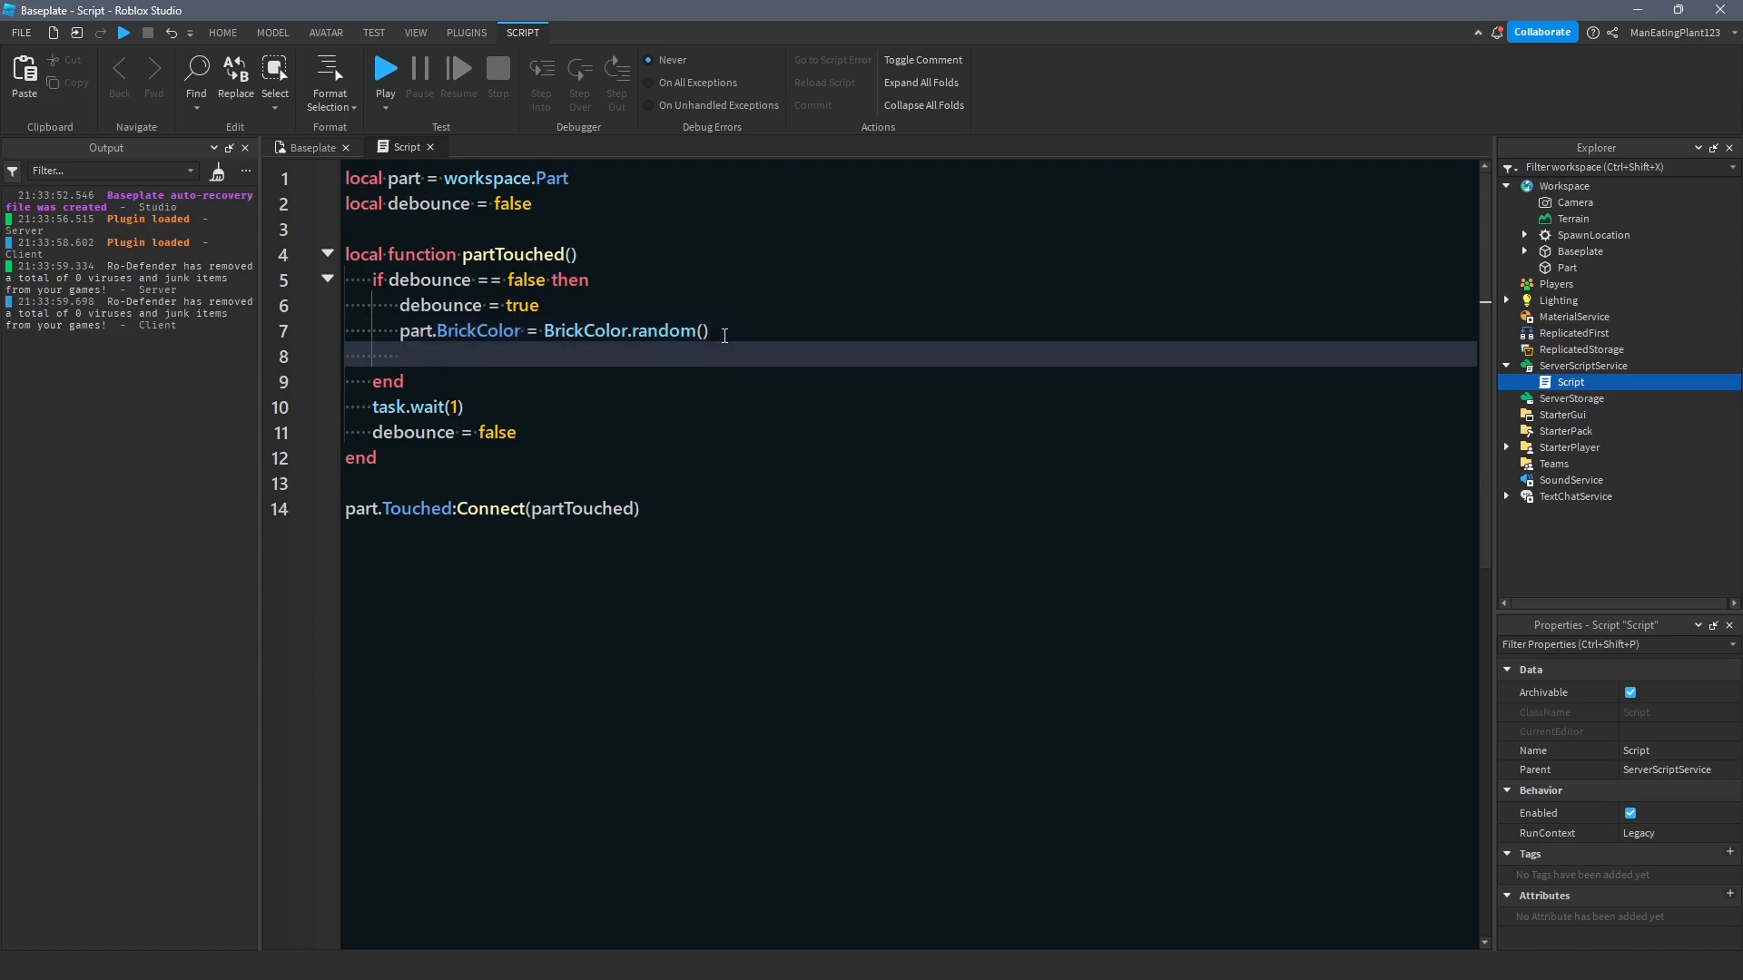
pyautogui.write('else')
pyautogui.press('Return')
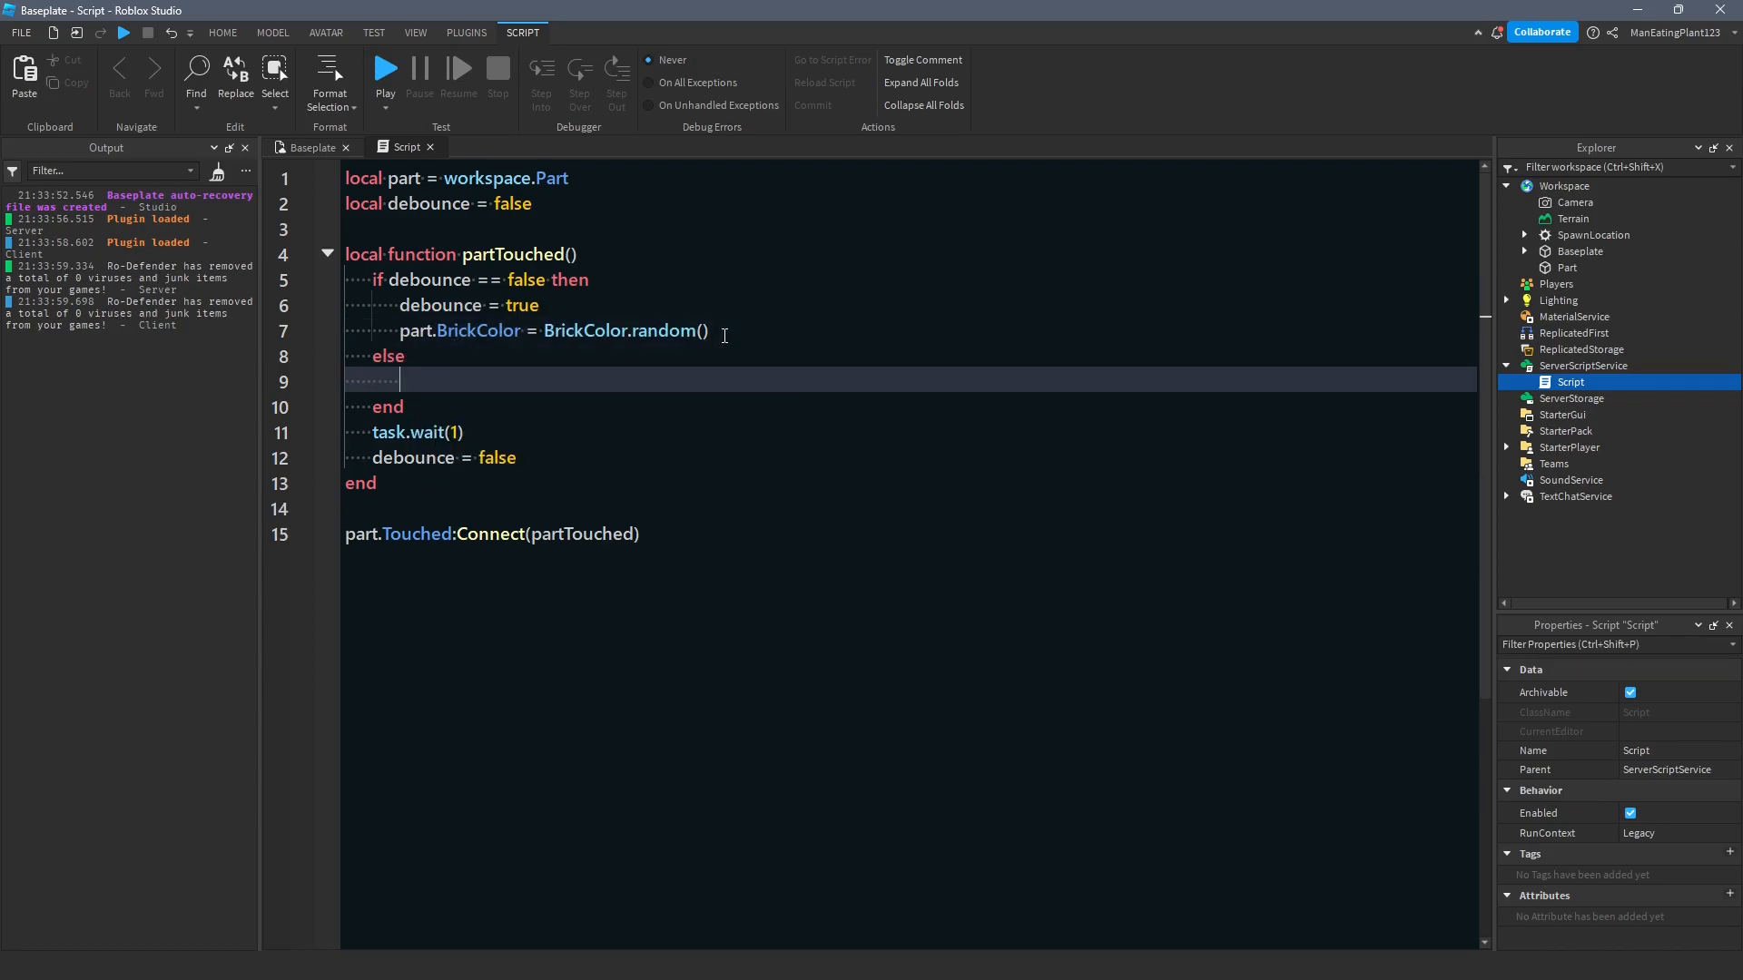
pyautogui.write('reutnr')
pyautogui.press('BackSpace')
pyautogui.press('BackSpace')
pyautogui.press('BackSpace')
pyautogui.write('t')
pyautogui.press('Tab')
pyautogui.moveTo(421, 309); pyautogui.dragTo(729, 328)
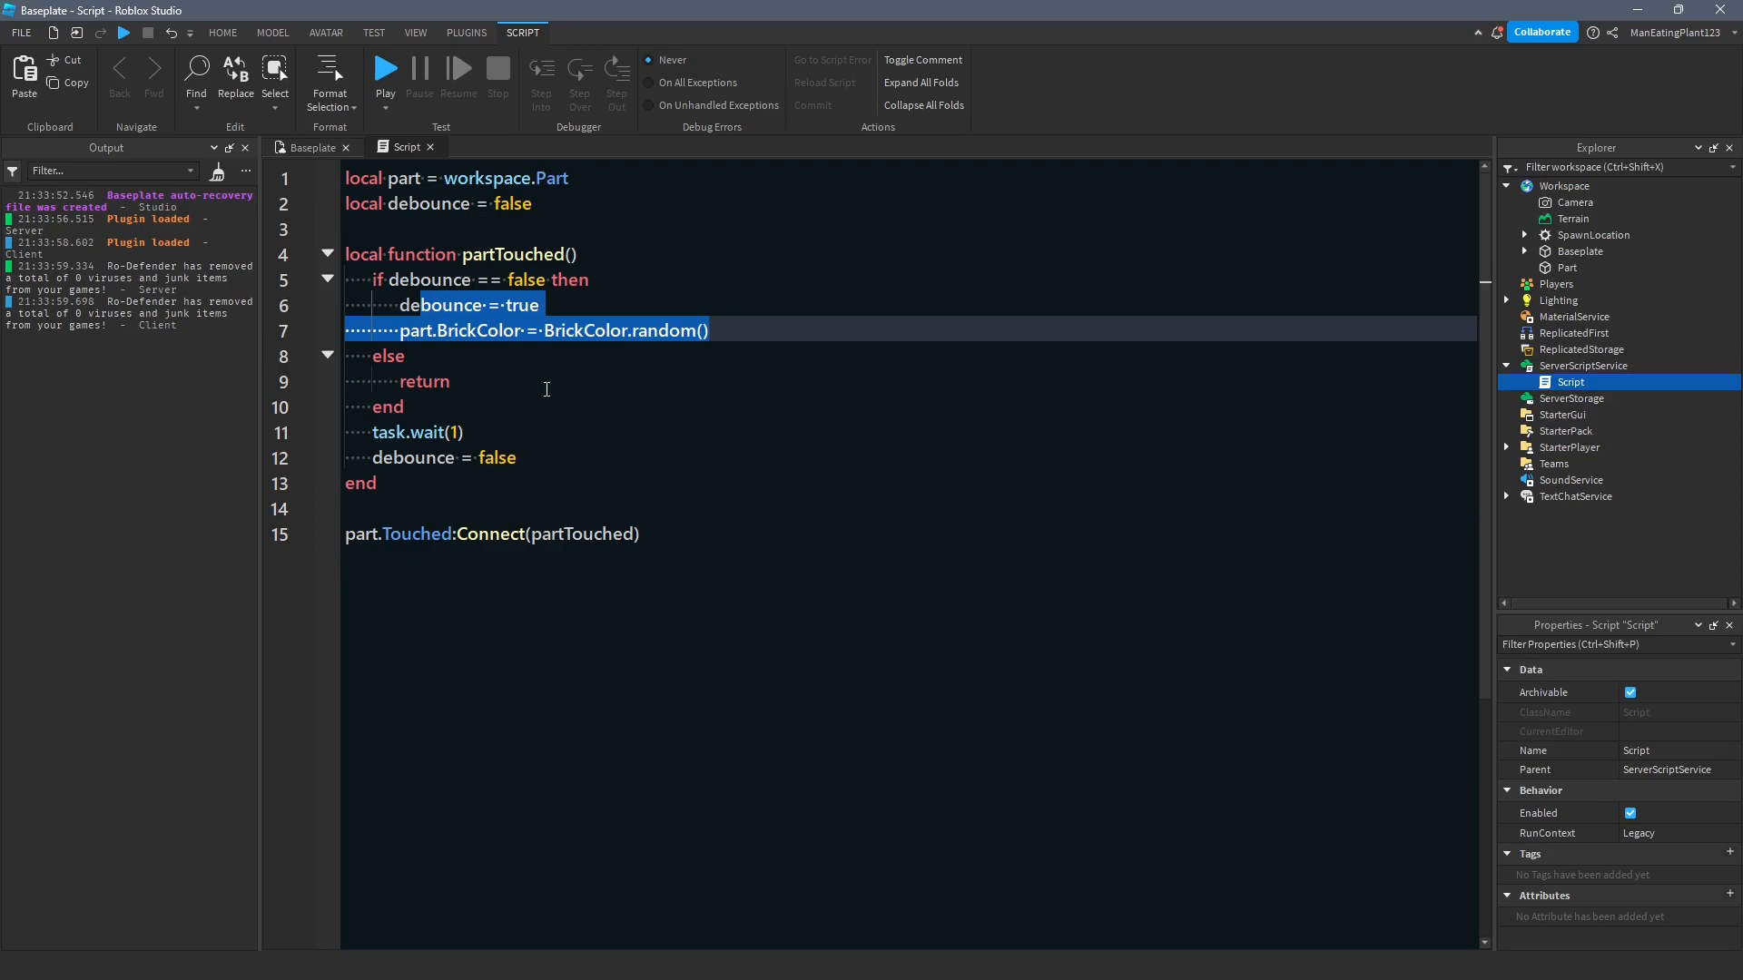
pyautogui.click(456, 403)
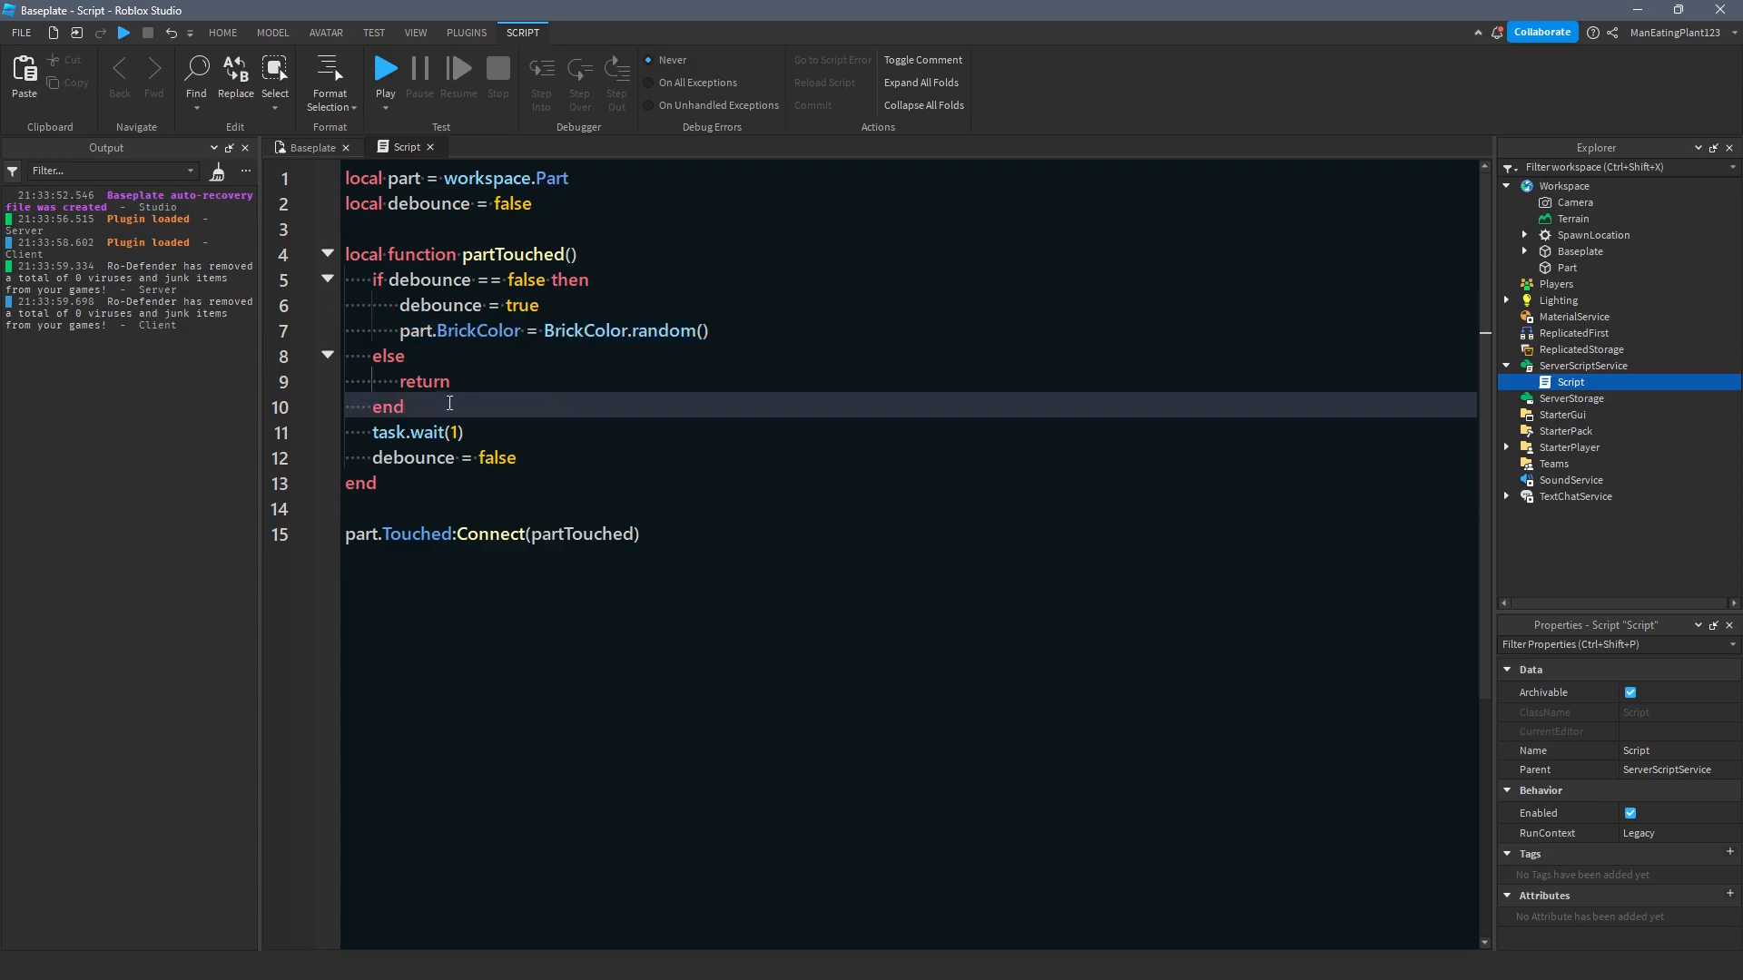
pyautogui.click(420, 354)
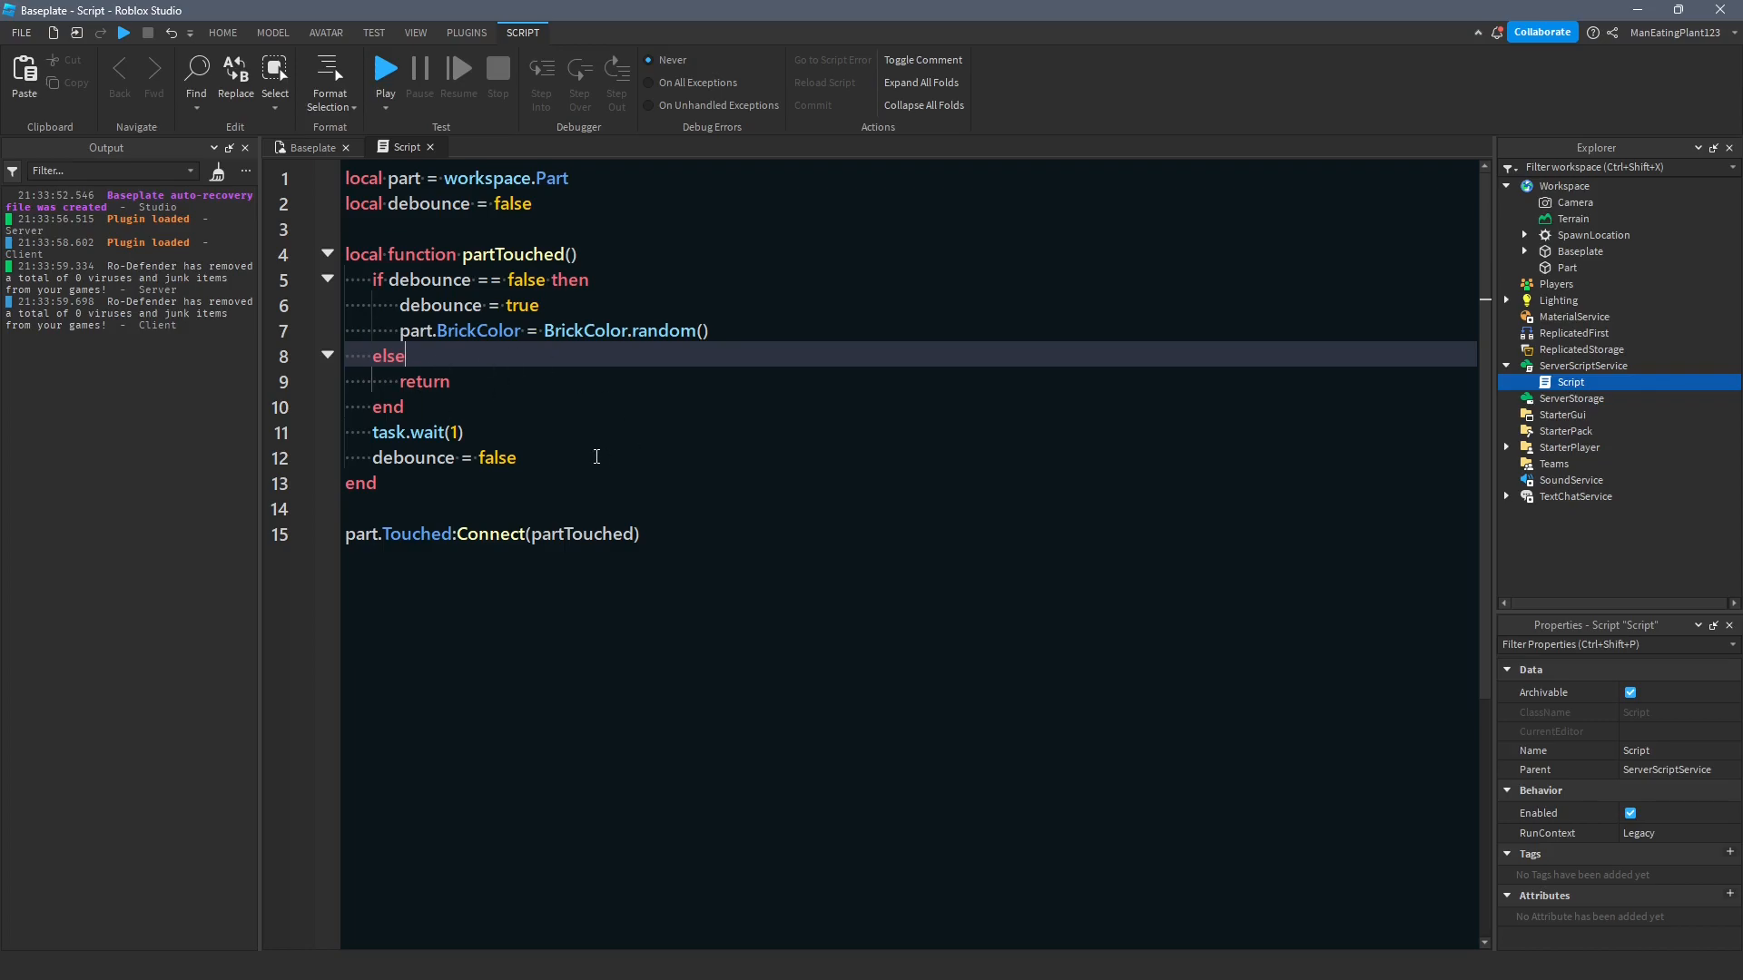
# Playtest, walking into the block repeatedly with WASD to watch it change colour, then stop with Shift+F5.
pyautogui.click(384, 71)
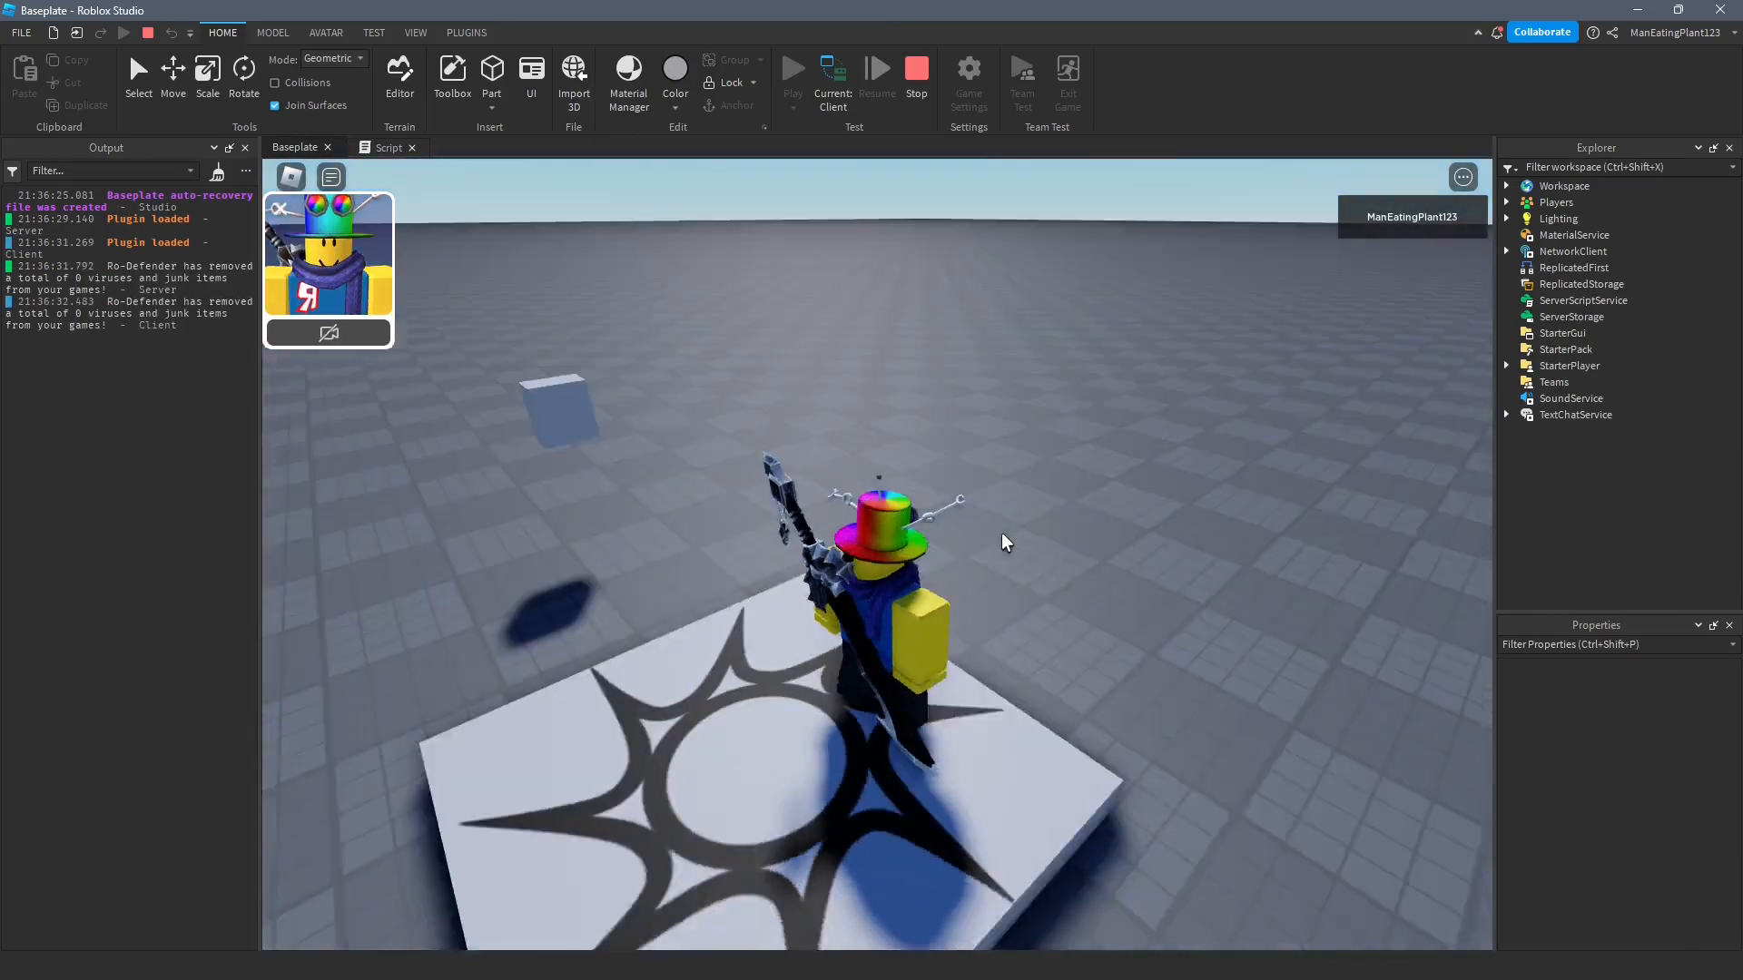
pyautogui.press('w')
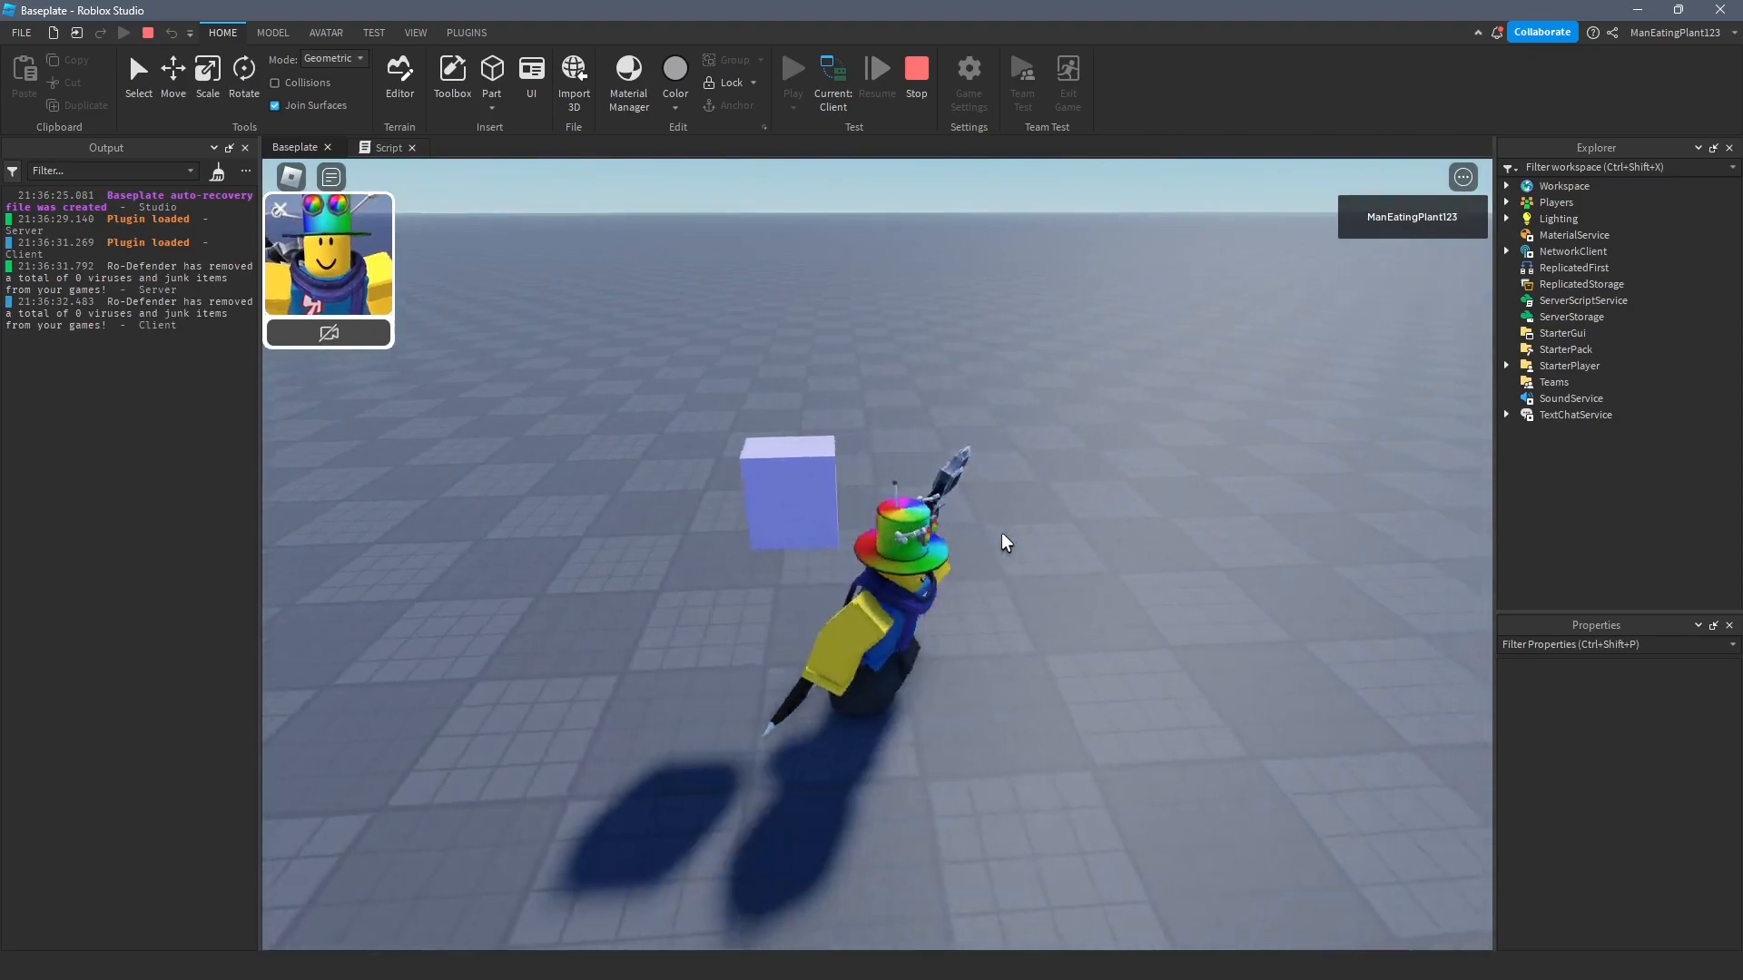
pyautogui.press('a')
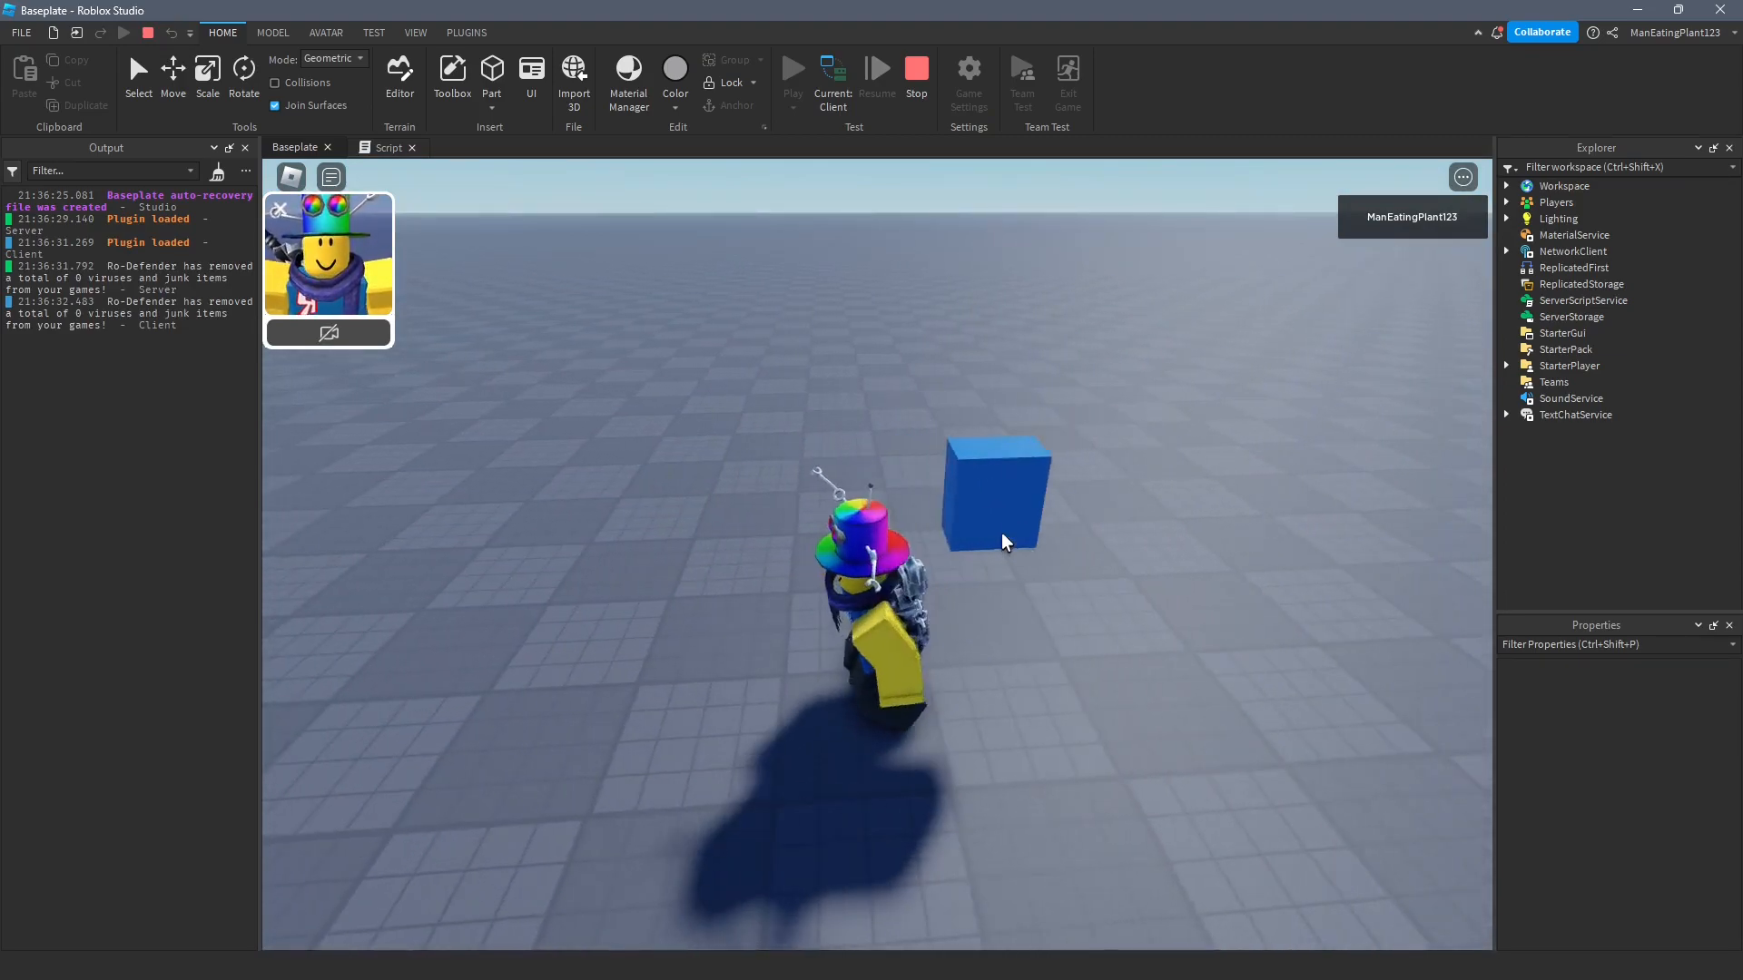
pyautogui.press('d')
pyautogui.press('s')
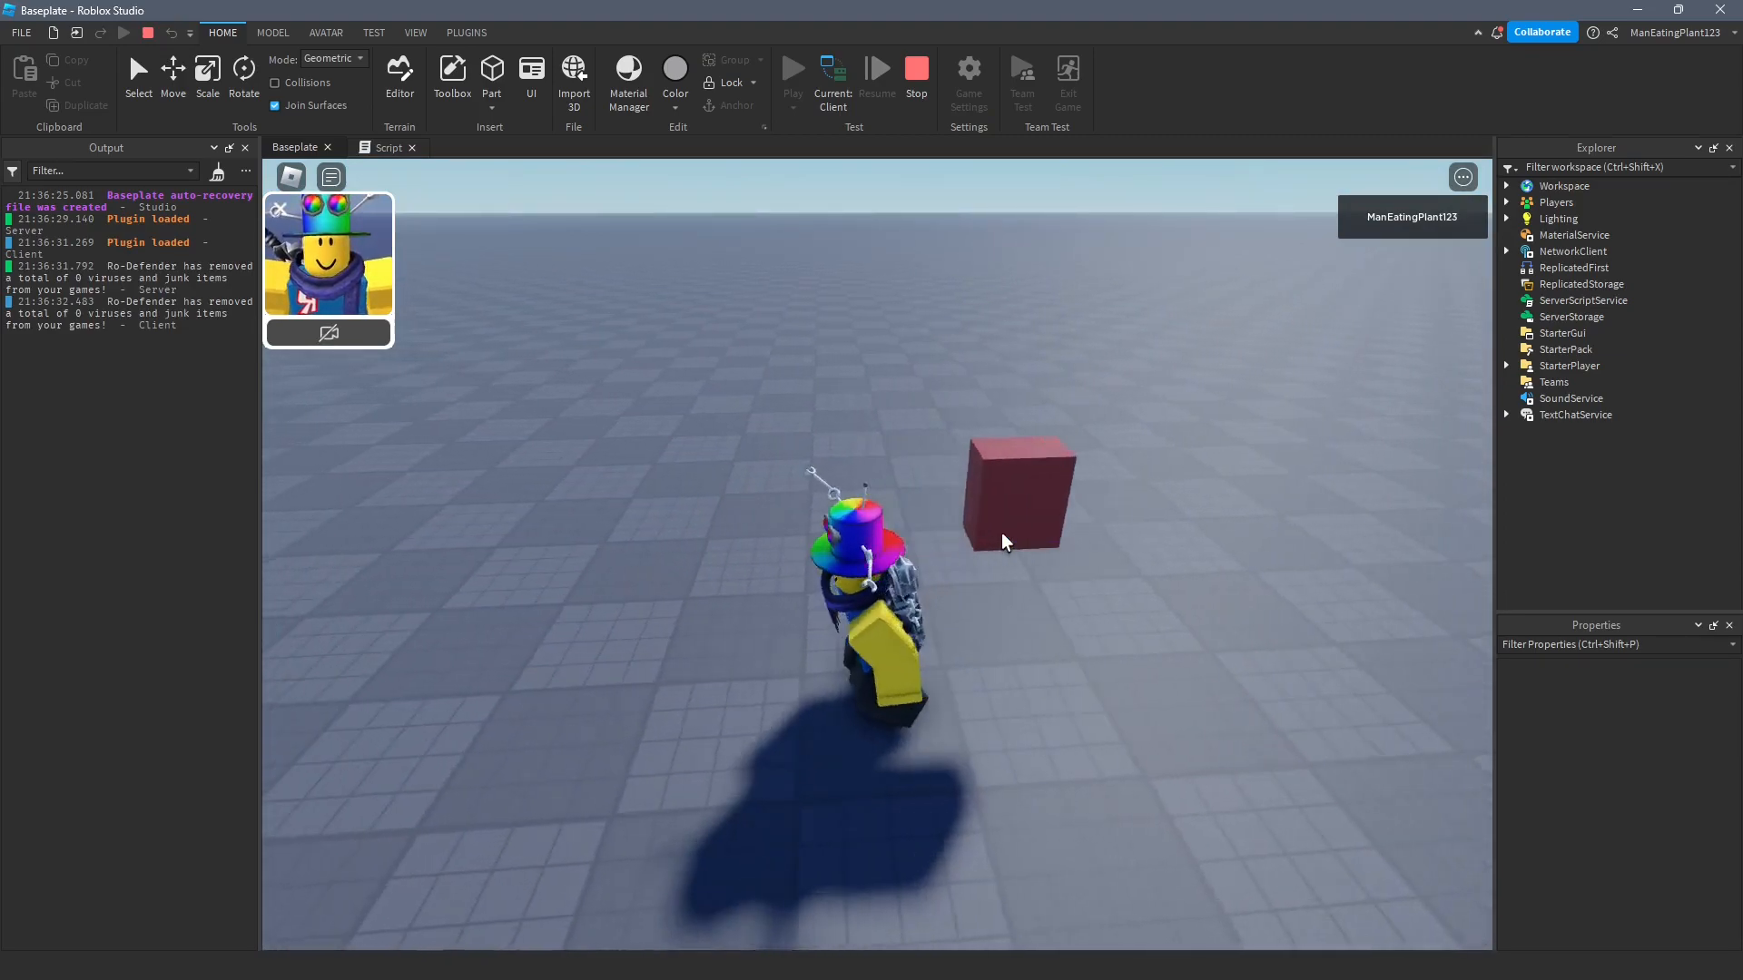
pyautogui.press('s')
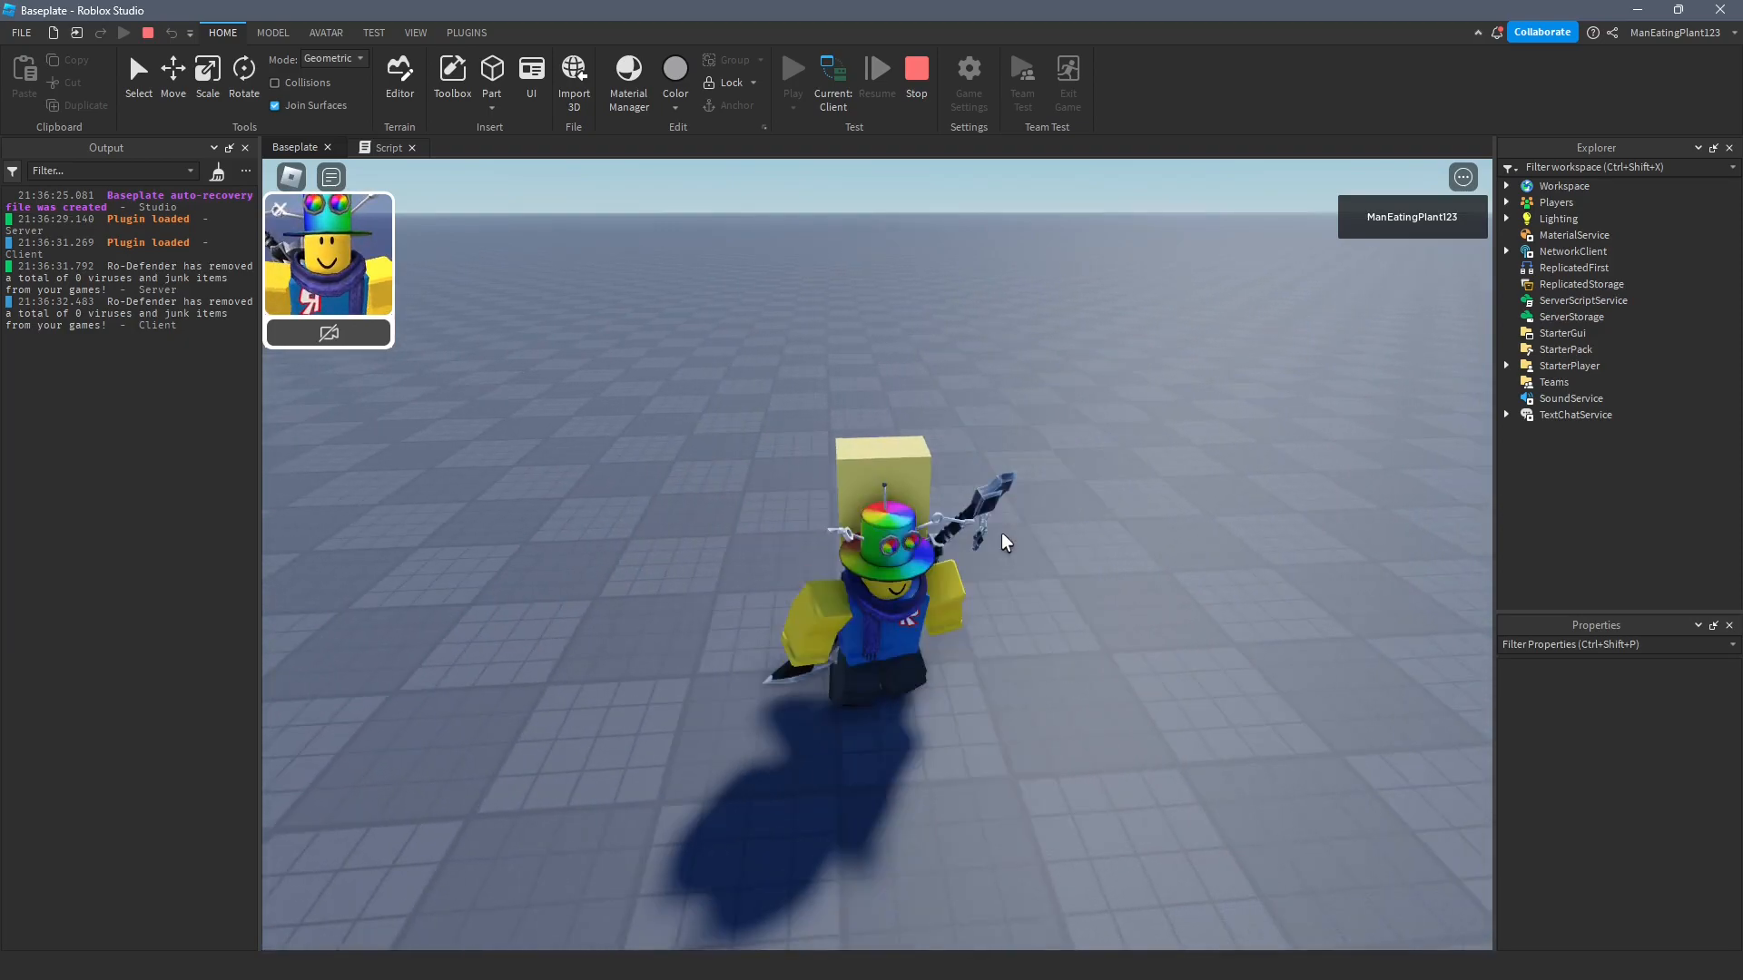
pyautogui.press('w')
pyautogui.press('s')
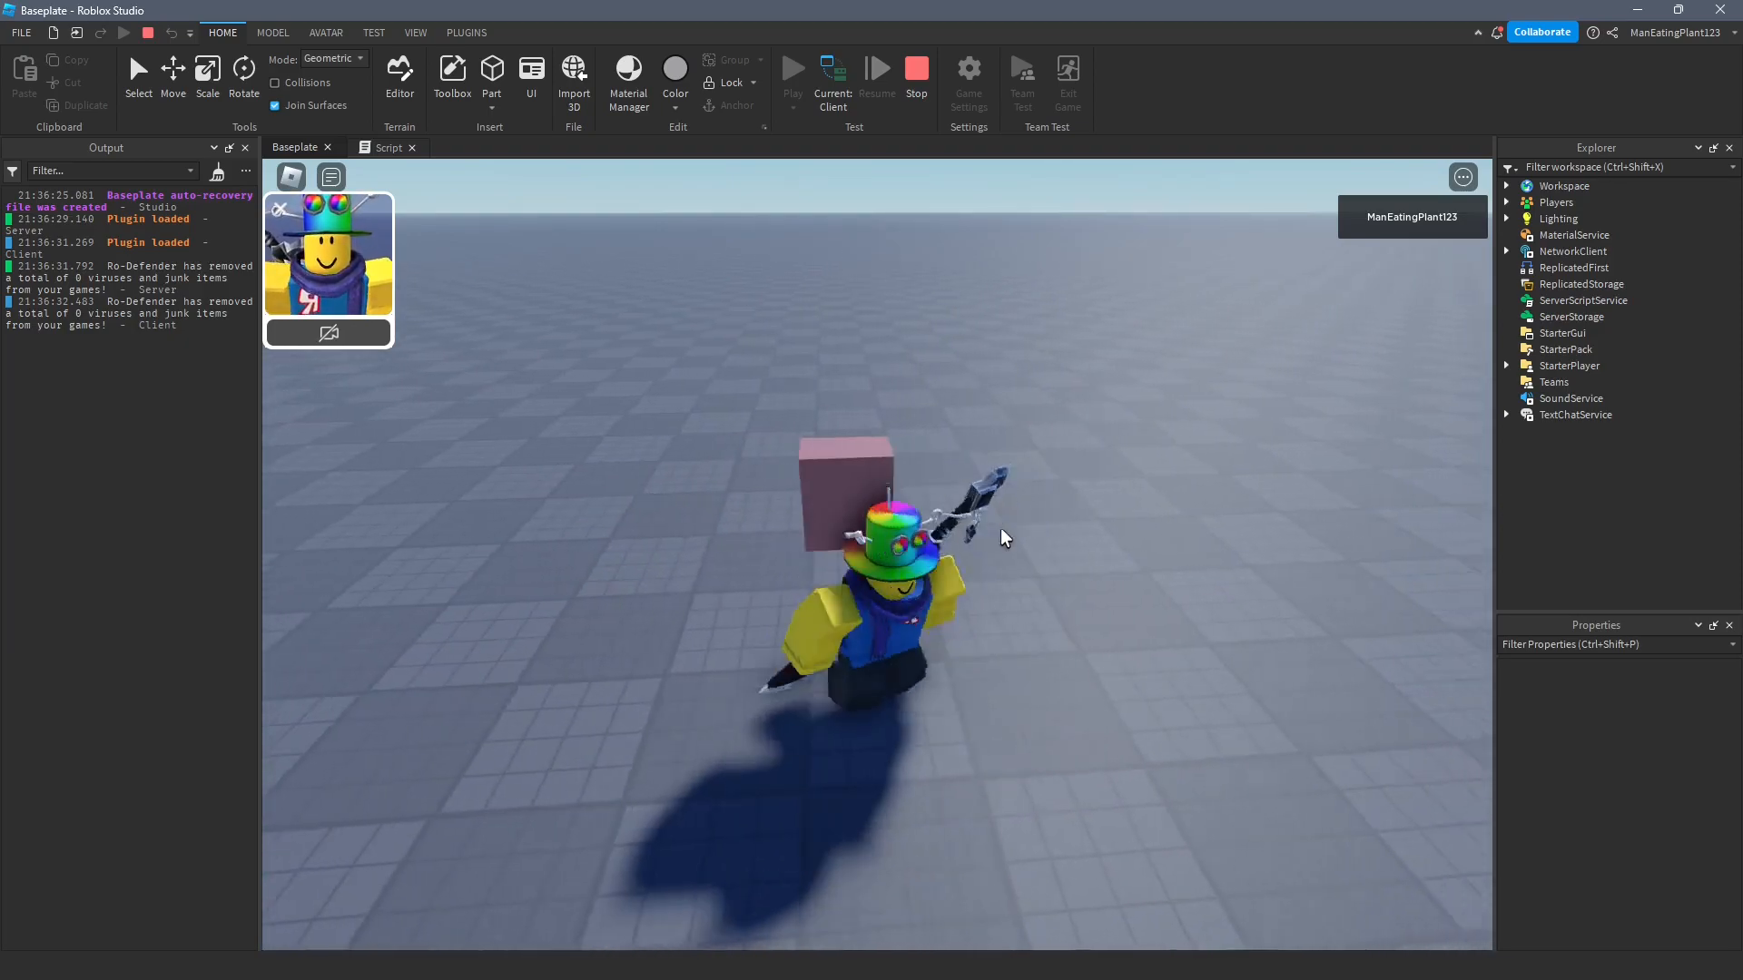
pyautogui.press('s')
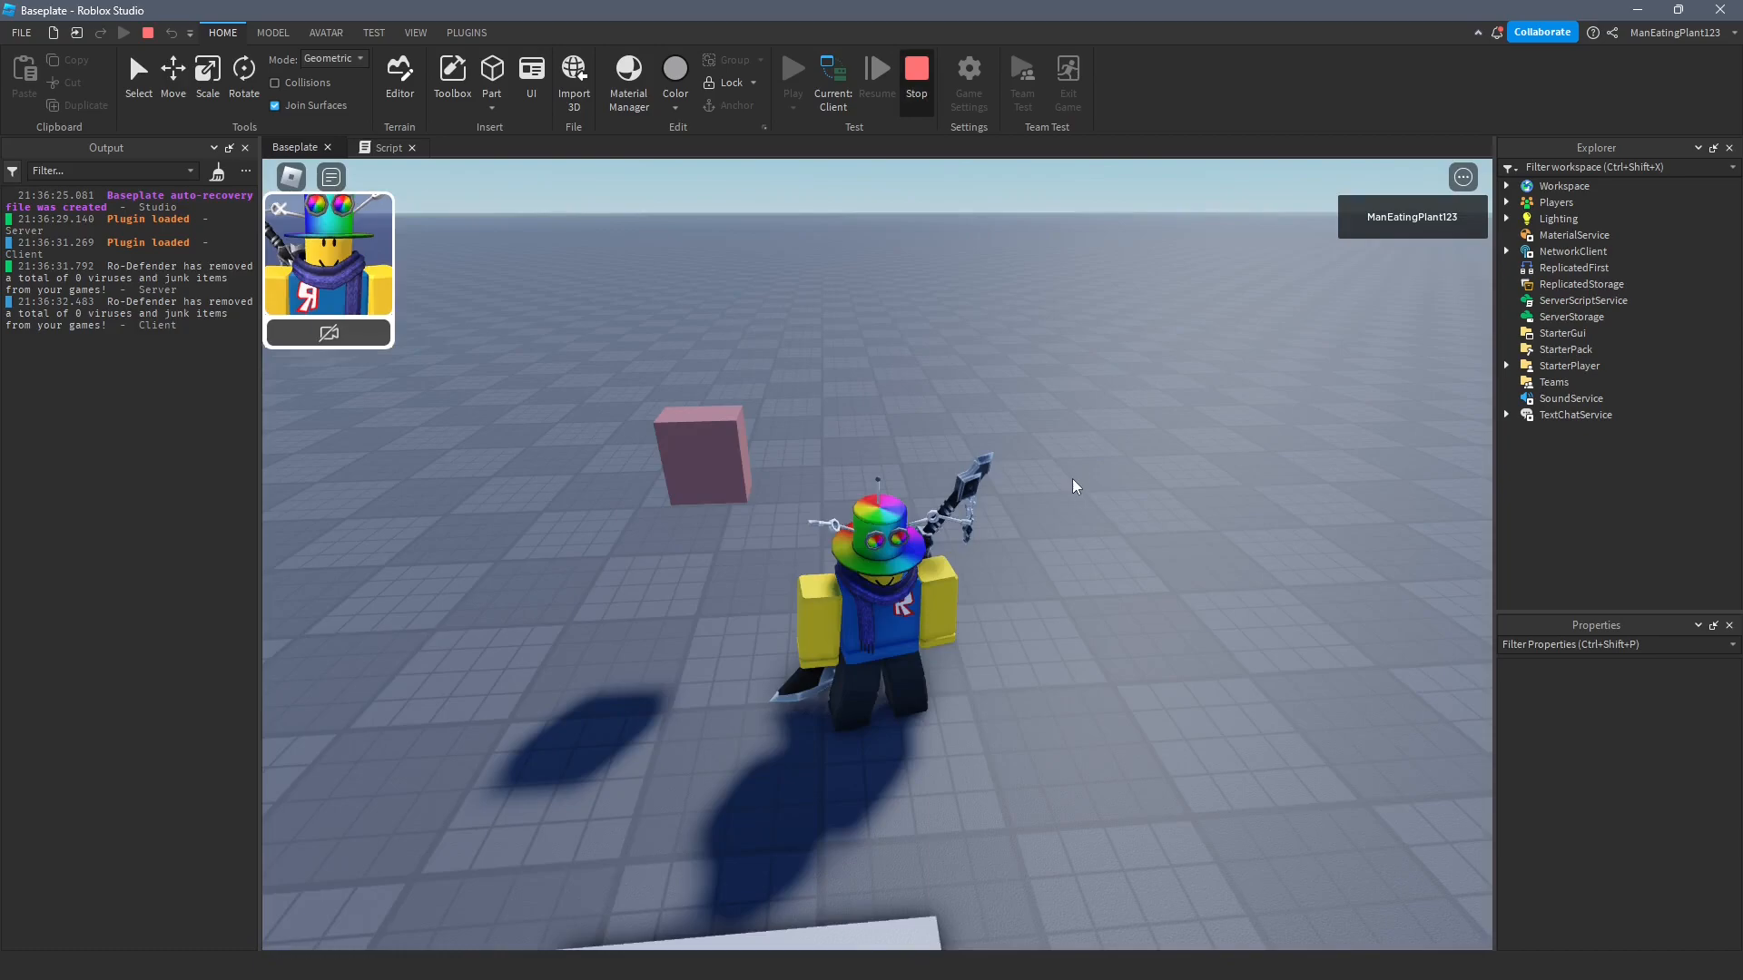
pyautogui.hotkey('shift', 'F5')
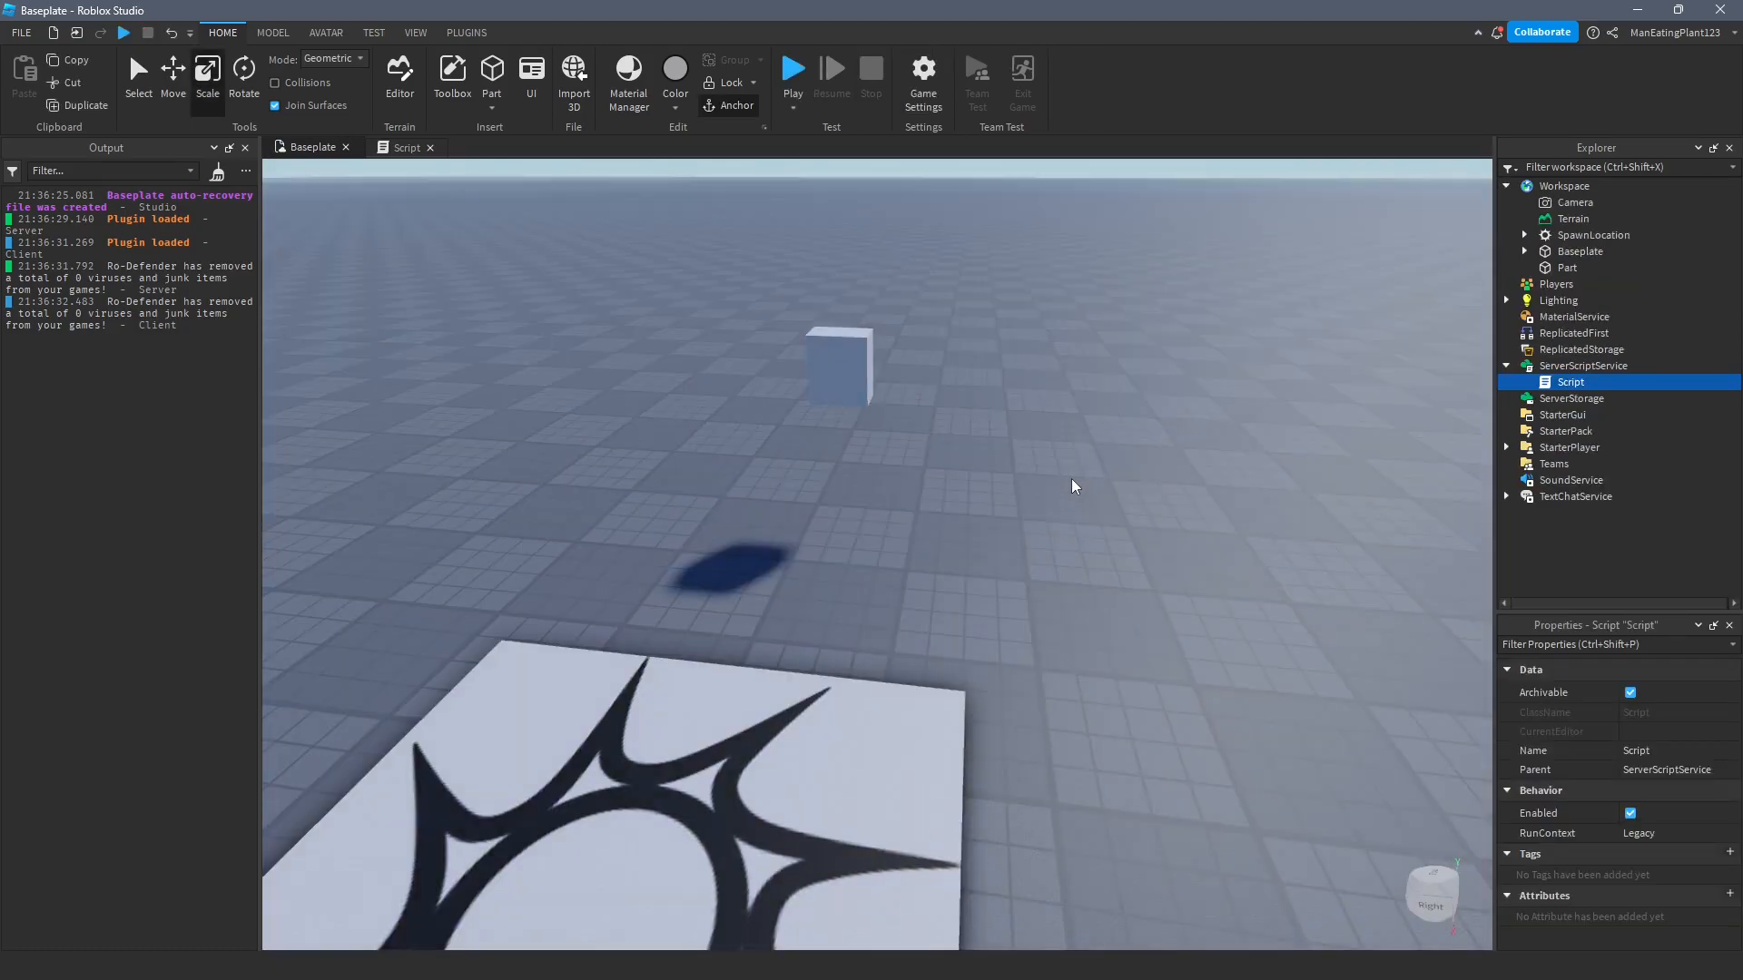
# View the finished debounce script once more, then close its tab to return to the Baseplate scene.
pyautogui.click(406, 147)
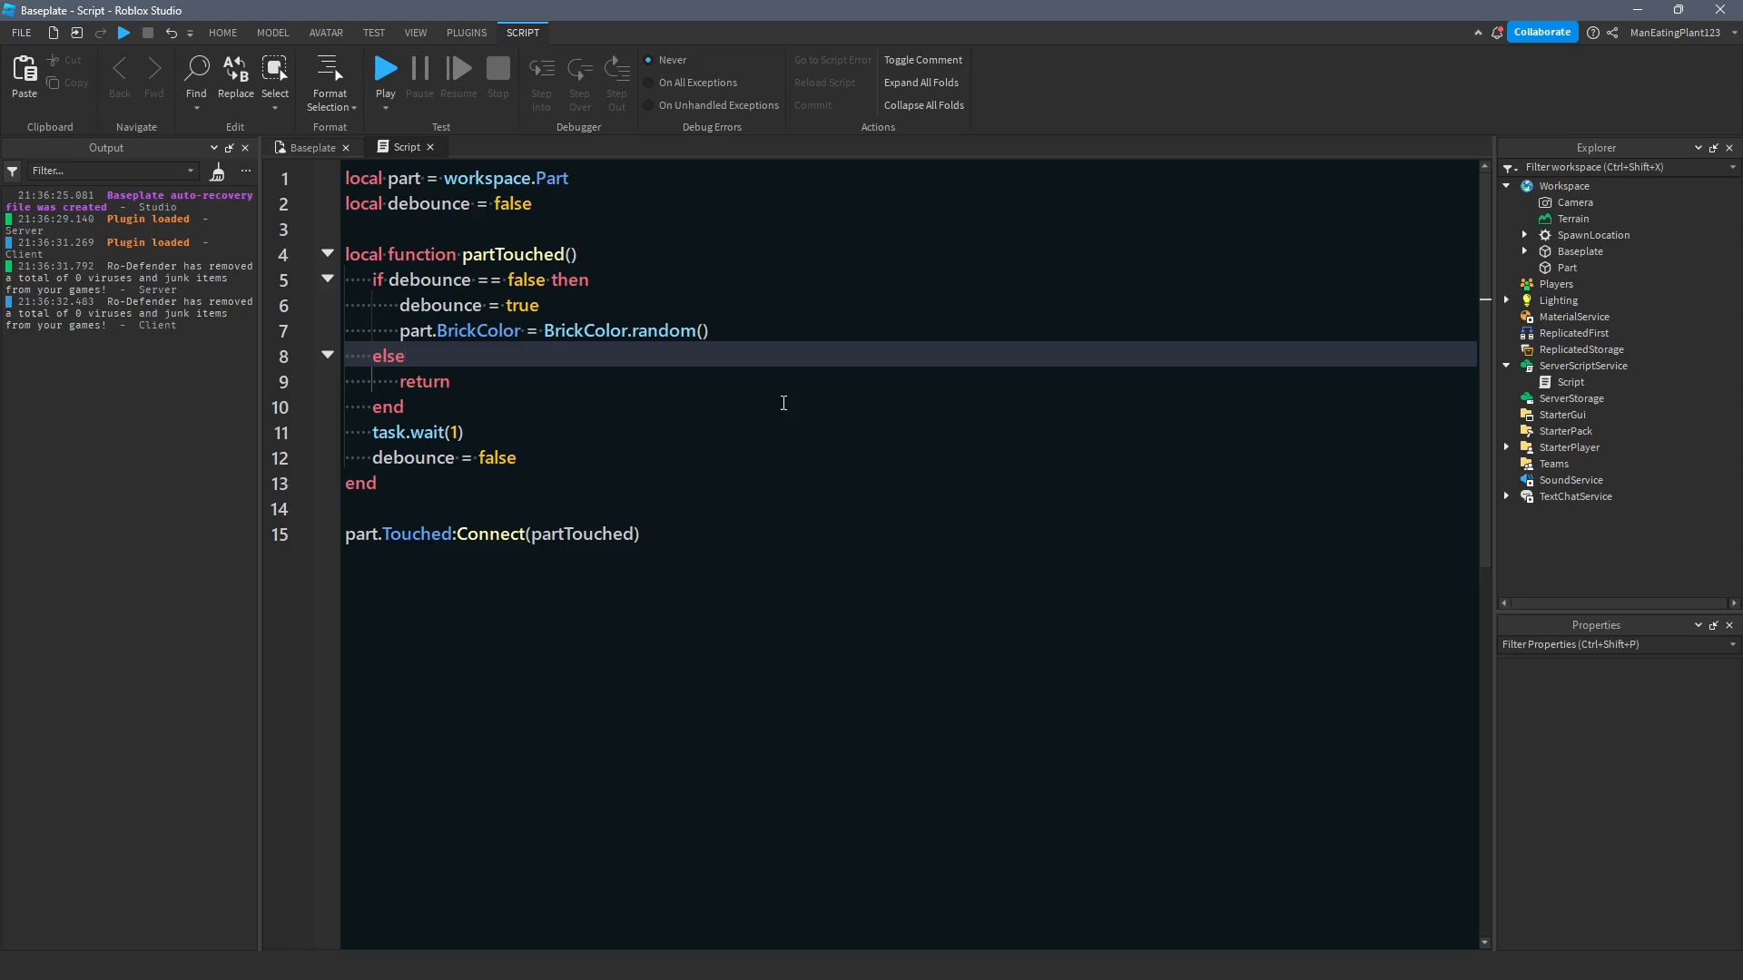
pyautogui.click(768, 403)
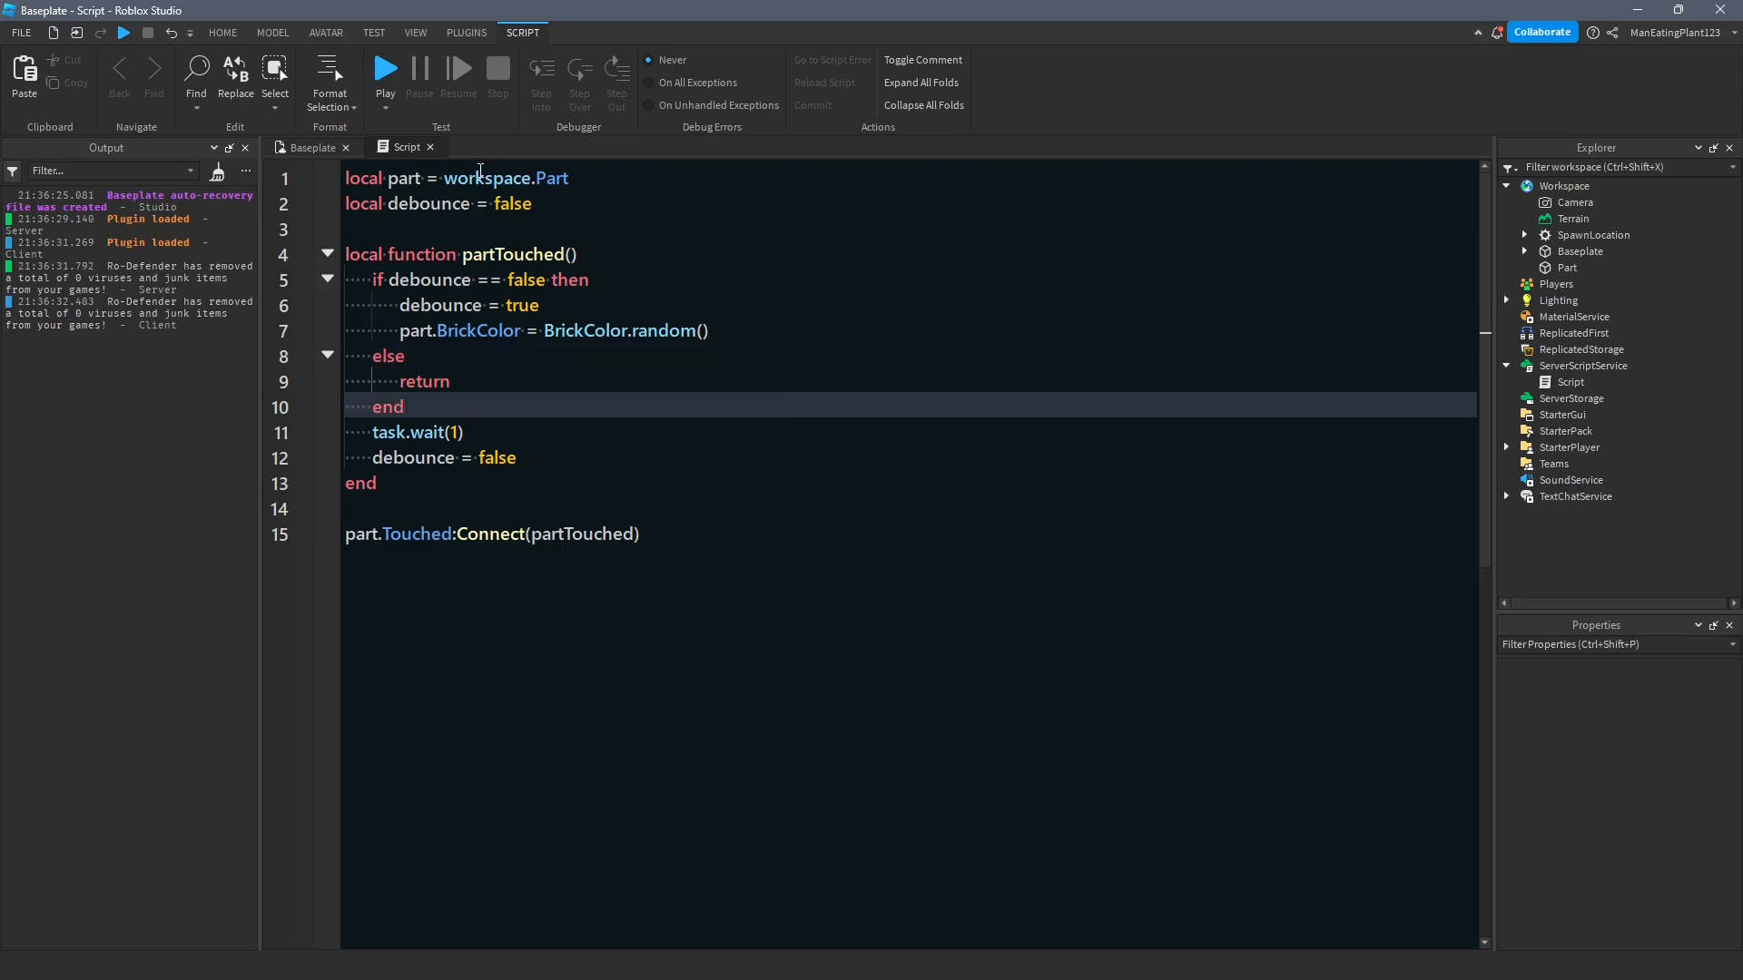
pyautogui.click(429, 147)
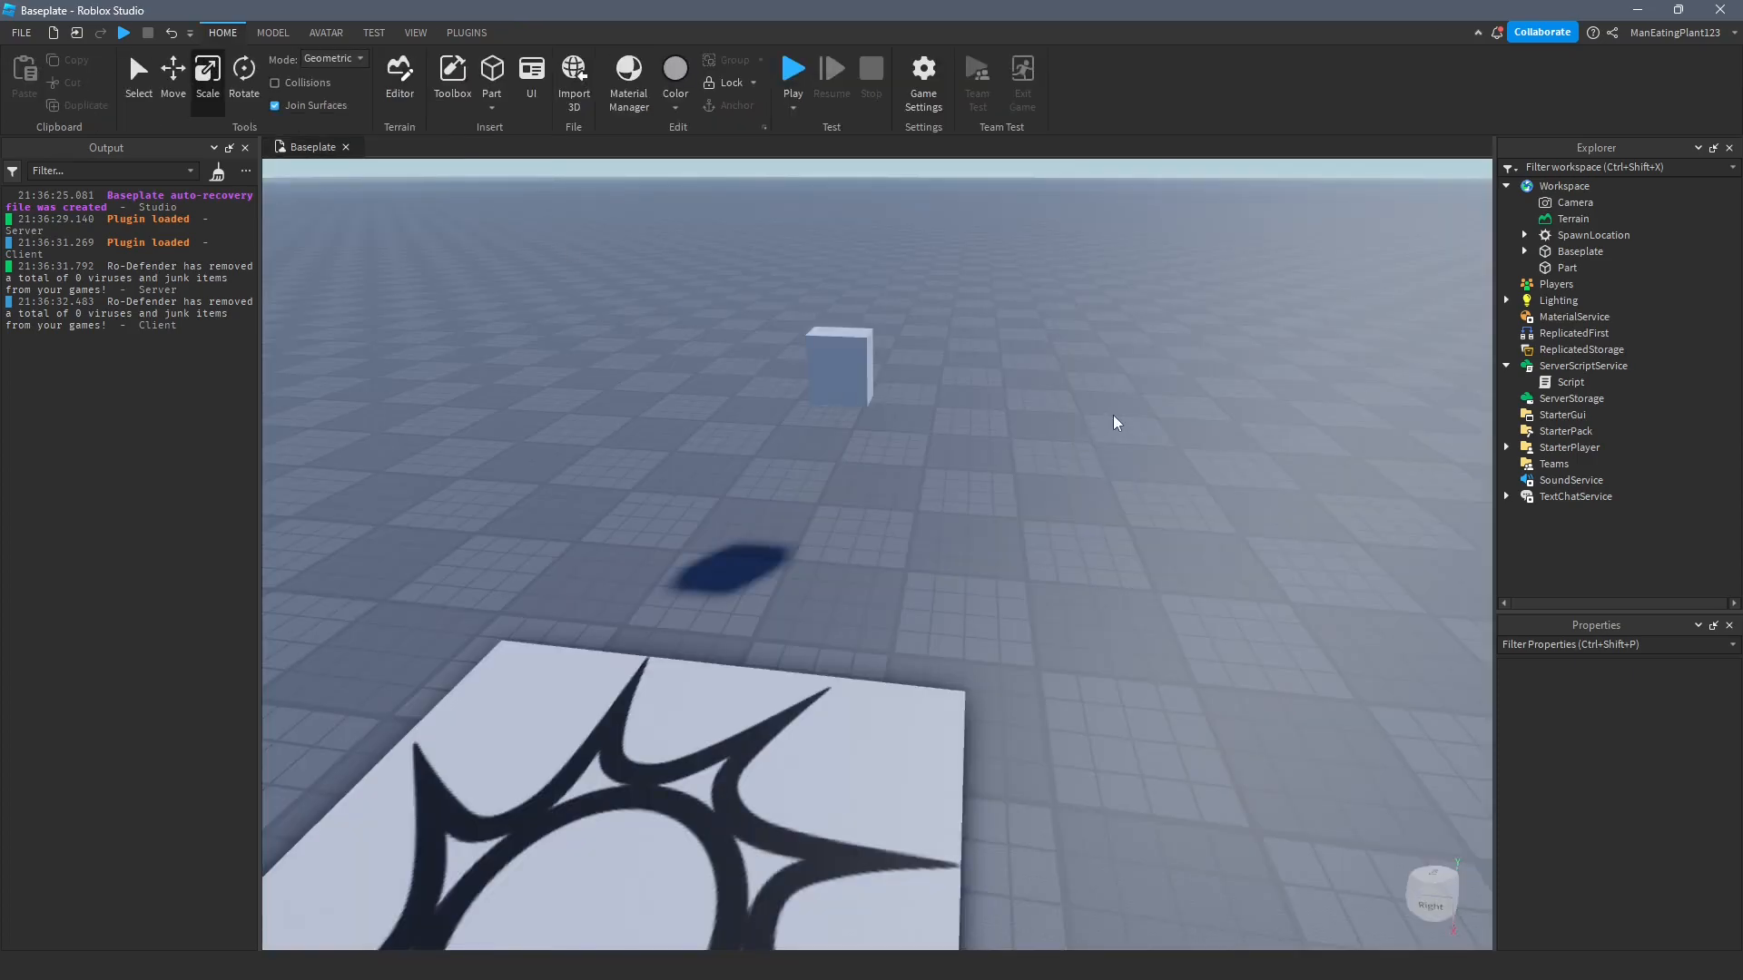